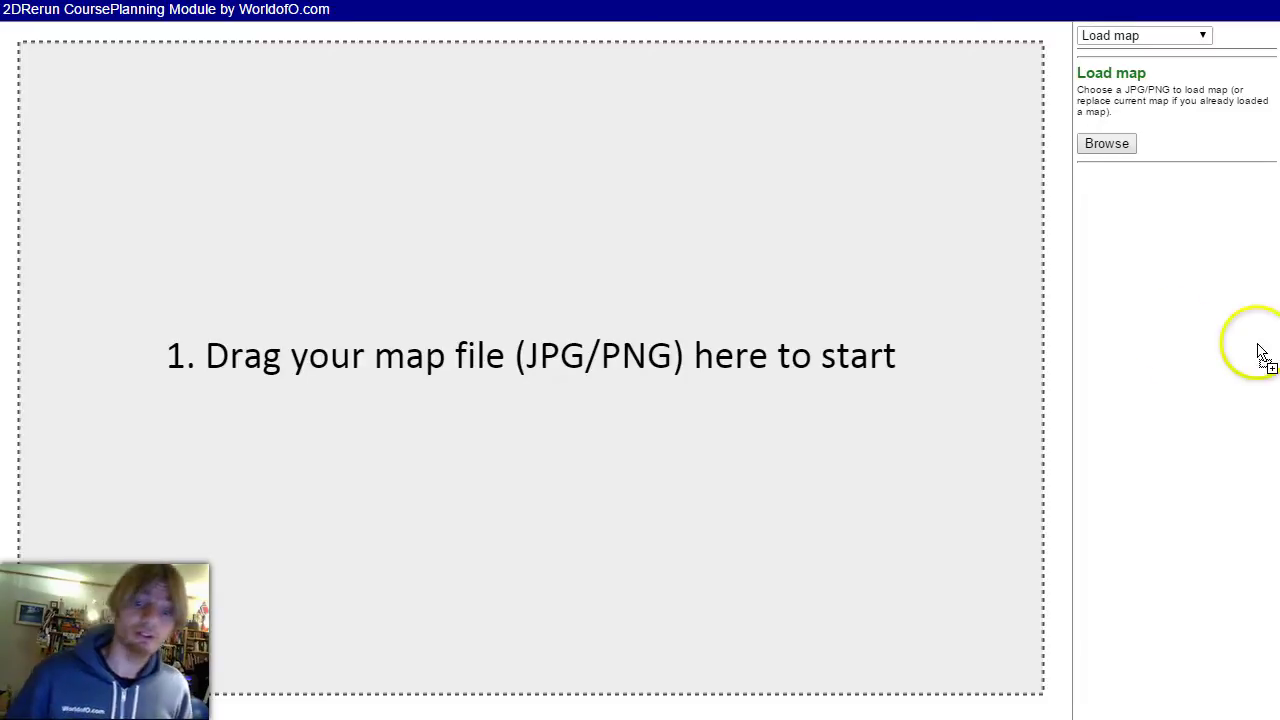
# Step: Load the orienteering map by dropping its image file onto the module
pyautogui.moveTo(505, 310); pyautogui.dragTo(503, 300)
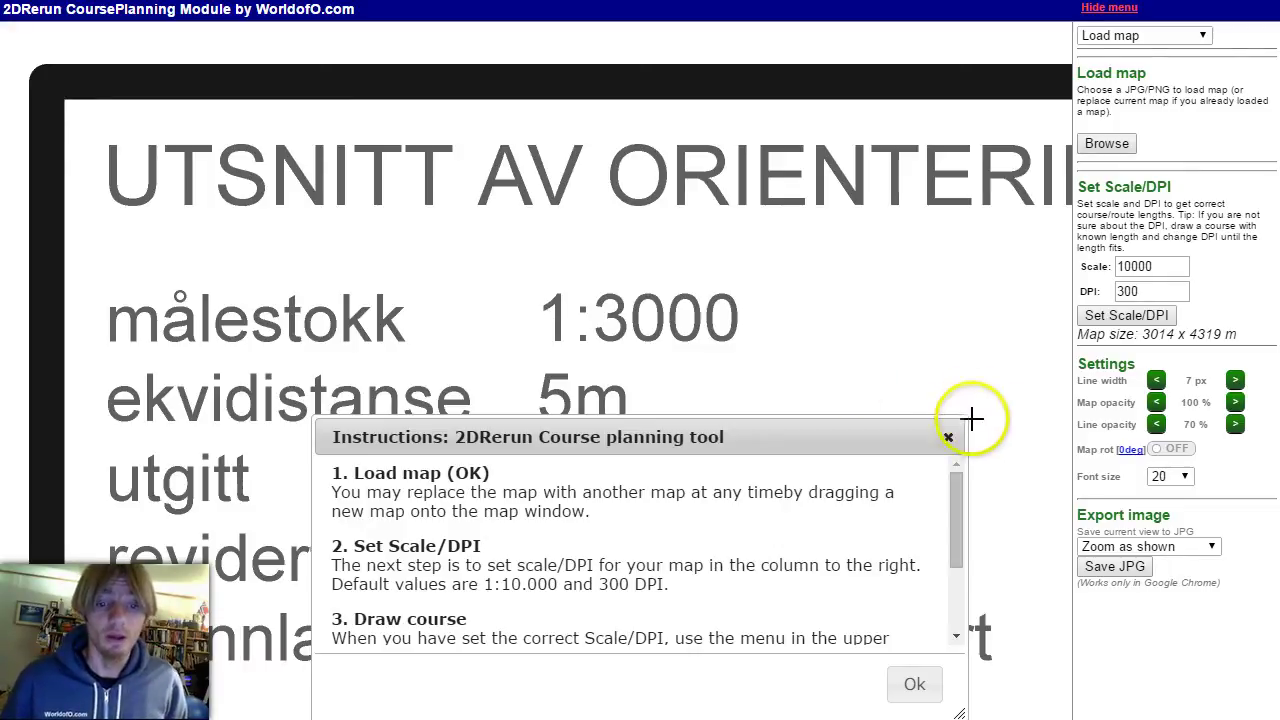
# Step: Close the instructions and set scale 3000 at 600 DPI, giving a 452 x 647 m map
pyautogui.click(948, 437)
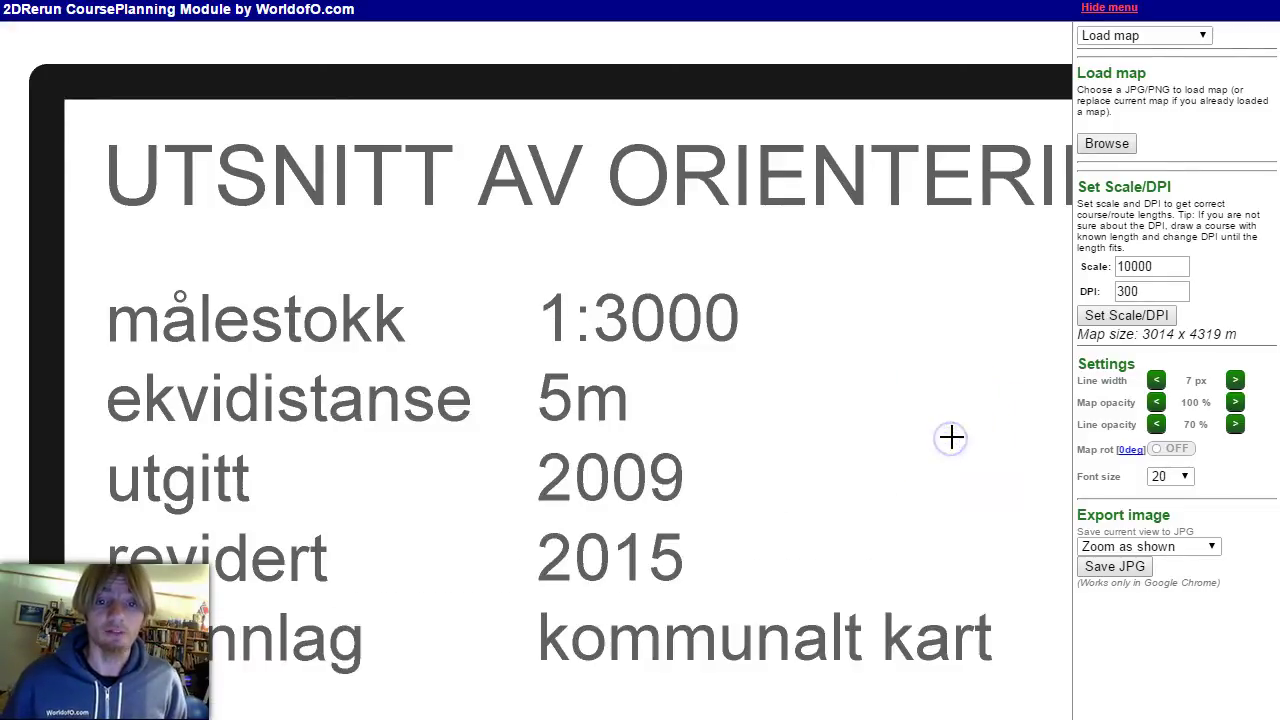
pyautogui.click(1178, 267)
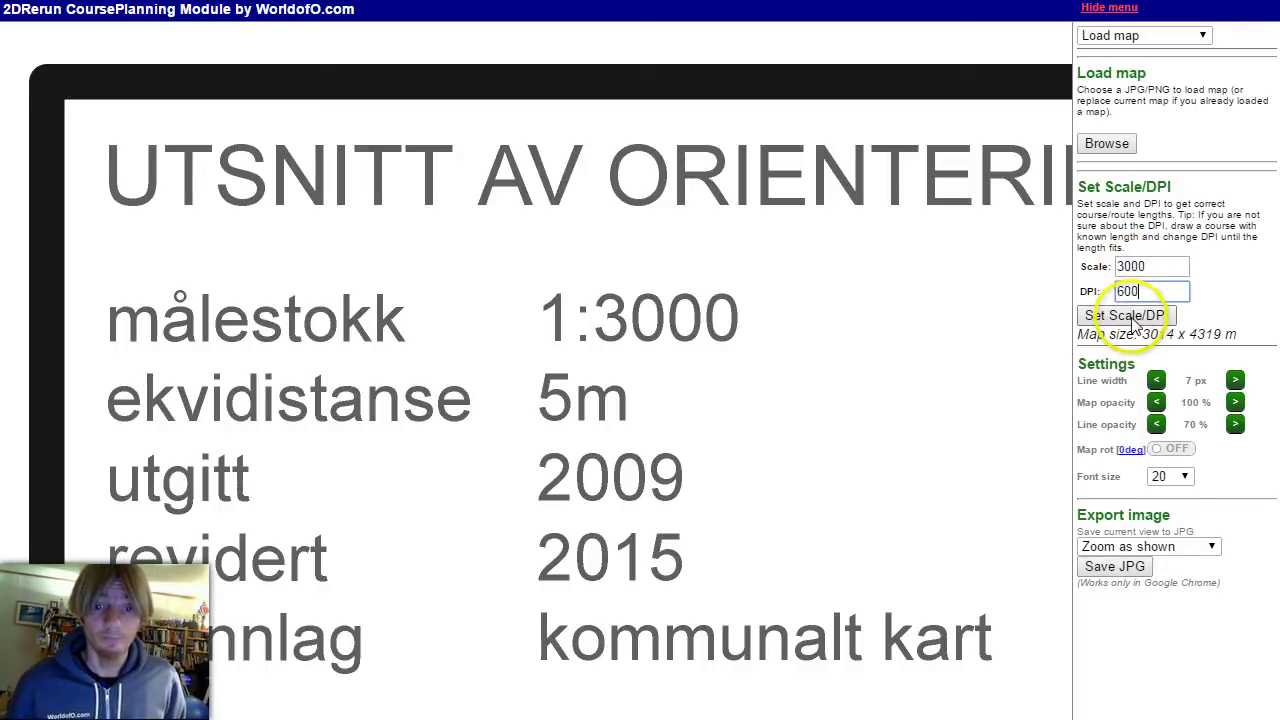
pyautogui.click(1126, 315)
pyautogui.click(1126, 35)
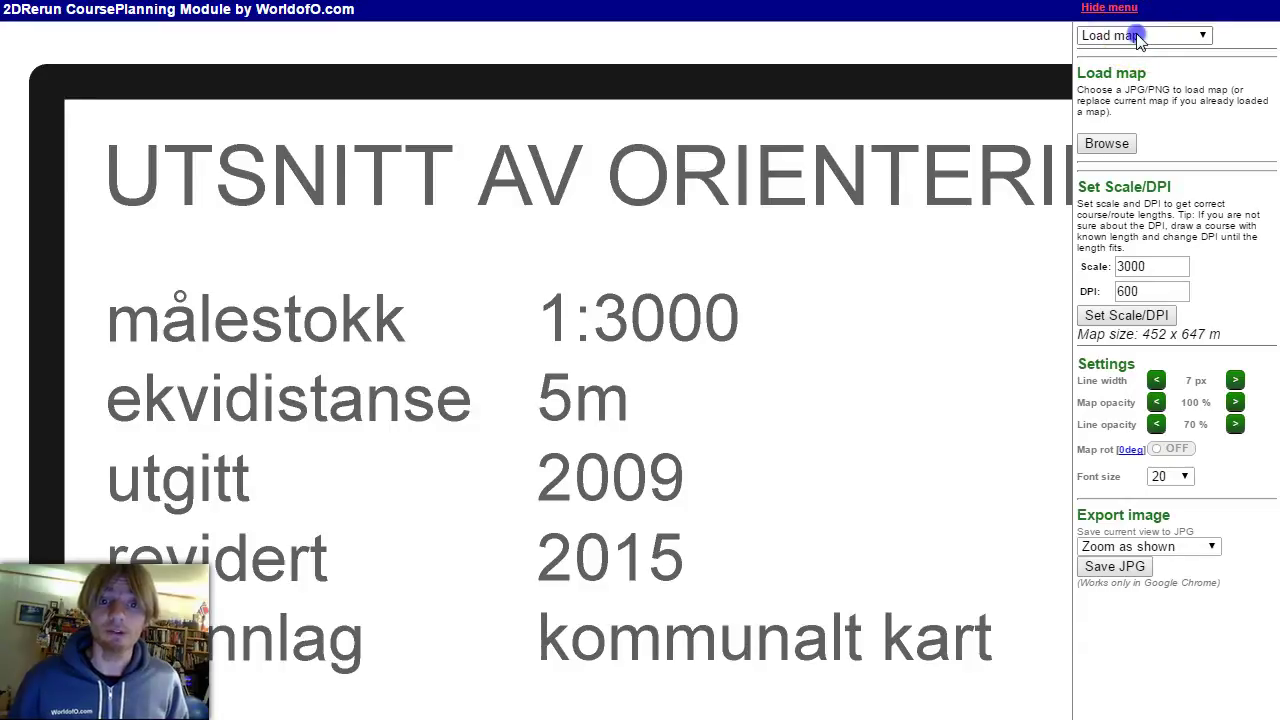
# Step: Switch to Draw course mode and centre the printed course circles in view
pyautogui.click(1137, 68)
pyautogui.scroll(2, 851, 391)
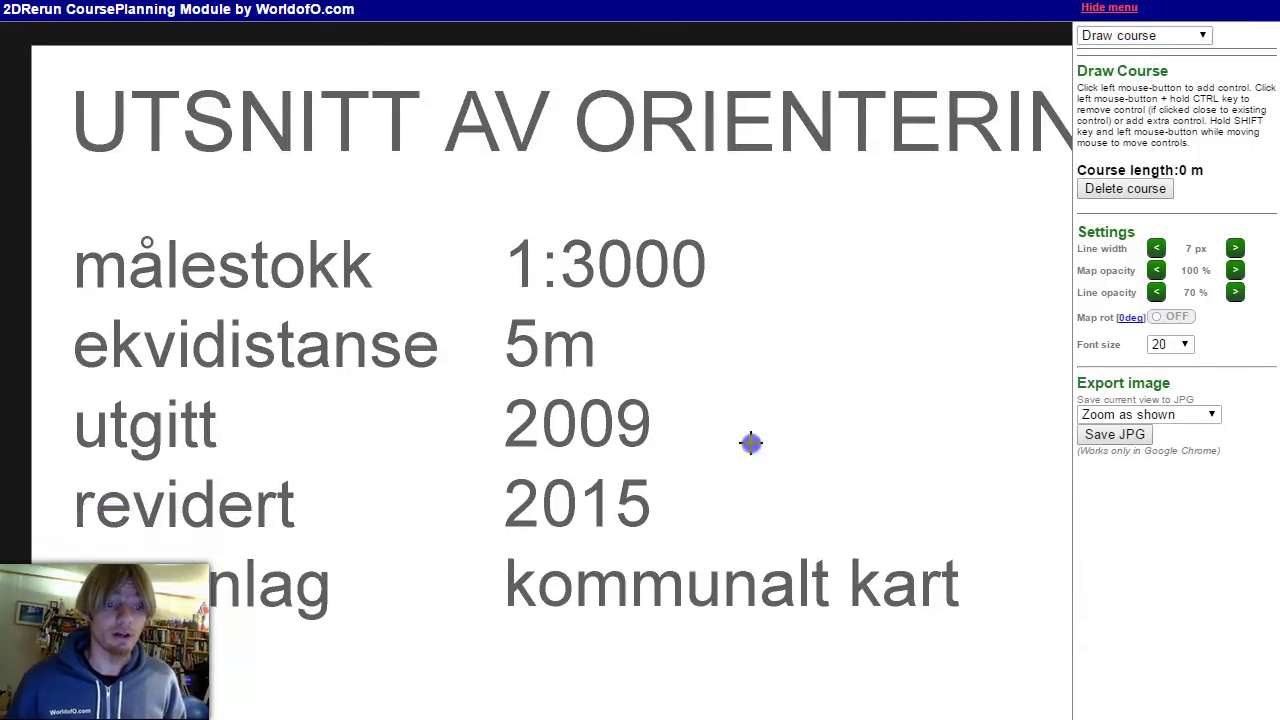
pyautogui.moveTo(751, 443); pyautogui.dragTo(686, 129)
pyautogui.scroll(3, 843, 480)
pyautogui.scroll(-2, 758, 200)
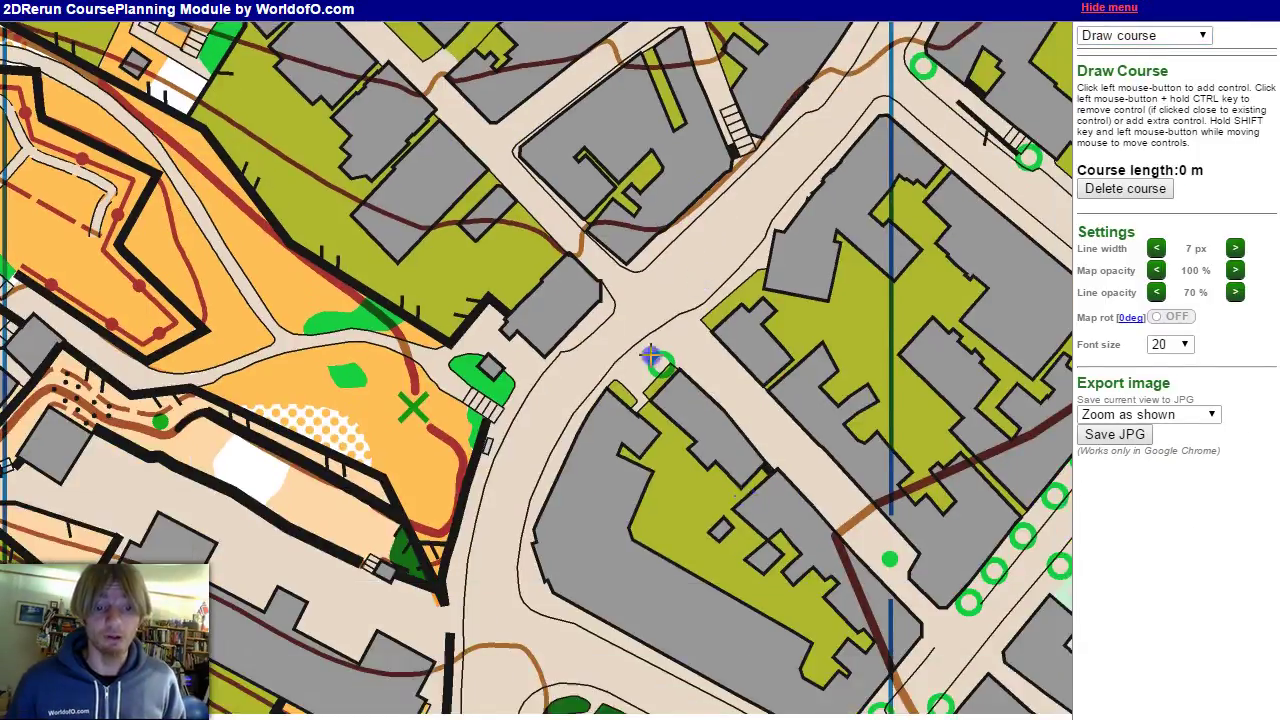
pyautogui.scroll(3, 760, 453)
pyautogui.moveTo(760, 453); pyautogui.dragTo(758, 320)
pyautogui.scroll(-3, 758, 320)
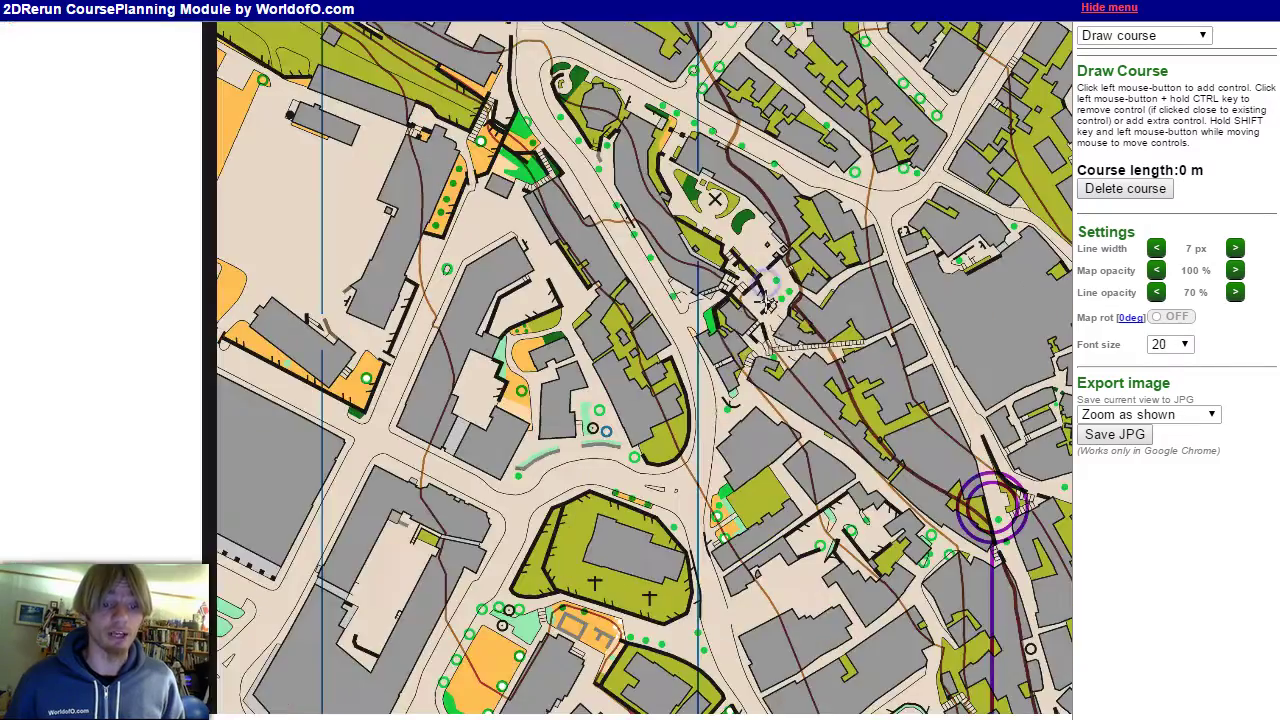
pyautogui.moveTo(891, 486); pyautogui.dragTo(650, 215)
pyautogui.moveTo(916, 432); pyautogui.dragTo(696, 364)
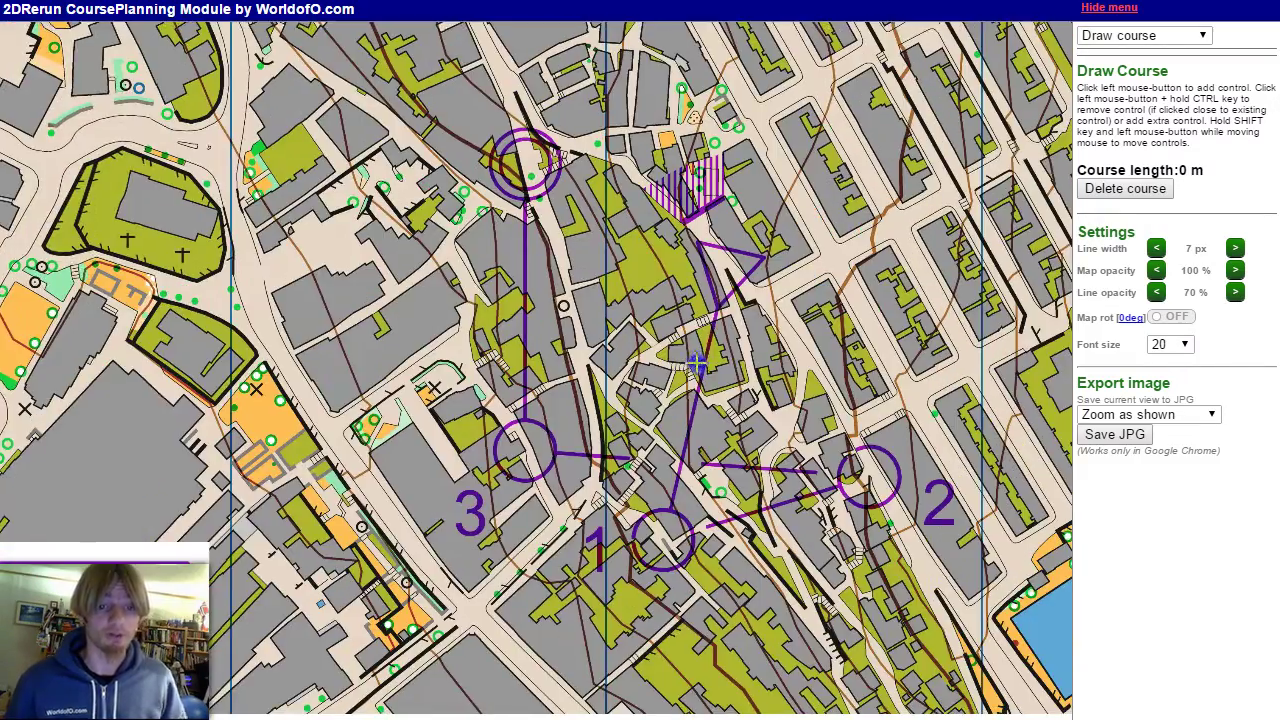
# Step: Place the start triangle, controls 1–3 and the top control, giving a 335 m course
pyautogui.click(727, 270)
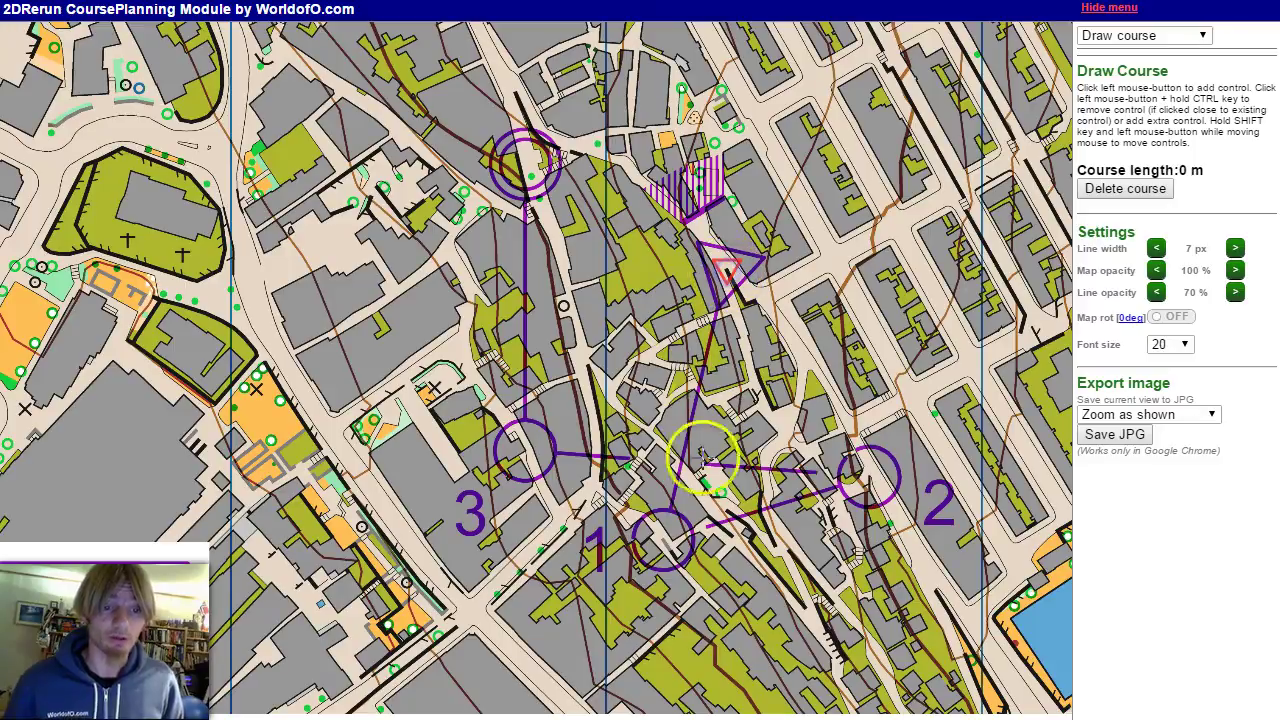
pyautogui.click(663, 540)
pyautogui.click(868, 478)
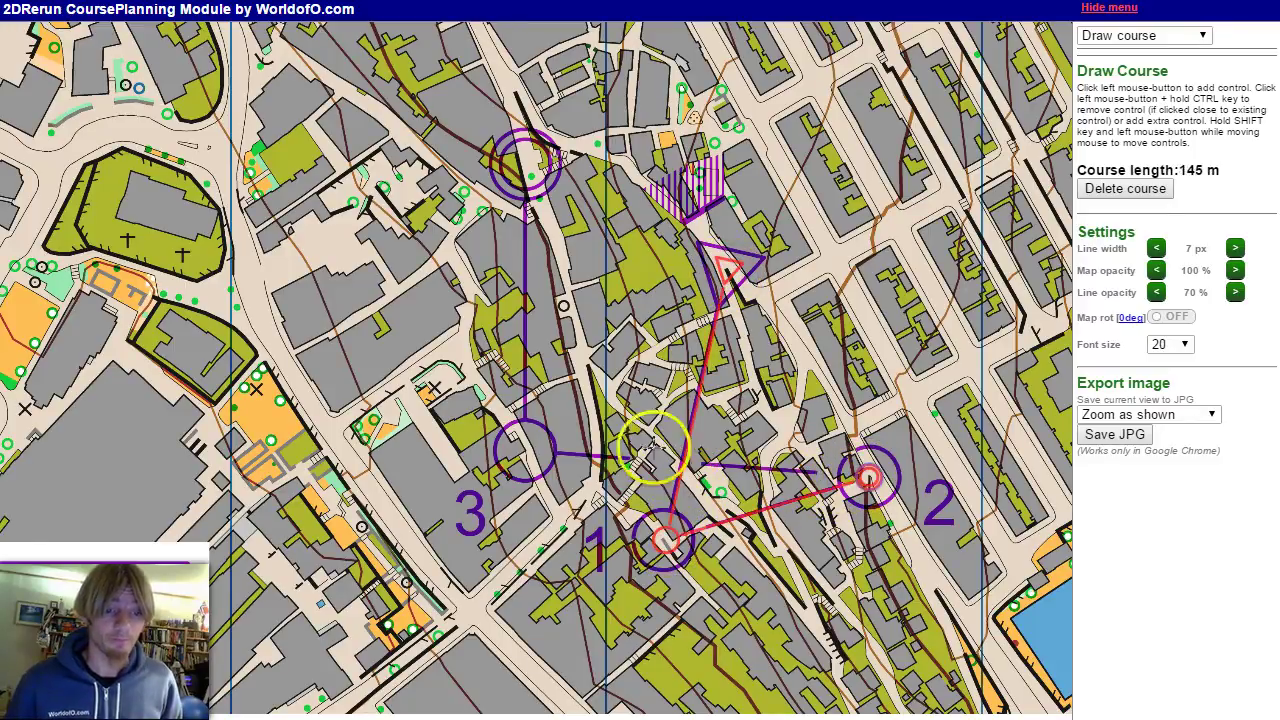
pyautogui.click(525, 453)
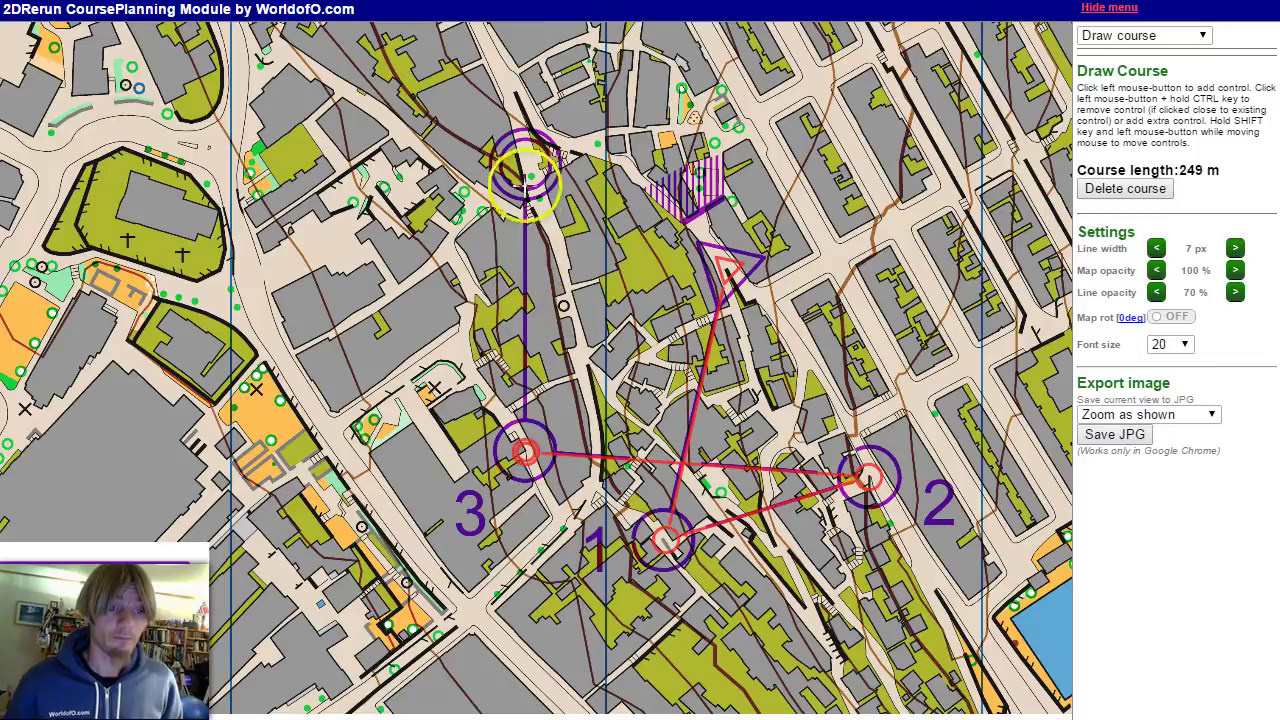
pyautogui.click(525, 163)
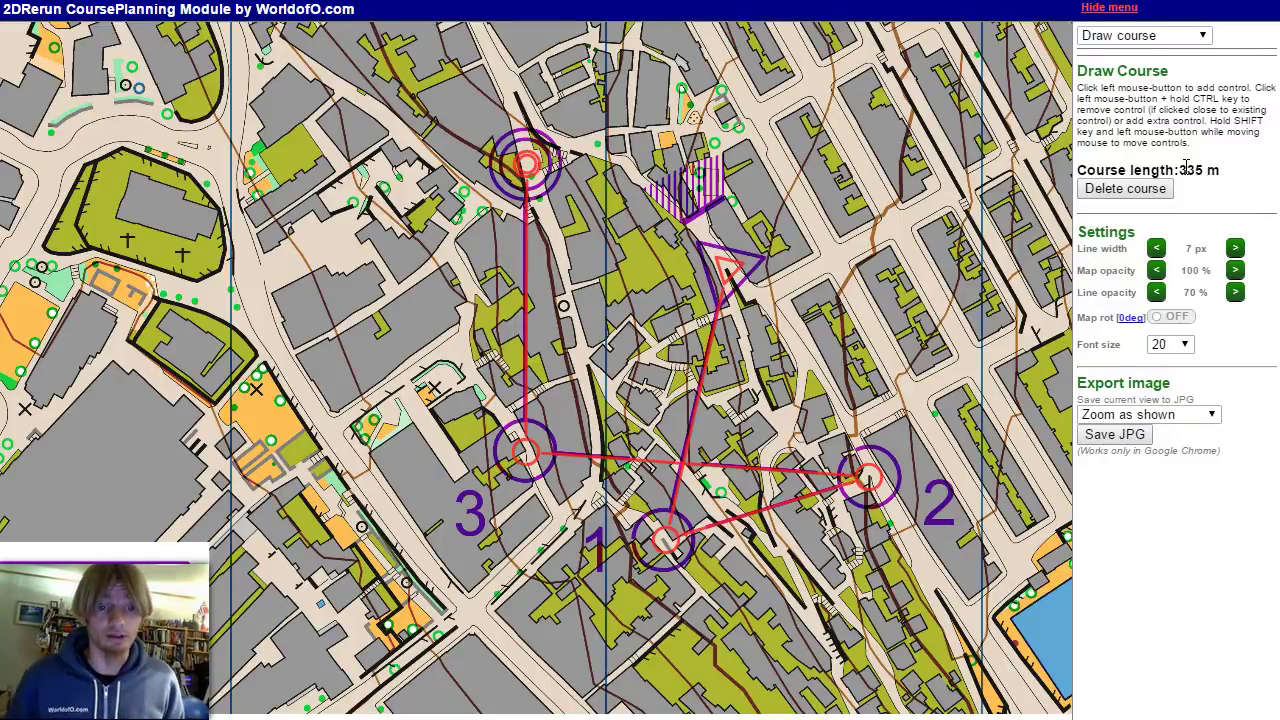
# Step: Return to Load map mode and try 500 DPI, which stretches the course to 402 m
pyautogui.click(1145, 36)
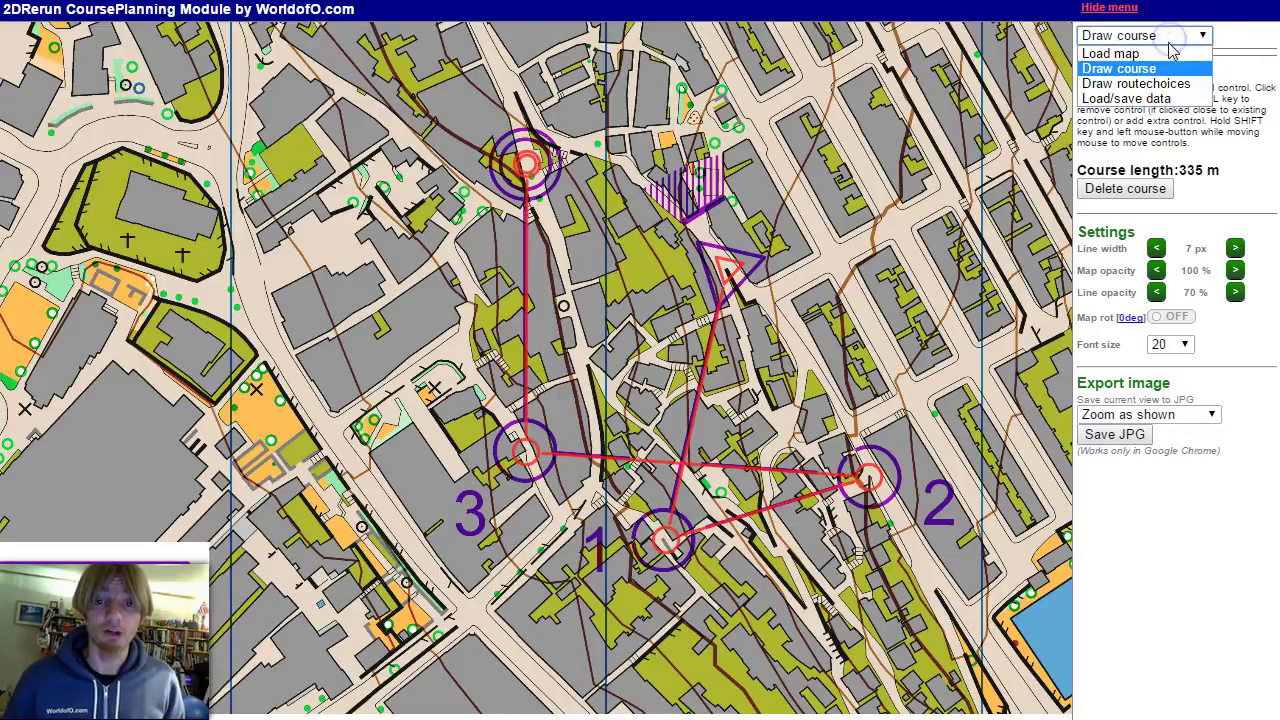
pyautogui.click(1112, 53)
pyautogui.moveTo(1140, 291); pyautogui.dragTo(1098, 291)
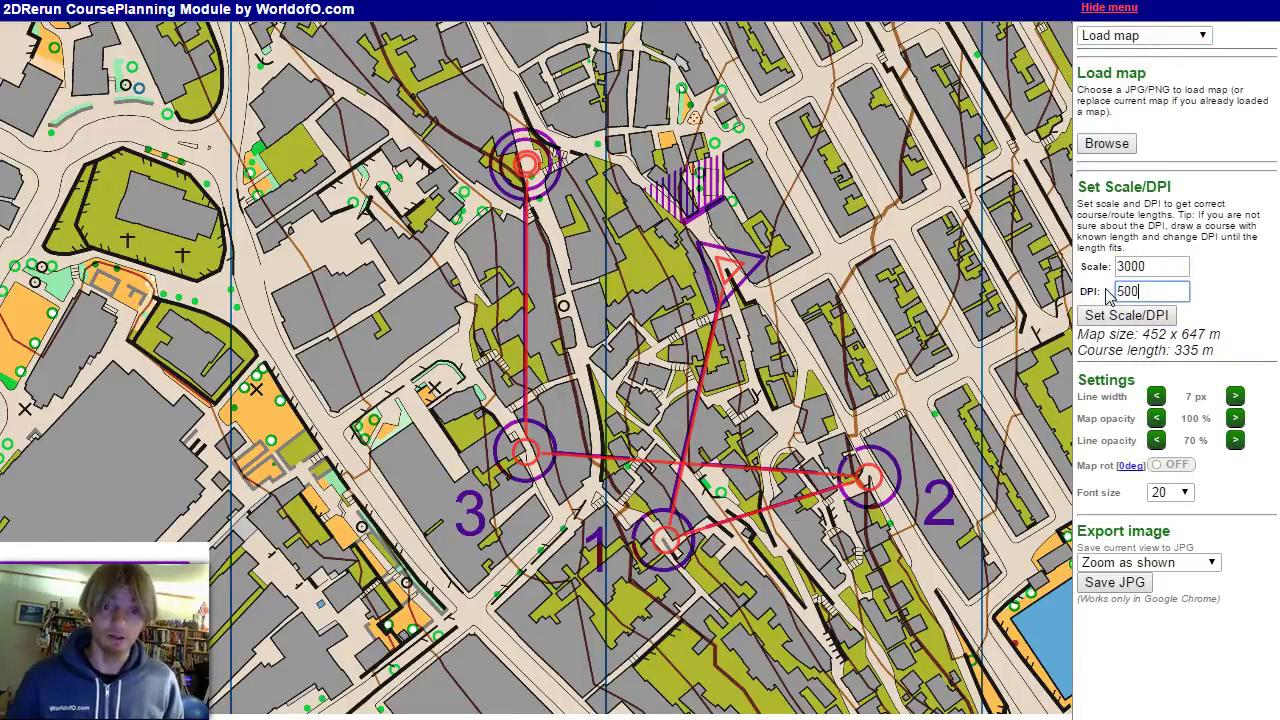
pyautogui.write('500')
pyautogui.click(1125, 315)
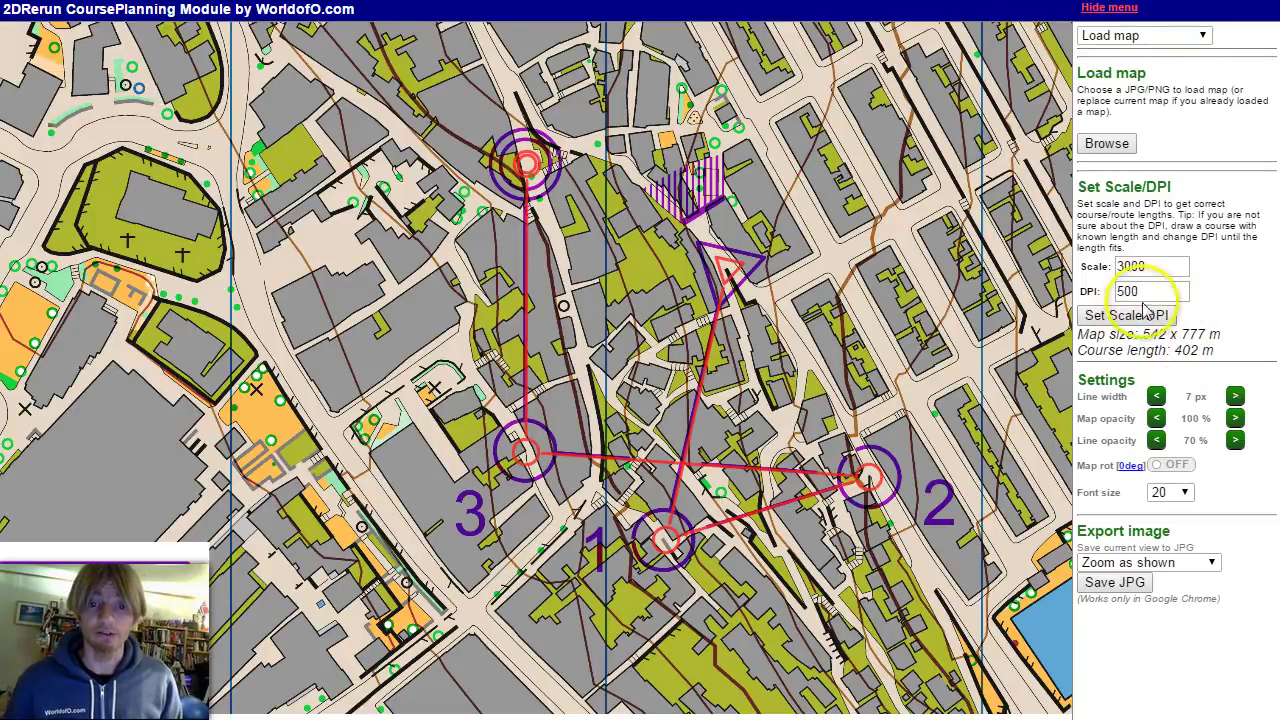
# Step: Restore DPI to 600 so the course reads 335 m again
pyautogui.moveTo(1140, 291); pyautogui.dragTo(1080, 293)
pyautogui.write('6')
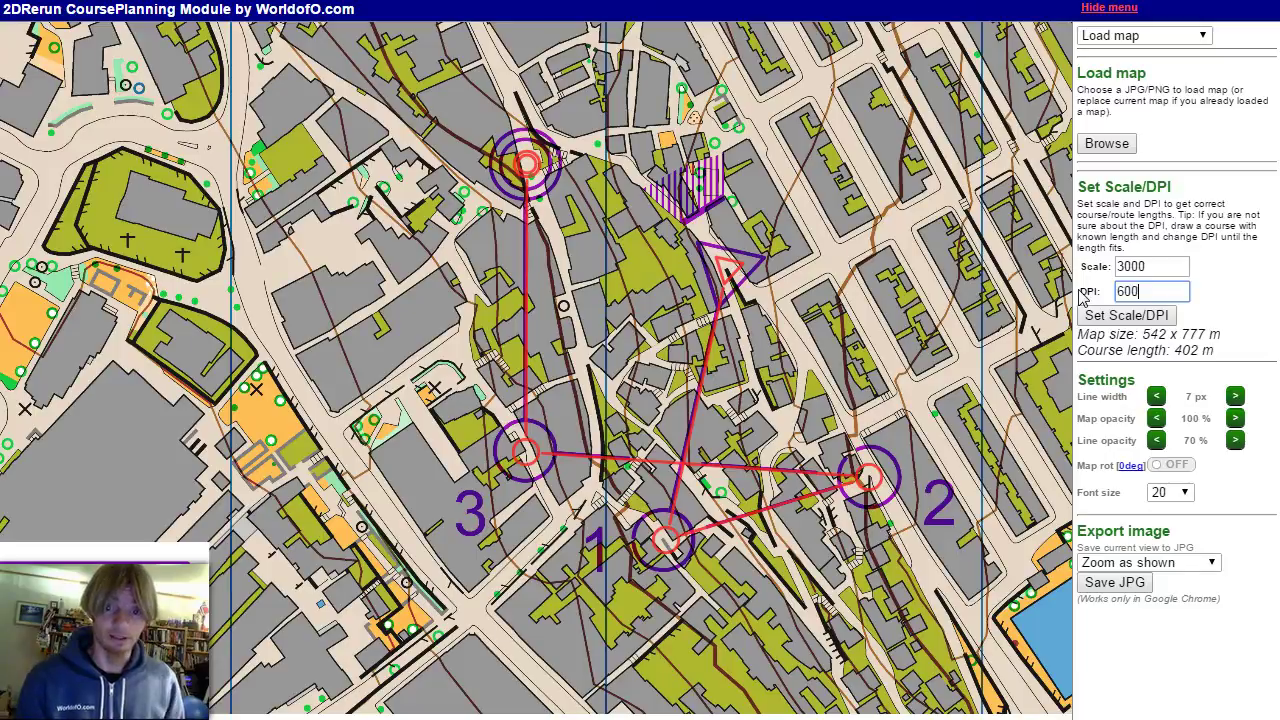
pyautogui.click(1113, 318)
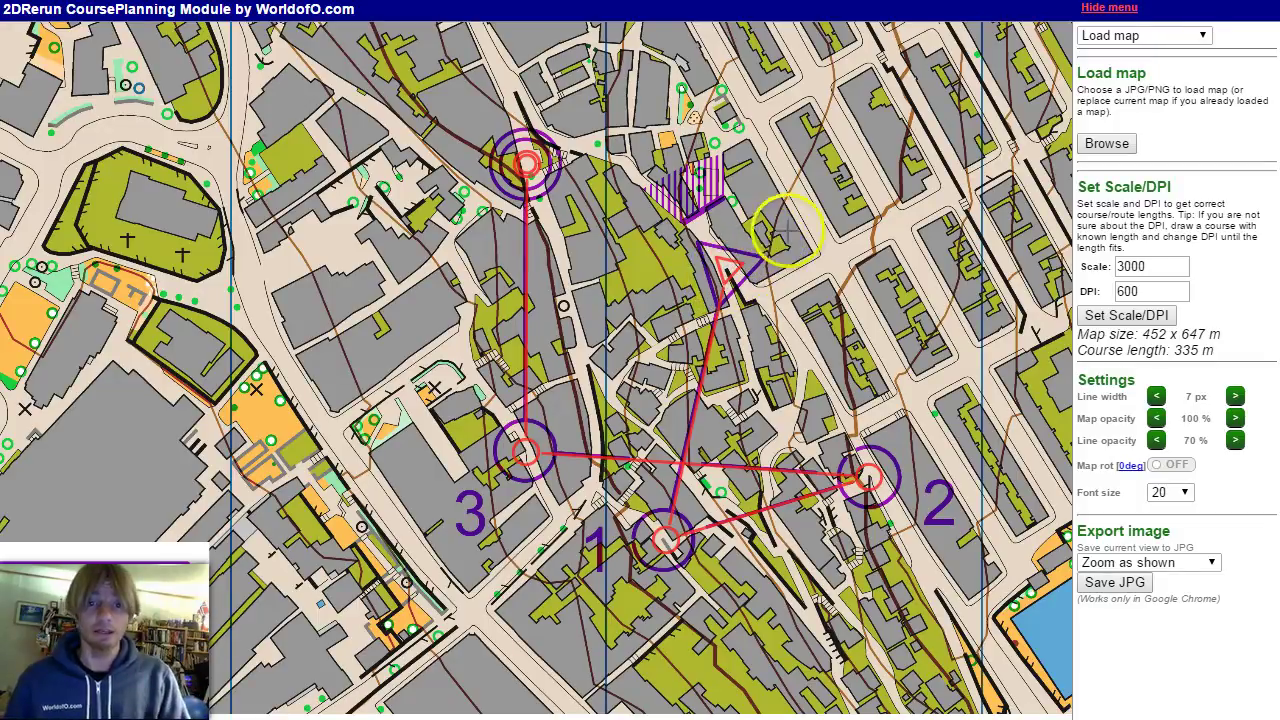
# Step: Switch to Draw routechoices mode for leg 1 and set Show course to No
pyautogui.click(1125, 35)
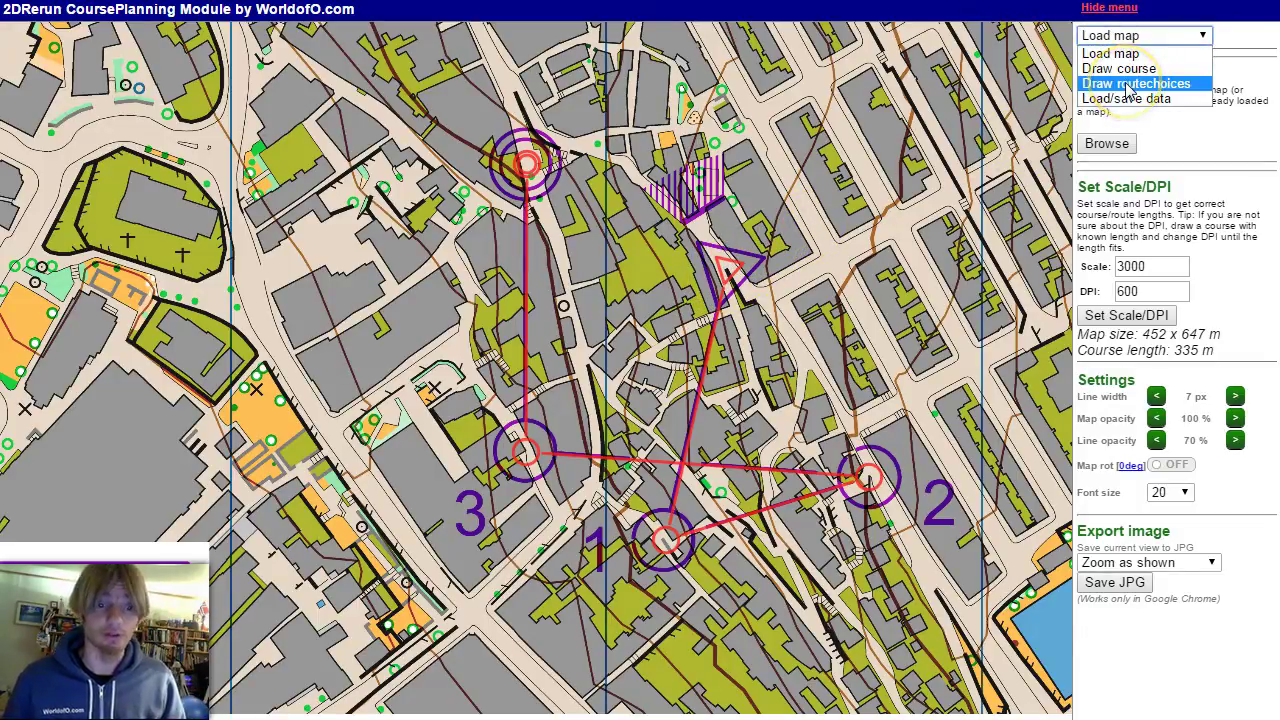
pyautogui.click(1128, 84)
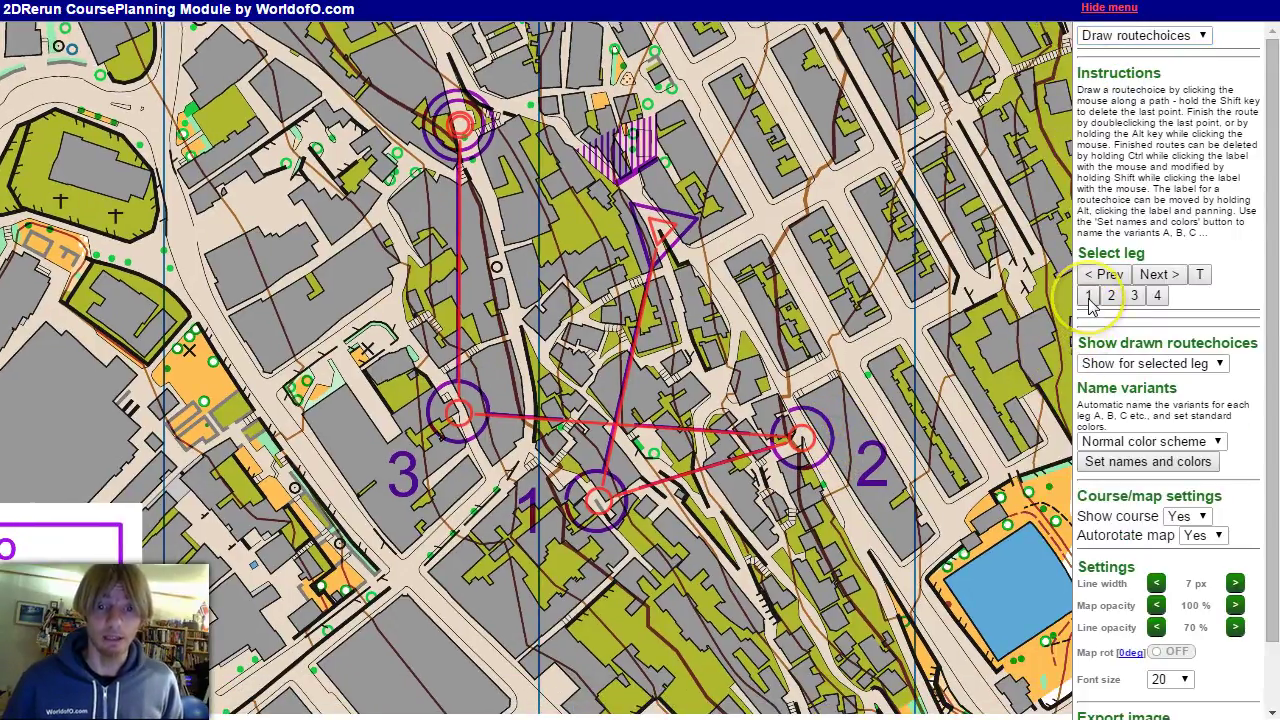
pyautogui.click(1088, 296)
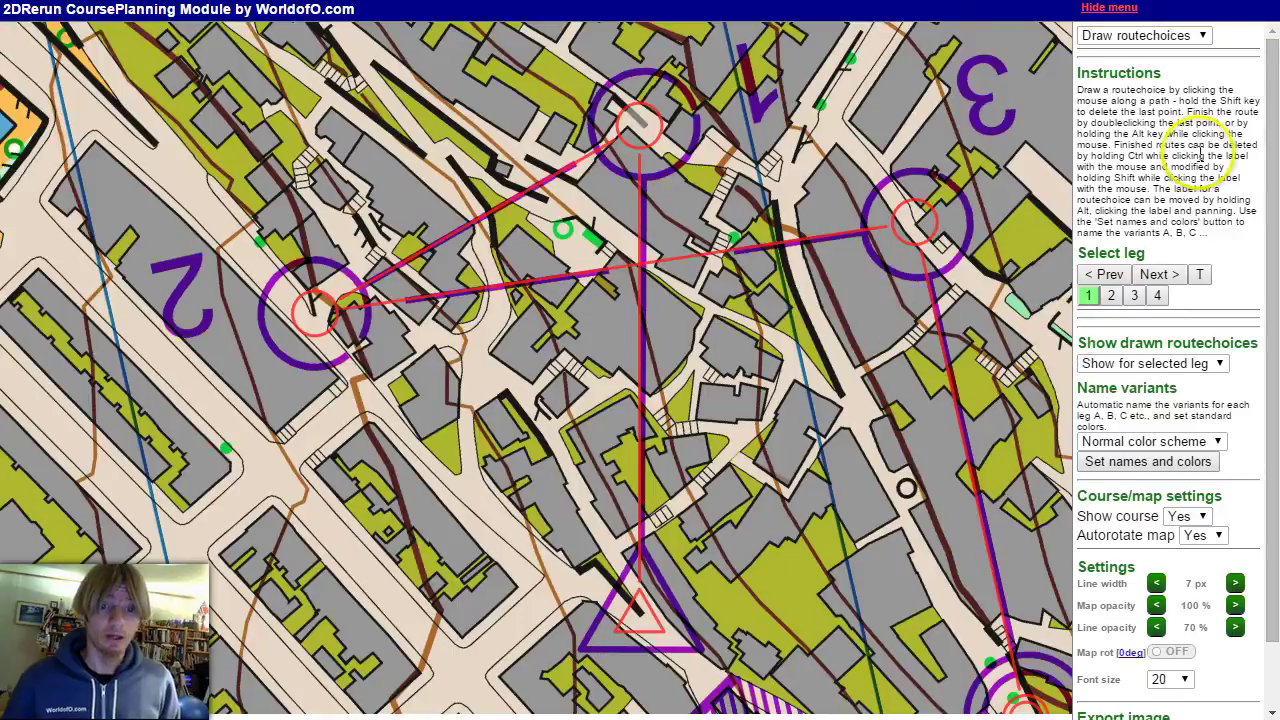
pyautogui.click(1190, 516)
pyautogui.click(1190, 552)
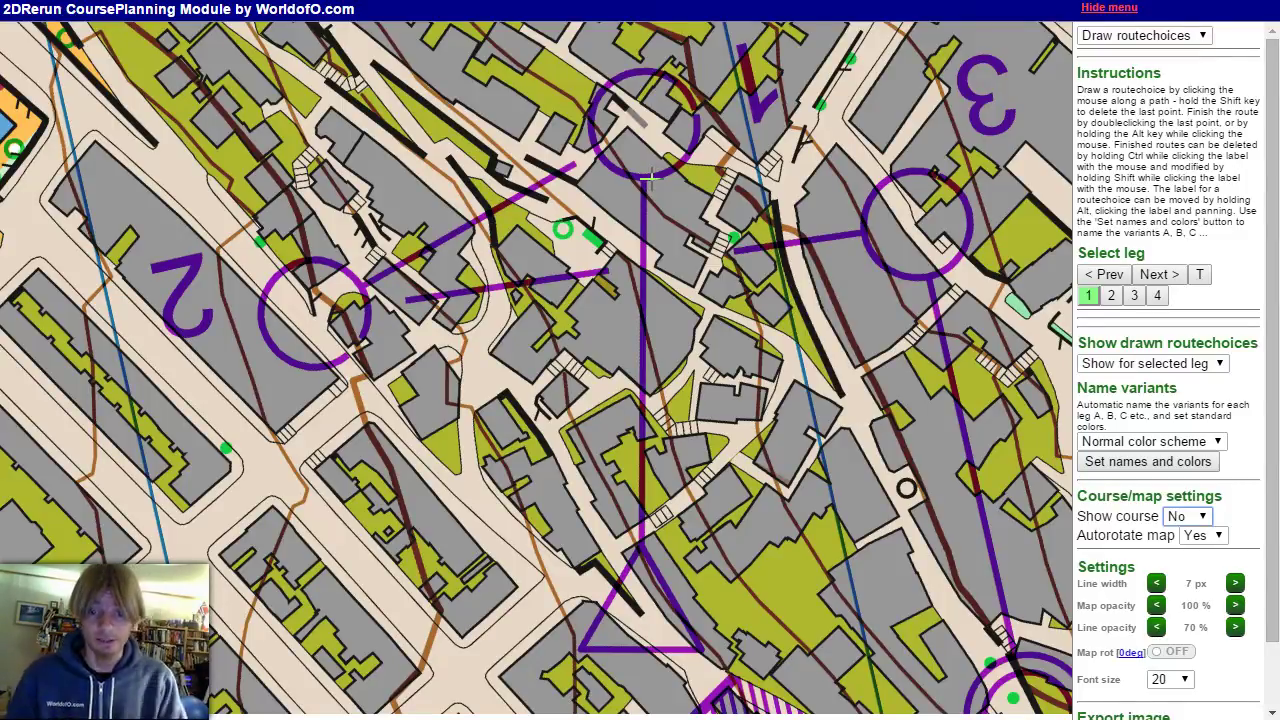
# Step: Draw the red 127 m leg 1 route northeast around the building to control 1
pyautogui.click(648, 608)
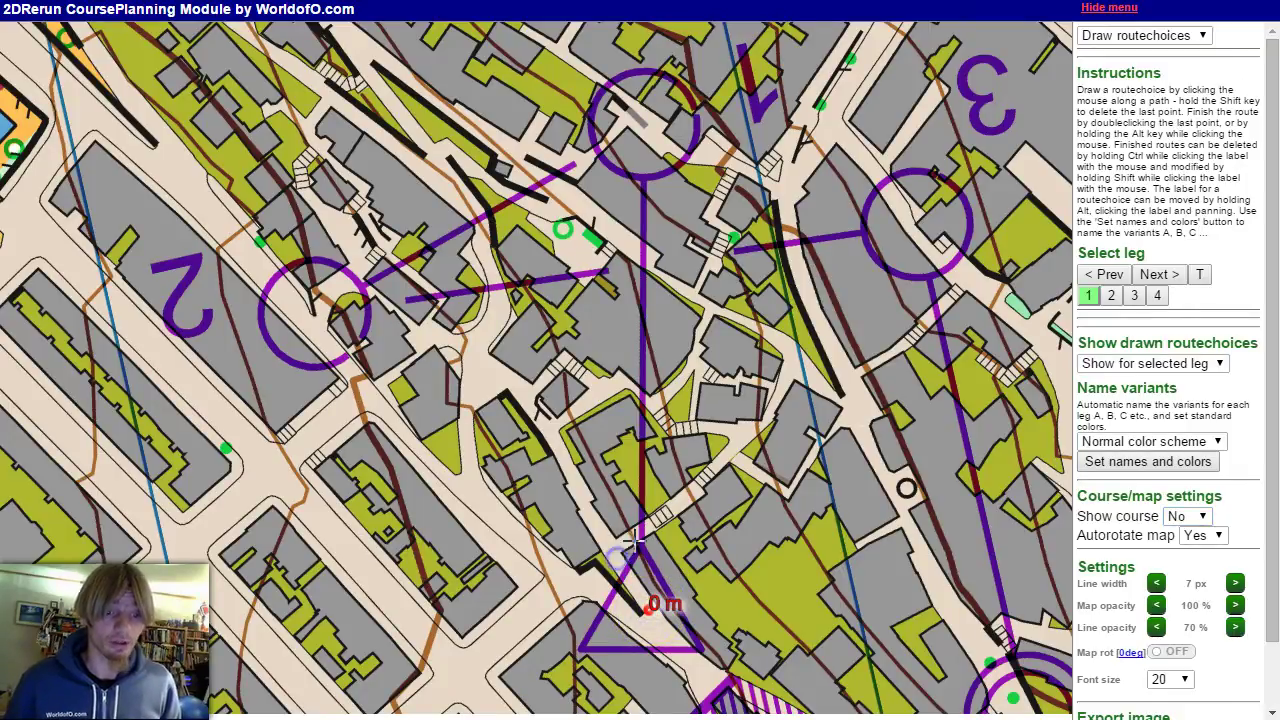
pyautogui.click(616, 558)
pyautogui.click(700, 482)
pyautogui.click(756, 427)
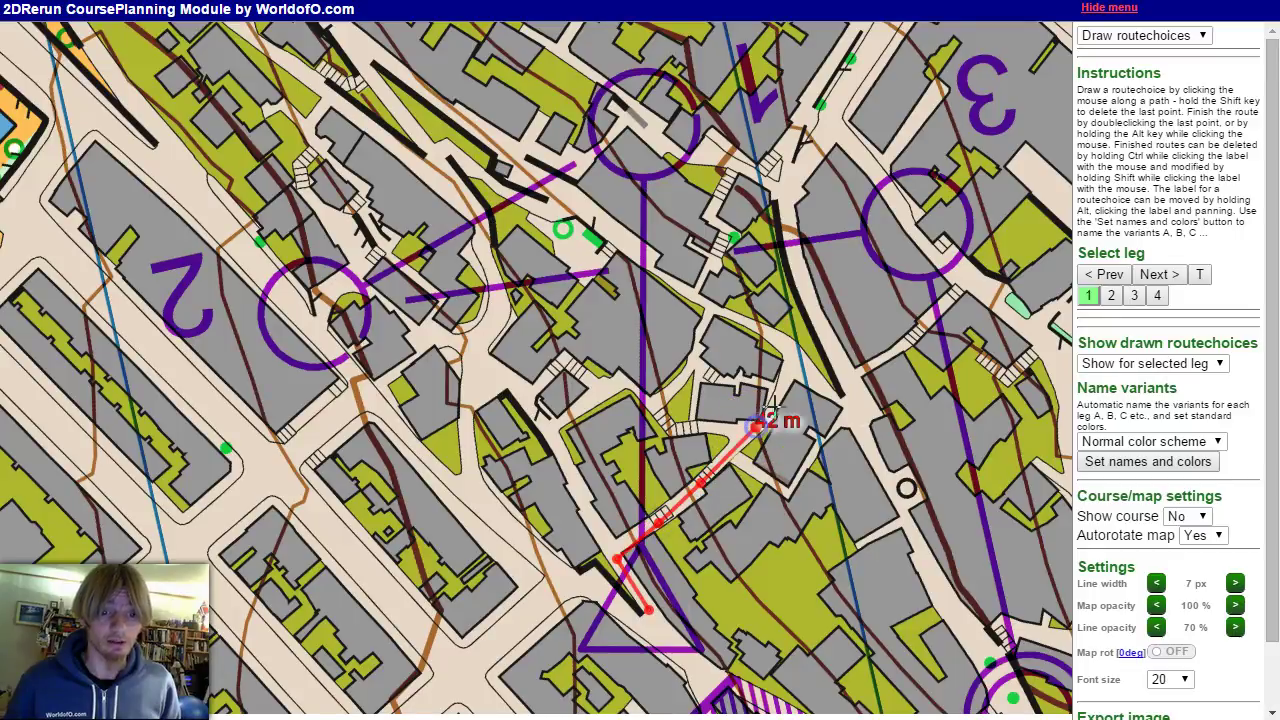
pyautogui.click(792, 378)
pyautogui.click(845, 400)
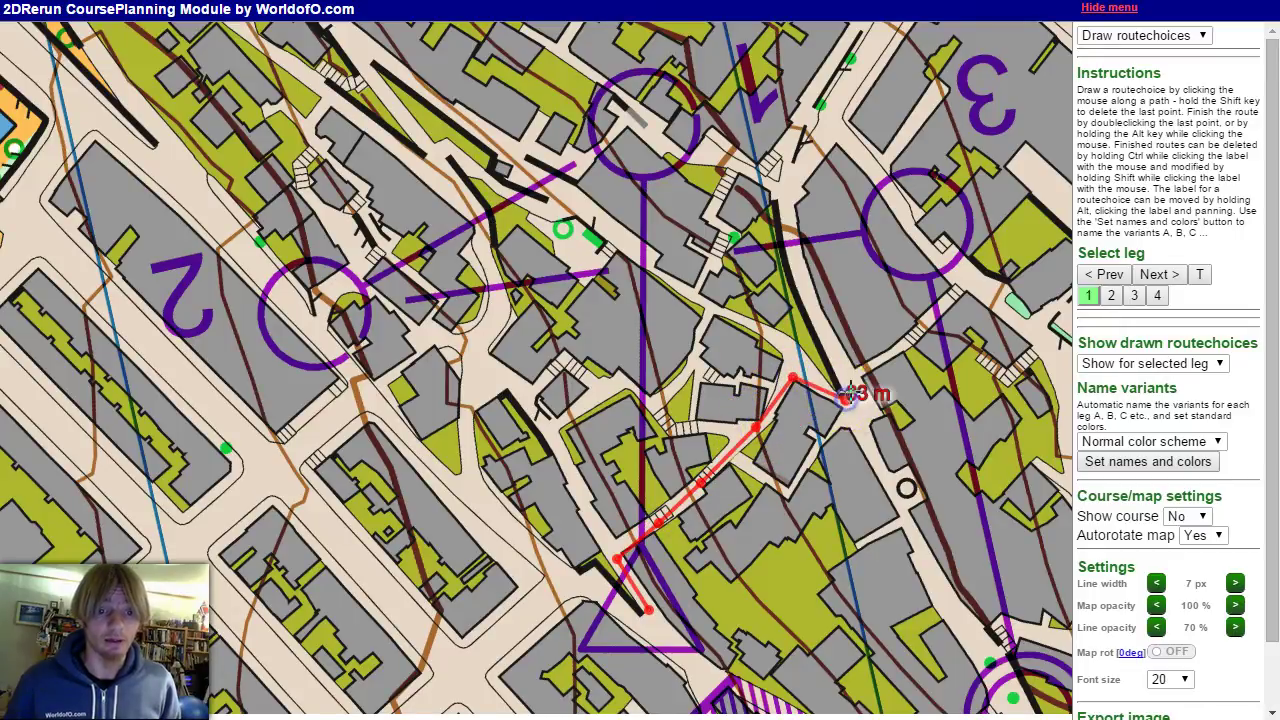
pyautogui.click(788, 220)
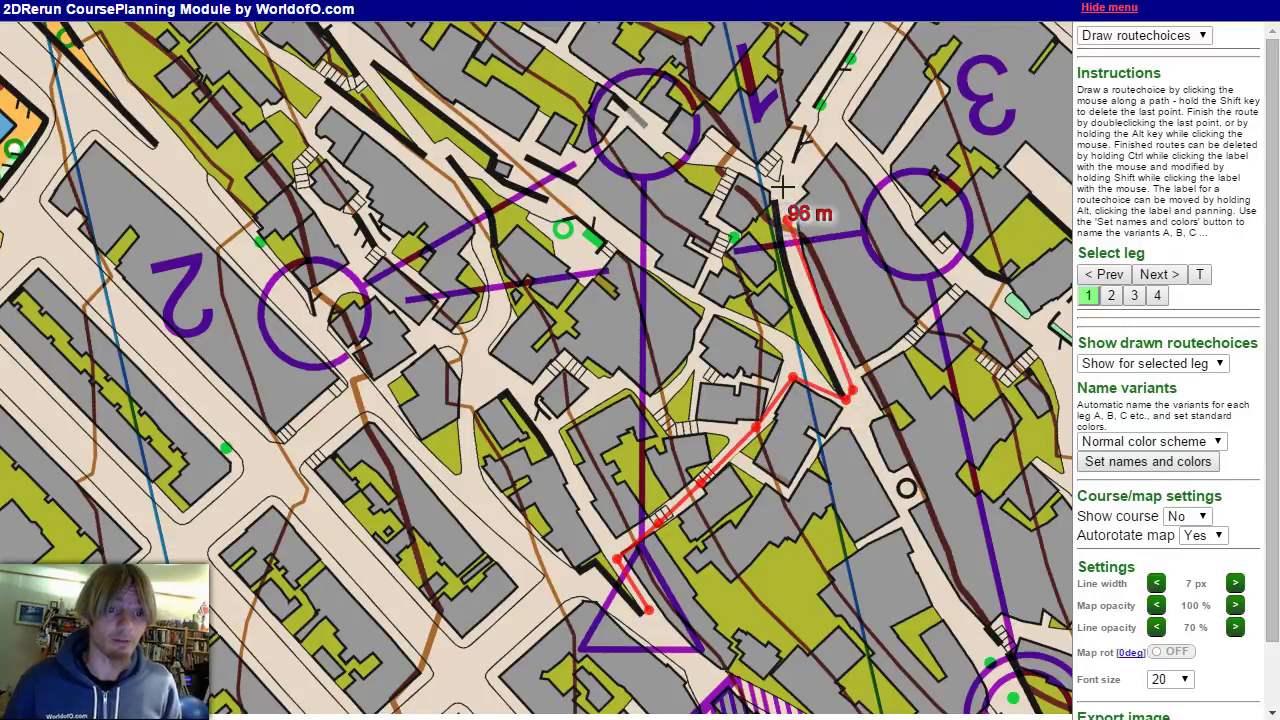
pyautogui.click(783, 187)
pyautogui.click(738, 160)
pyautogui.click(694, 159)
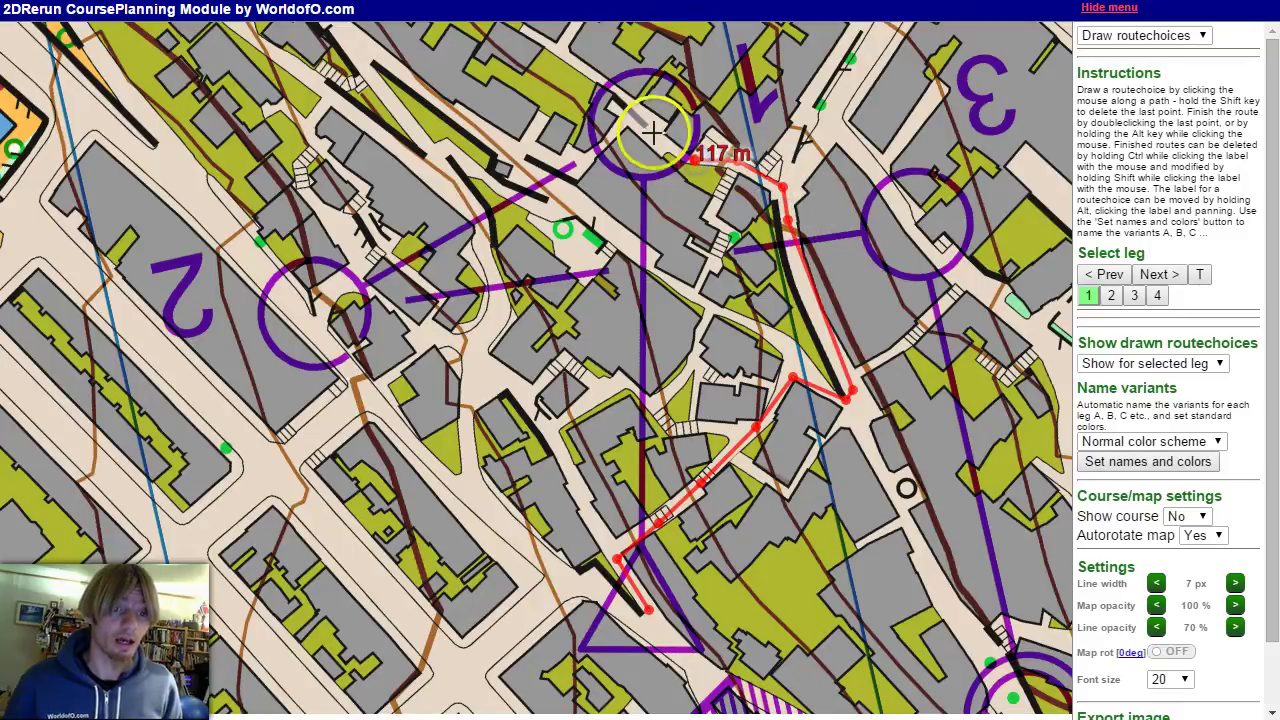
pyautogui.click(648, 122)
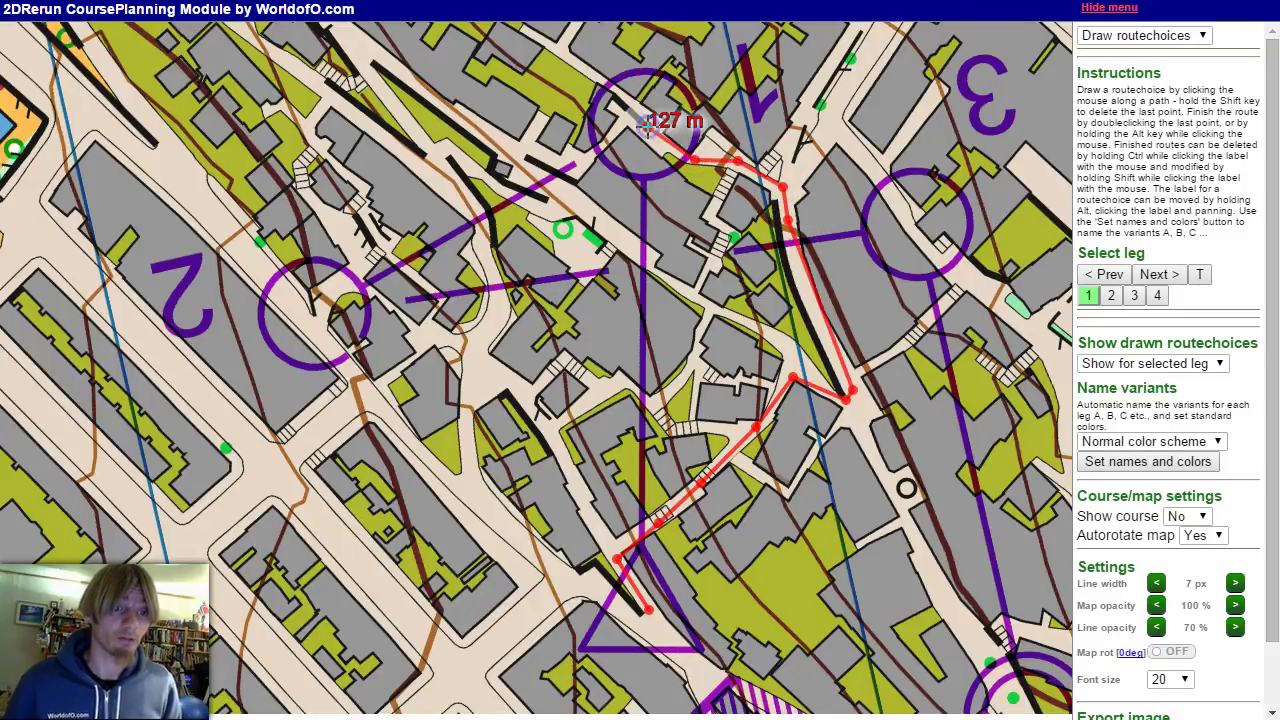
pyautogui.doubleClick(648, 122)
pyautogui.click(650, 158)
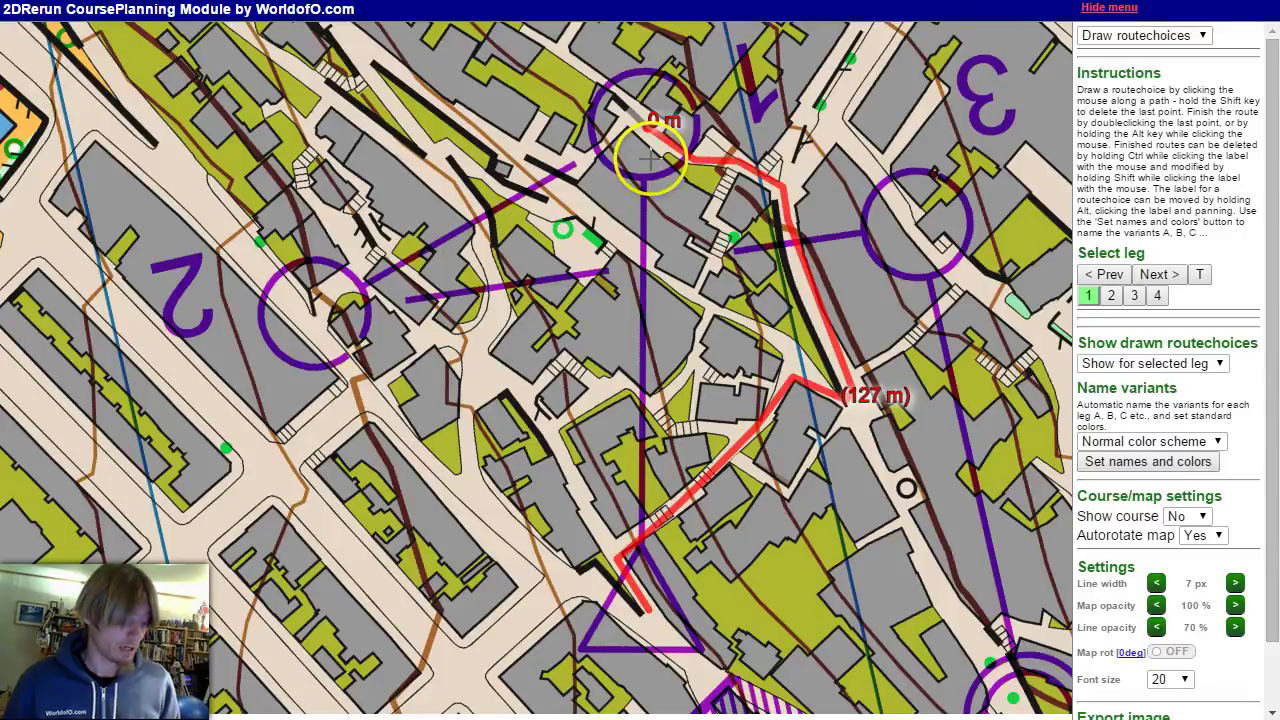
pyautogui.keyDown('shift'); pyautogui.click(650, 158); pyautogui.keyUp('shift')
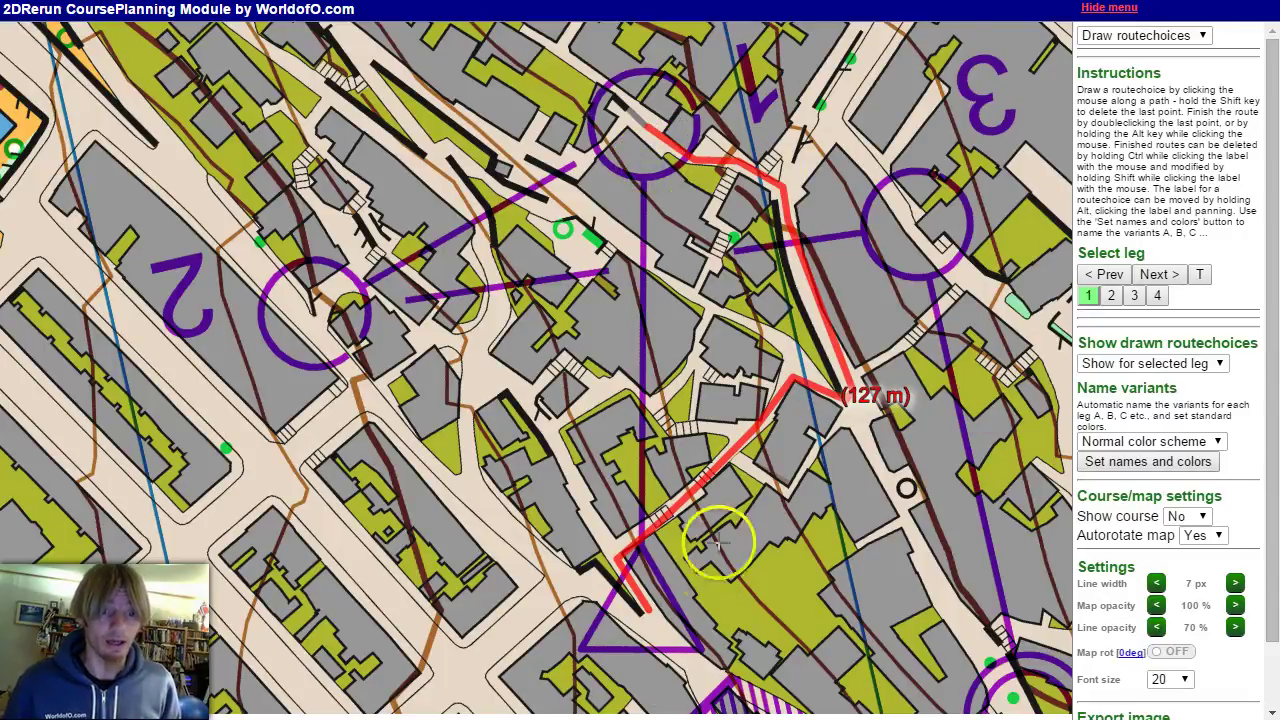
# Step: Draw the green 146 m western loop from the start to control 1
pyautogui.click(650, 607)
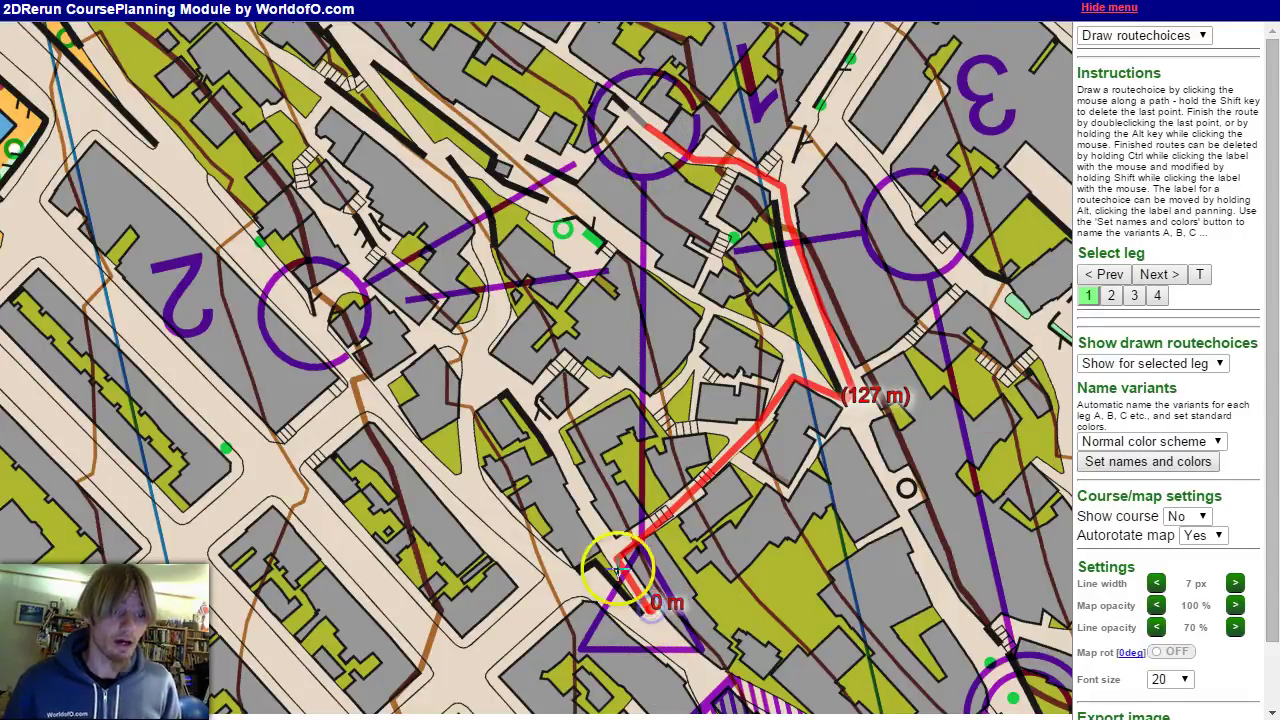
pyautogui.click(610, 550)
pyautogui.click(561, 439)
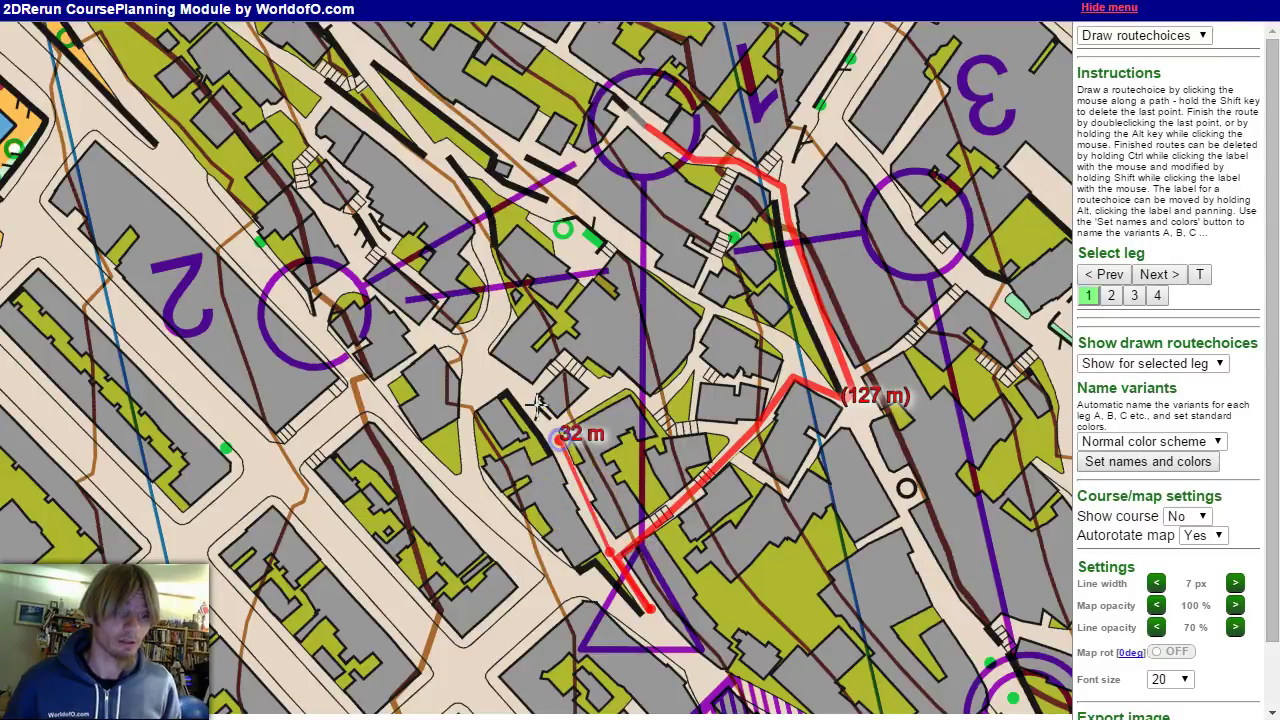
pyautogui.click(535, 401)
pyautogui.click(487, 355)
pyautogui.click(497, 313)
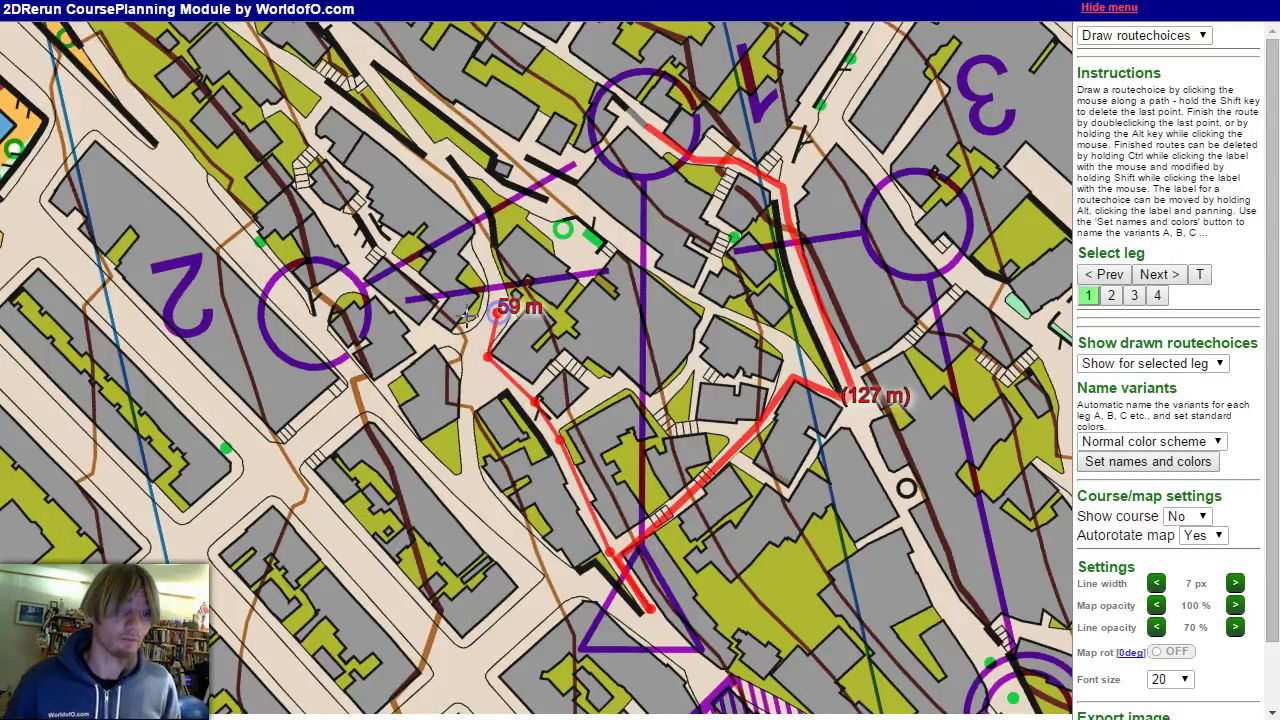
pyautogui.click(484, 232)
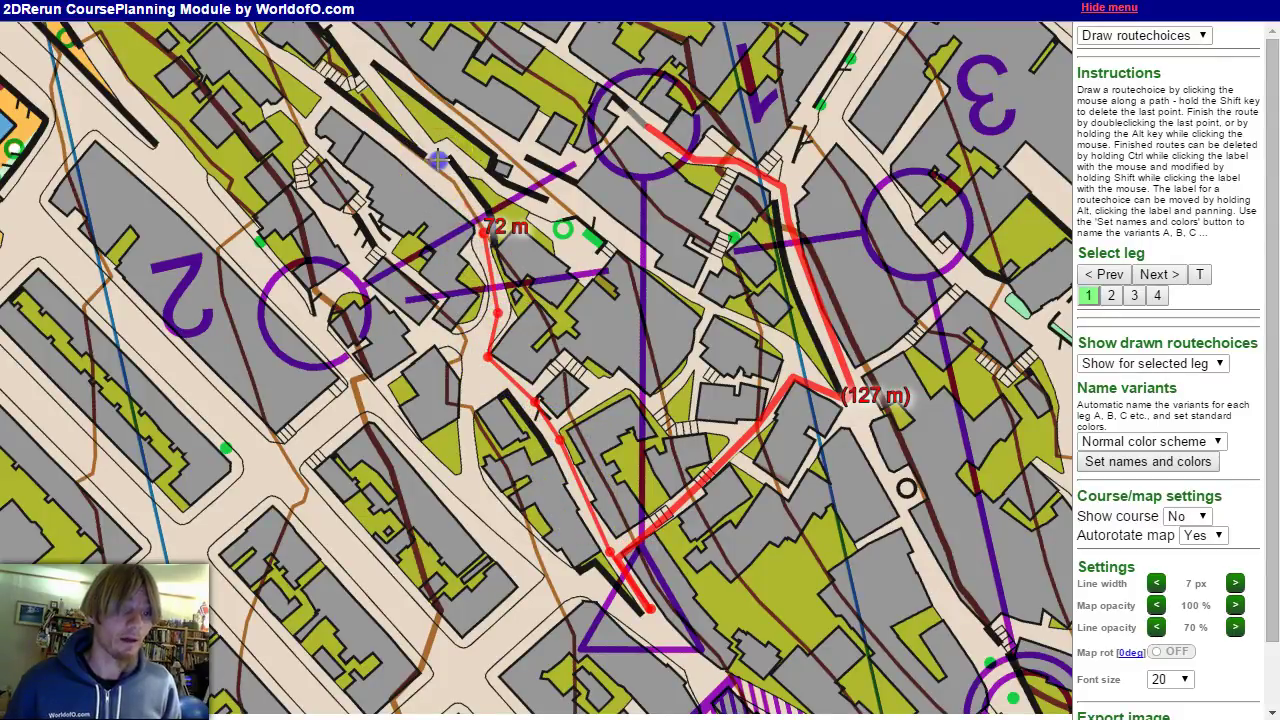
pyautogui.click(451, 152)
pyautogui.click(439, 159)
pyautogui.click(474, 170)
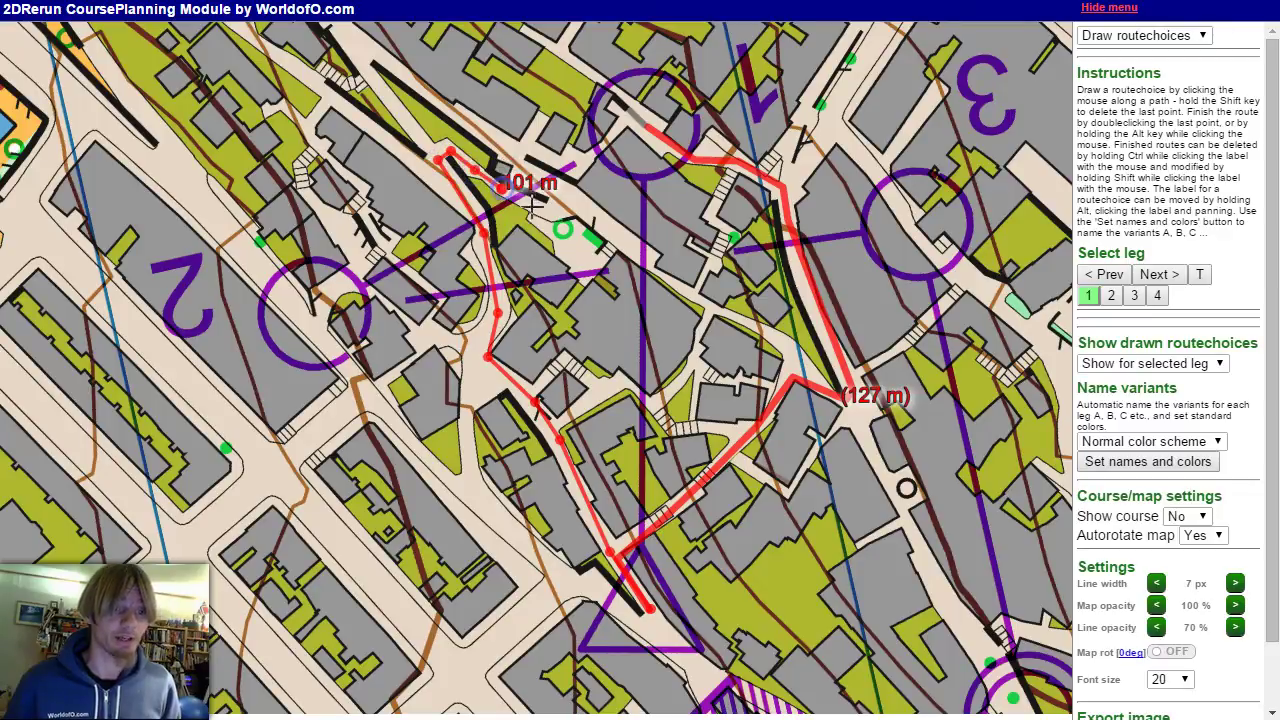
pyautogui.click(502, 187)
pyautogui.click(556, 199)
pyautogui.click(526, 148)
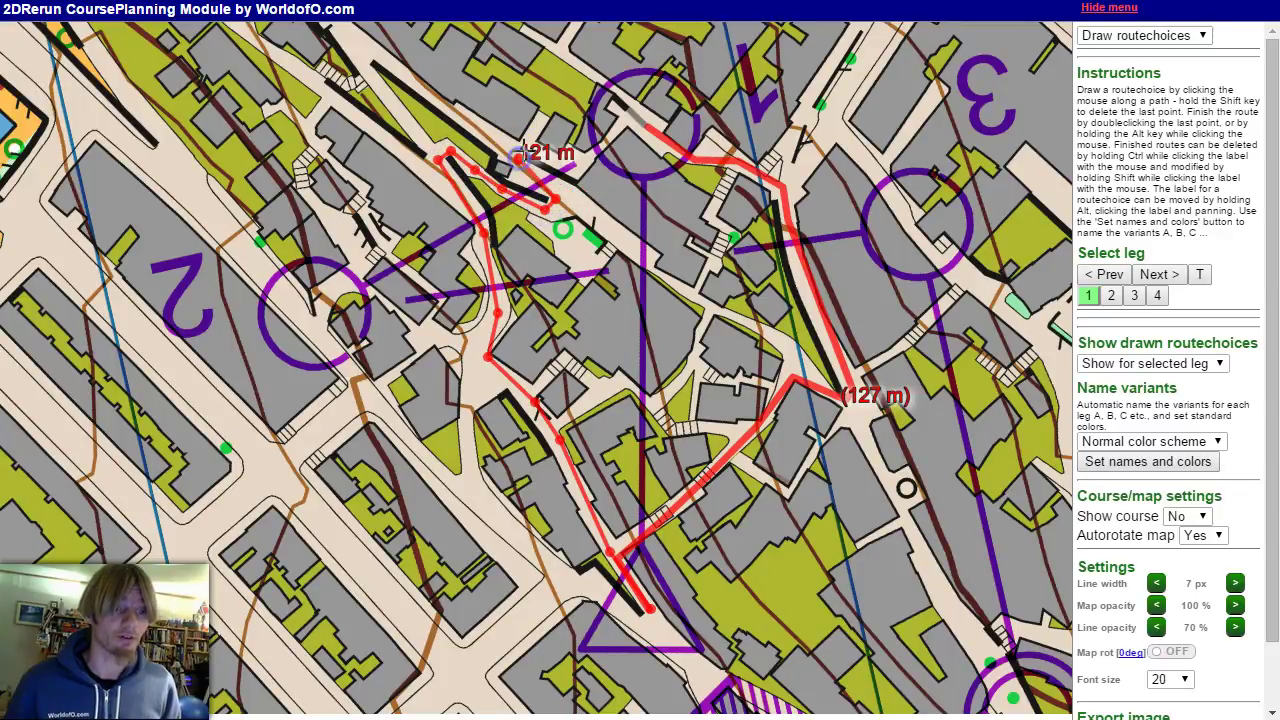
pyautogui.click(572, 164)
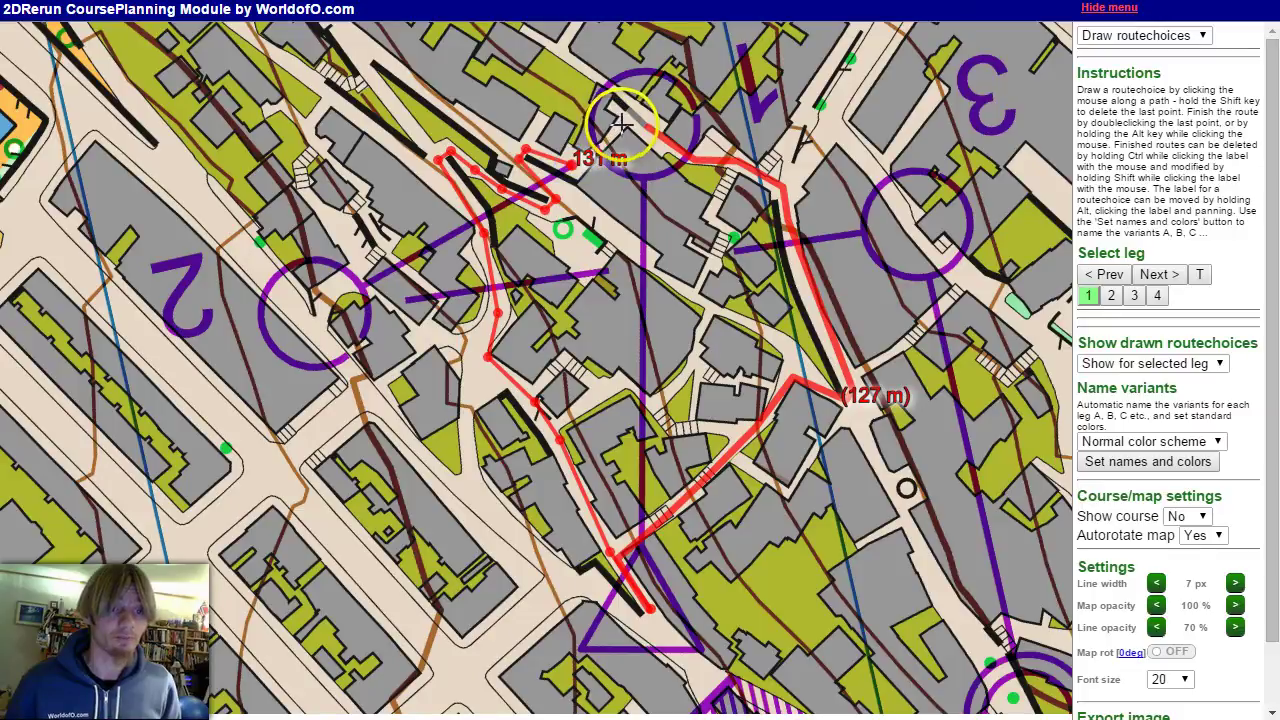
pyautogui.click(620, 123)
pyautogui.doubleClick(648, 123)
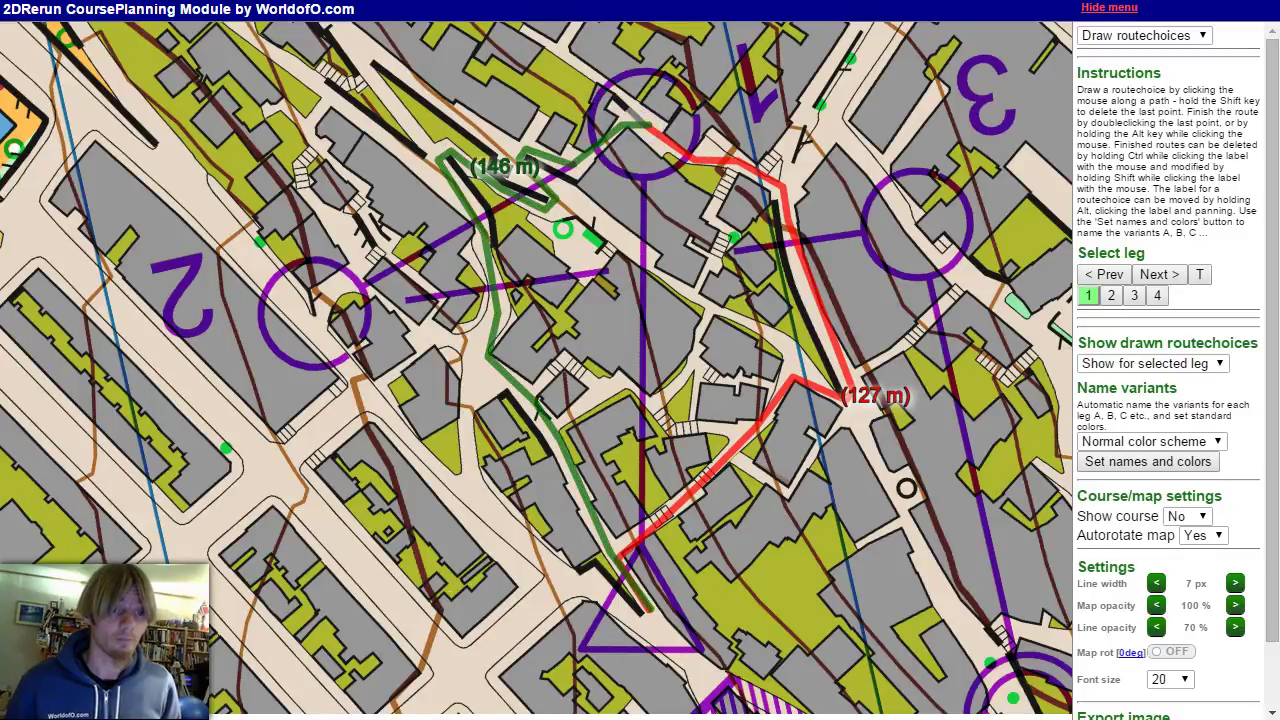
# Step: Draw the blue 115 m middle route from the start to control 1
pyautogui.click(651, 607)
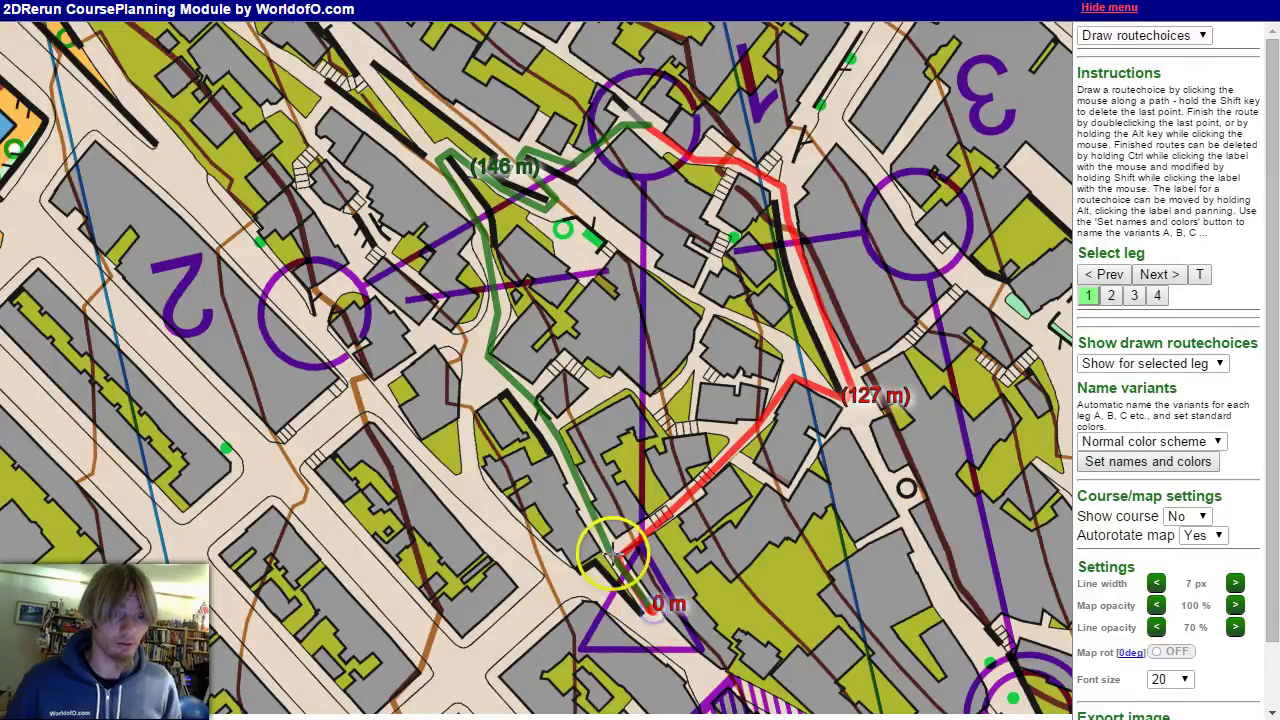
pyautogui.click(612, 549)
pyautogui.click(561, 426)
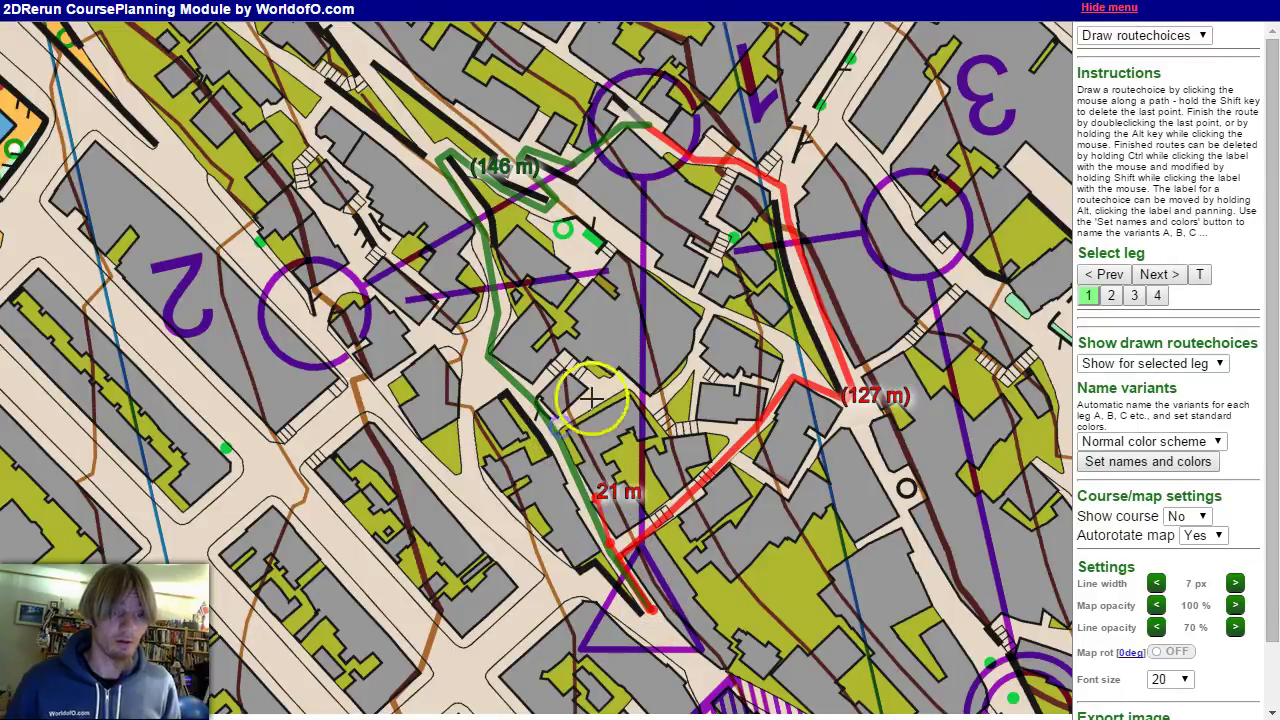
pyautogui.click(622, 384)
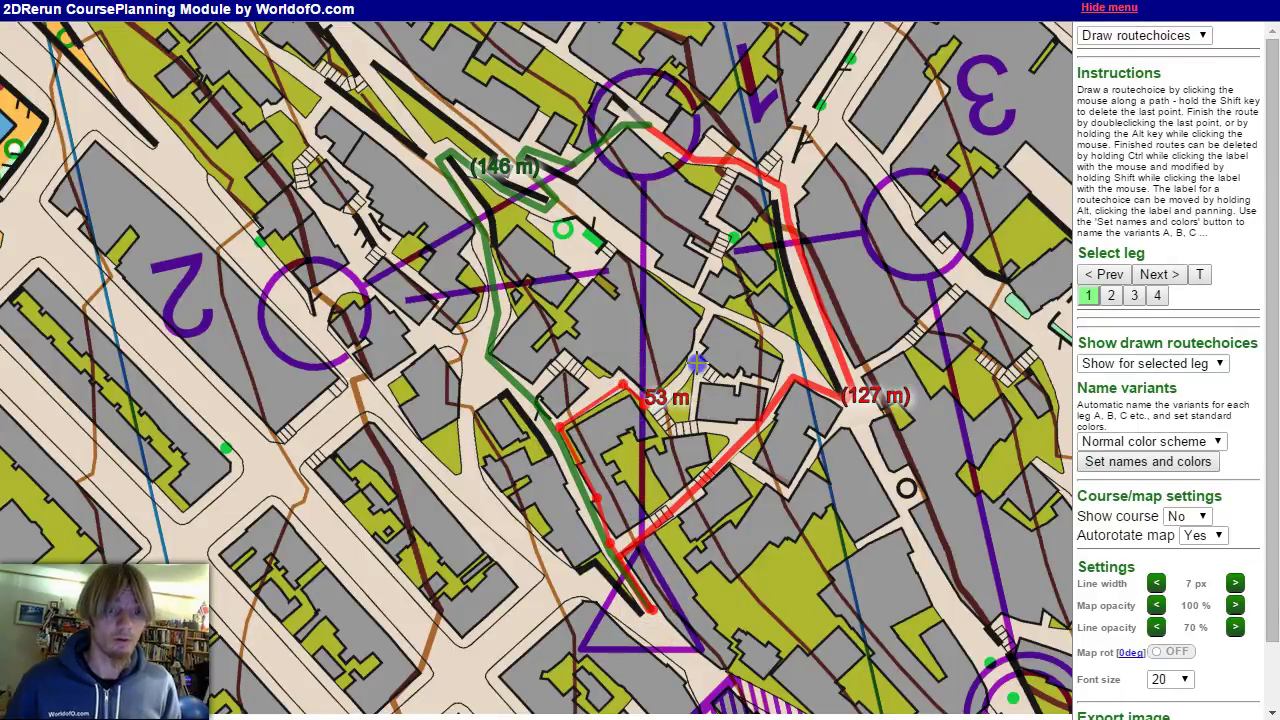
pyautogui.click(645, 401)
pyautogui.click(695, 362)
pyautogui.click(705, 318)
pyautogui.click(698, 301)
pyautogui.click(721, 232)
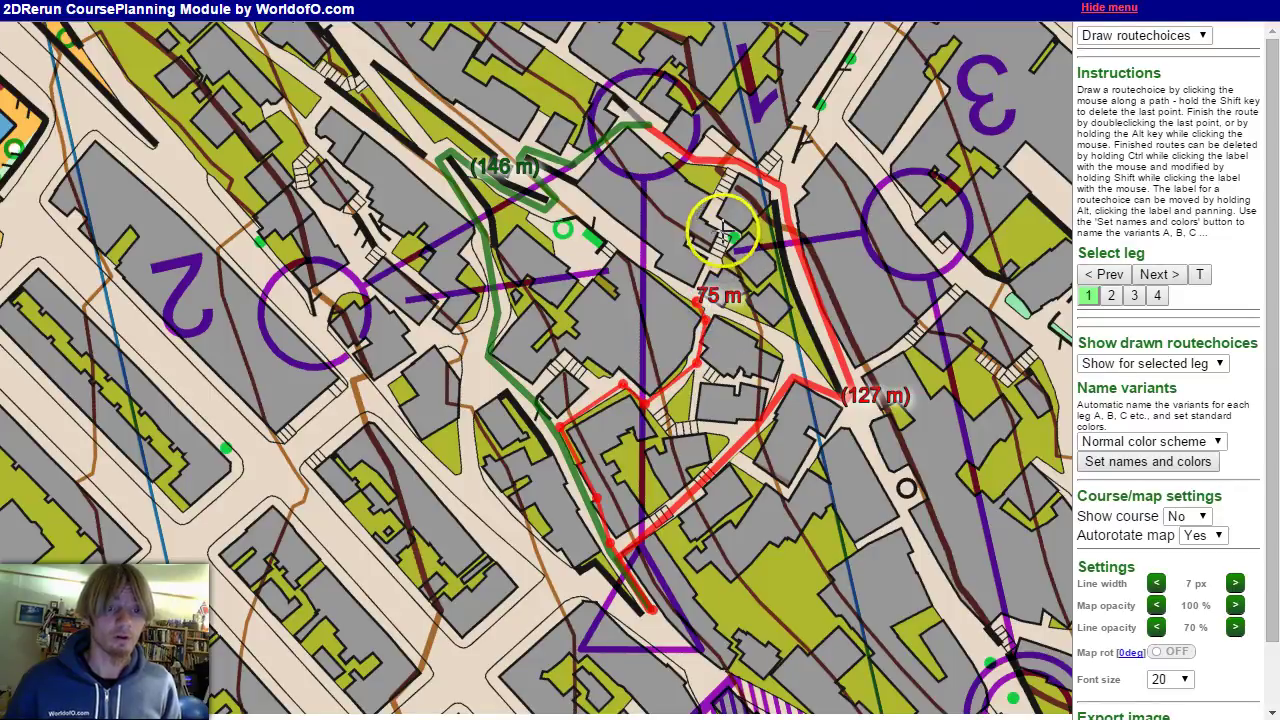
pyautogui.click(713, 215)
pyautogui.click(721, 163)
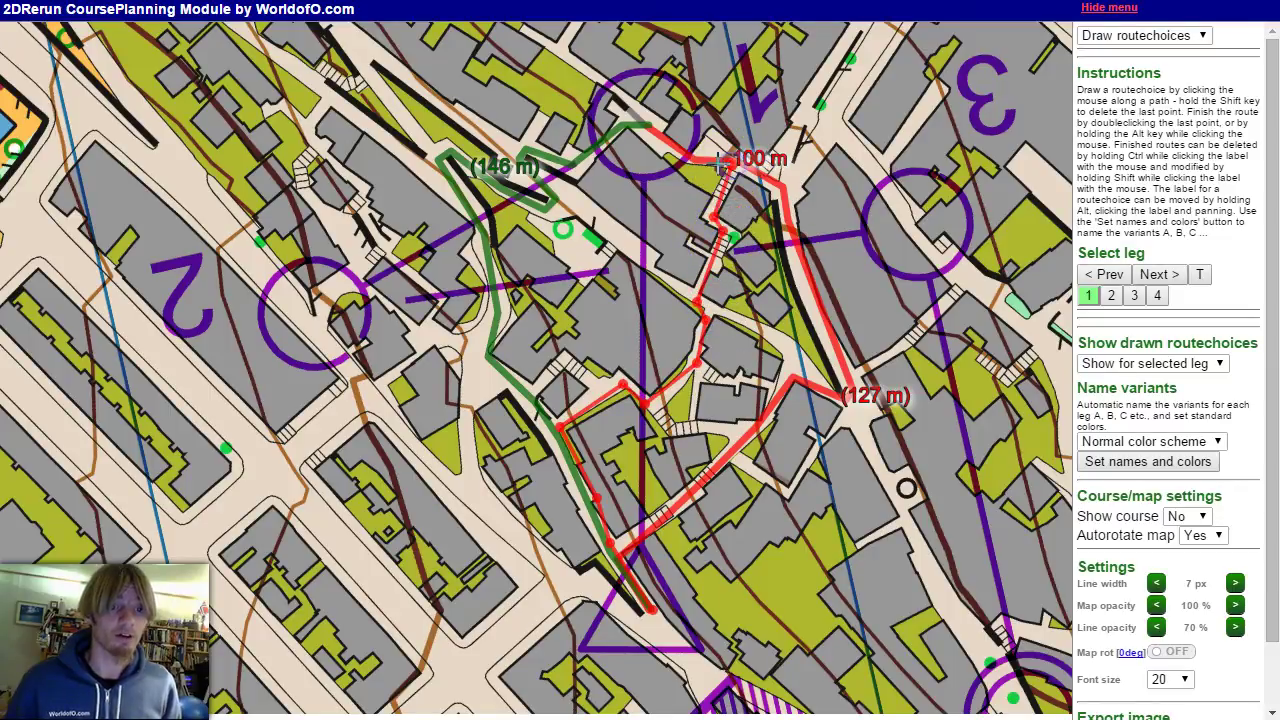
pyautogui.click(699, 162)
pyautogui.click(650, 127)
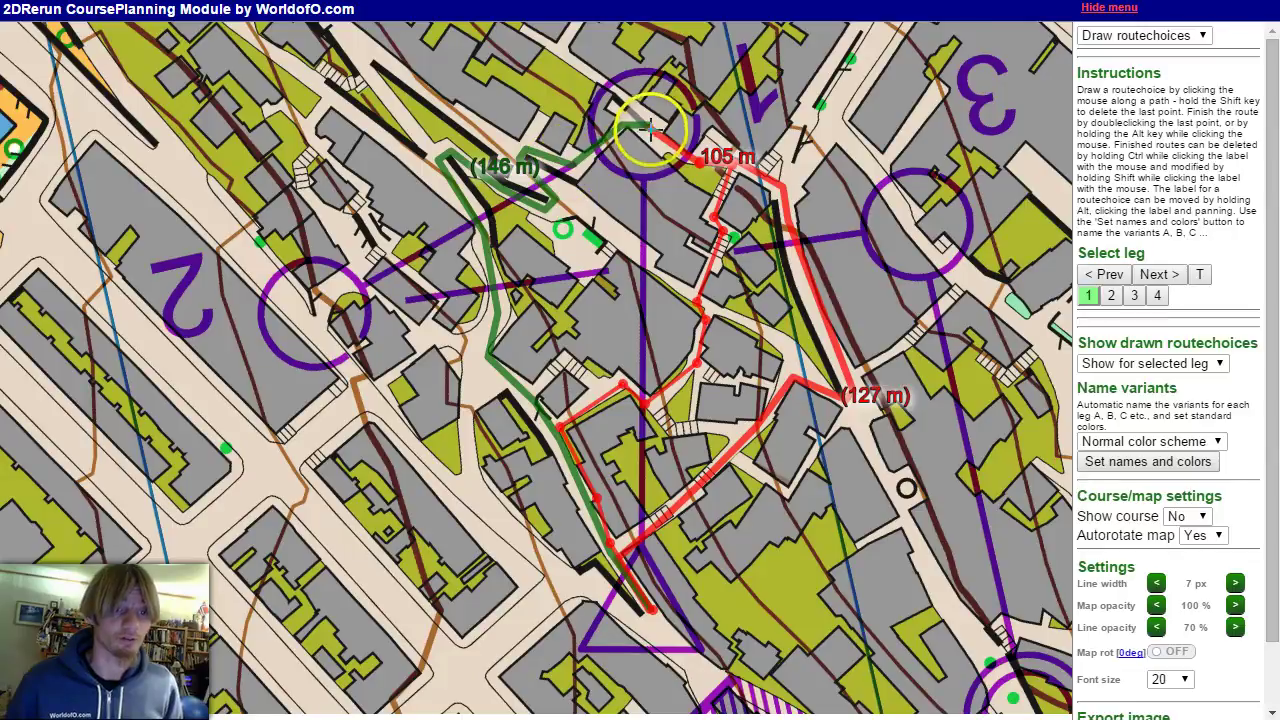
pyautogui.doubleClick(650, 127)
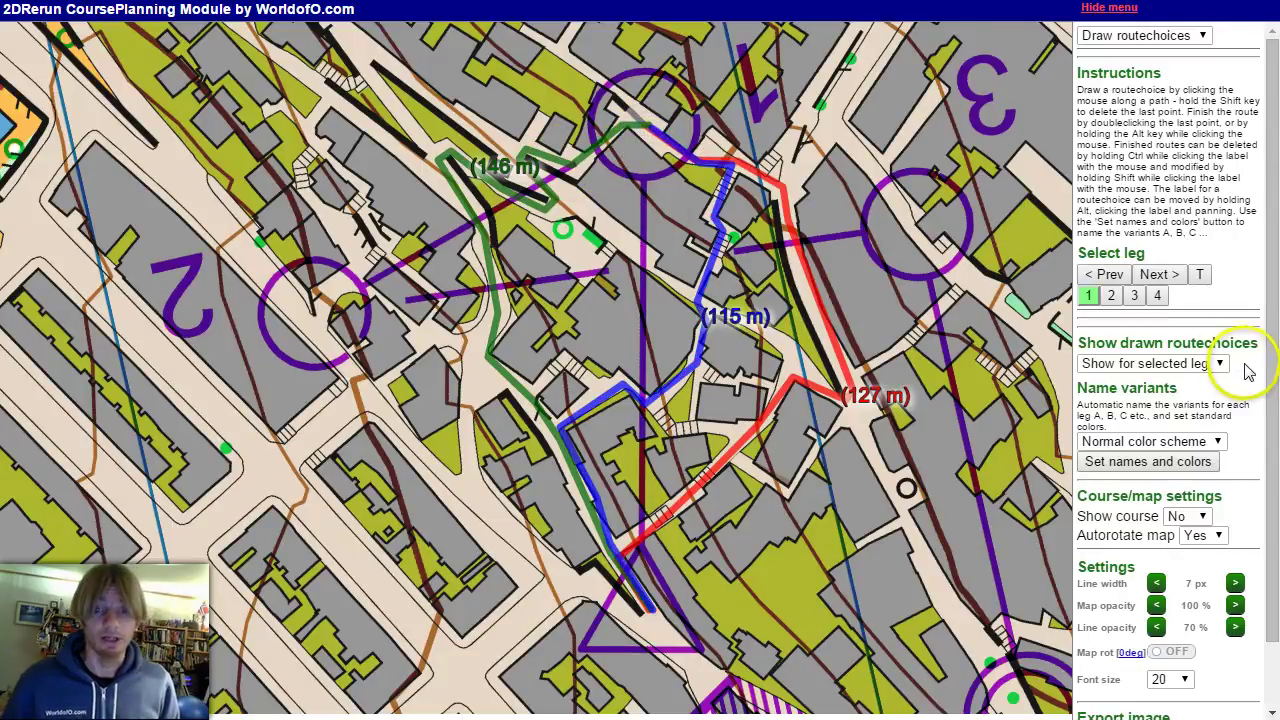
# Step: On leg 2, draw the 110 m eastern route past the stairs to control 2
pyautogui.click(1174, 288)
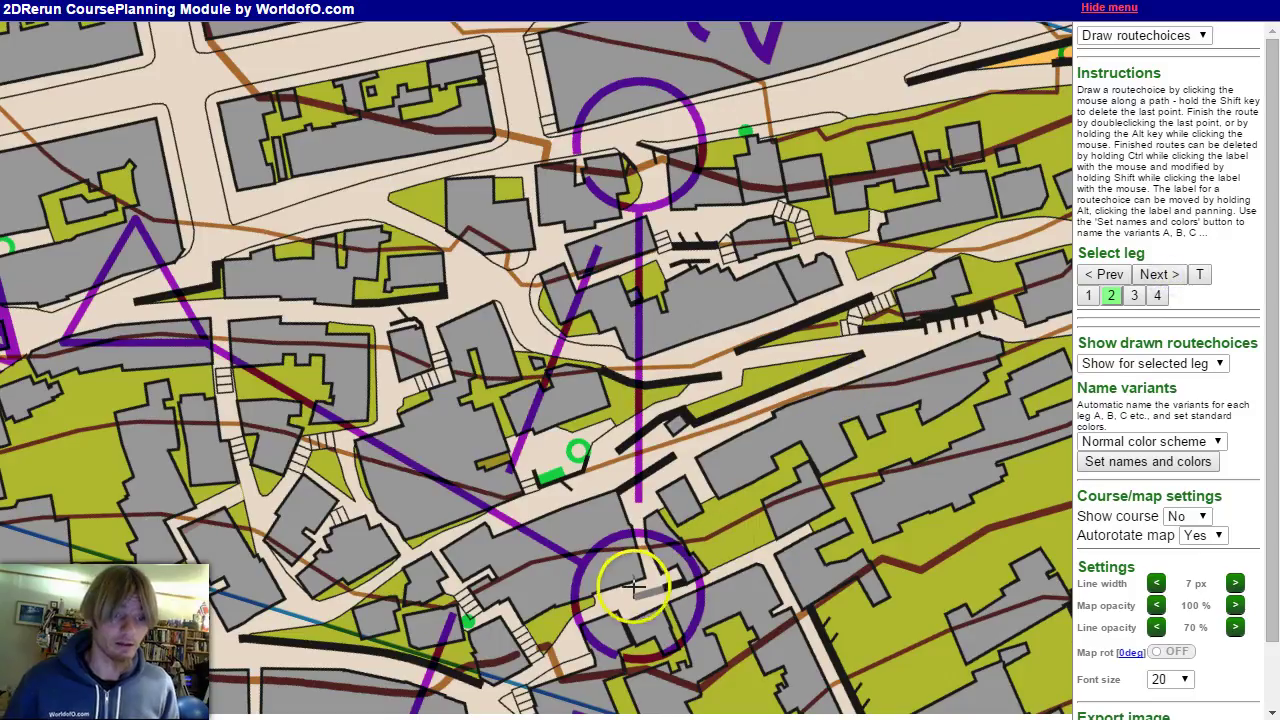
pyautogui.click(651, 578)
pyautogui.click(638, 516)
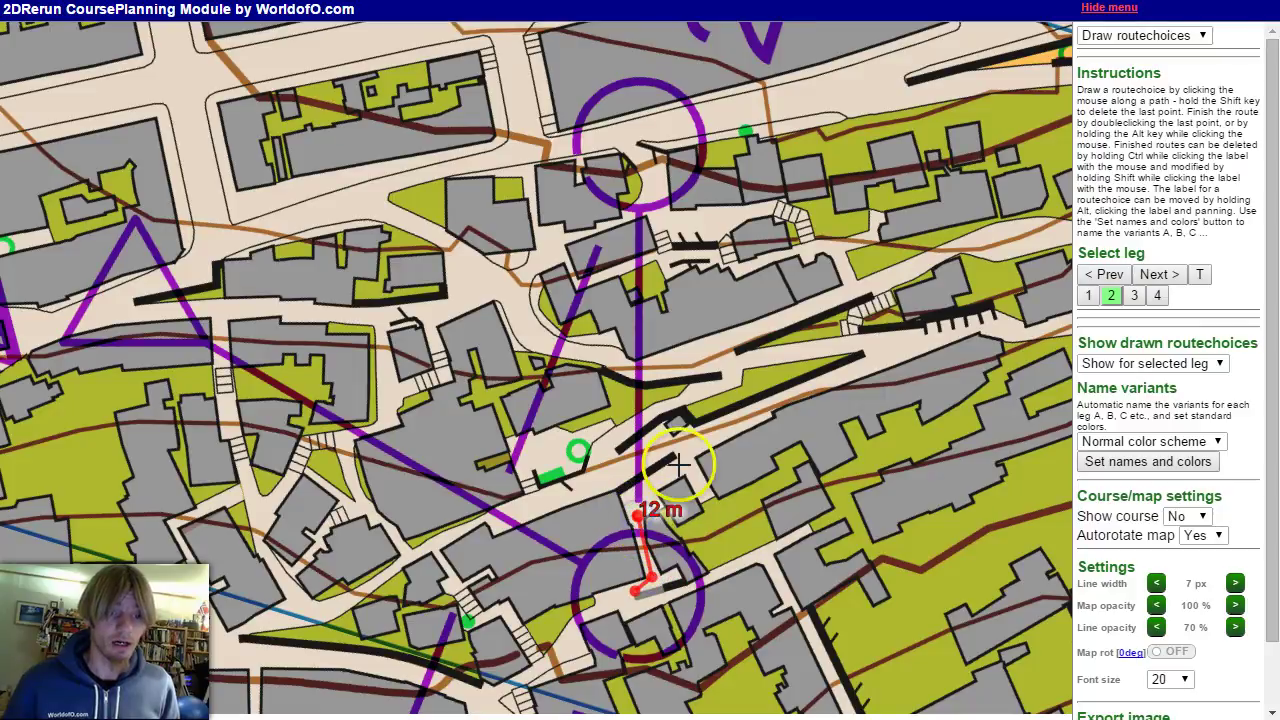
pyautogui.click(678, 463)
pyautogui.click(869, 359)
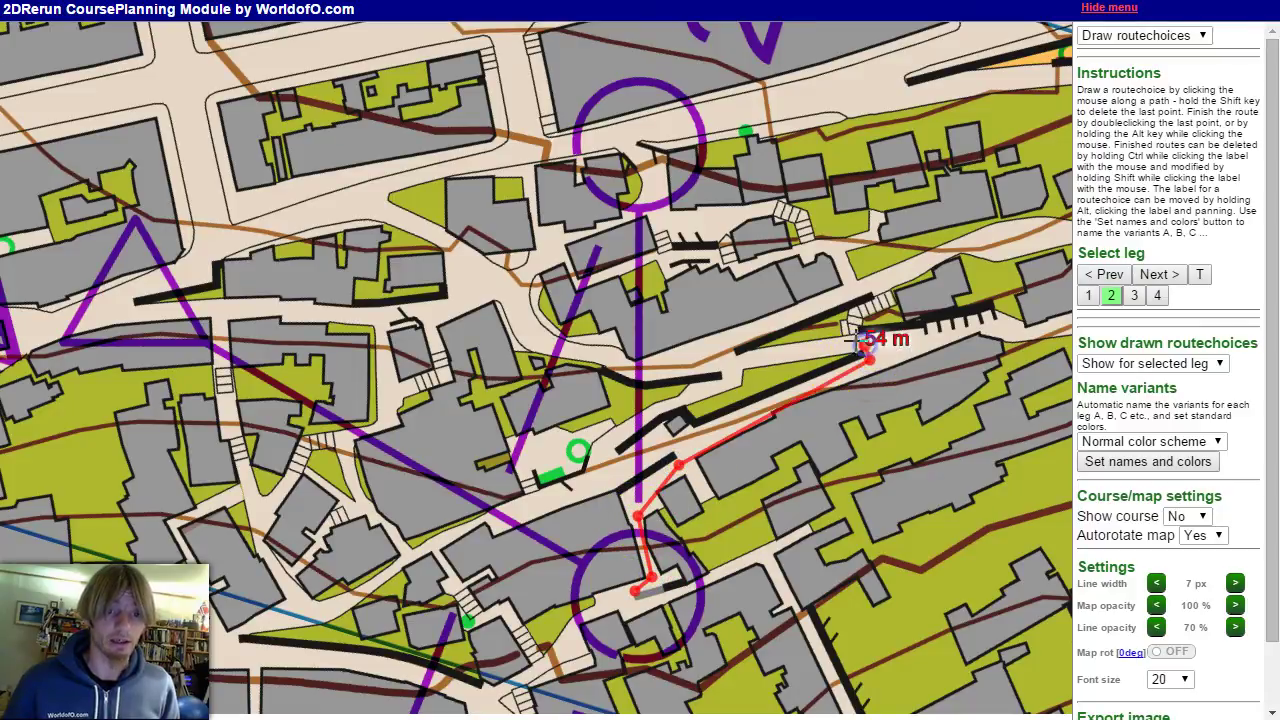
pyautogui.click(864, 345)
pyautogui.click(855, 339)
pyautogui.click(873, 300)
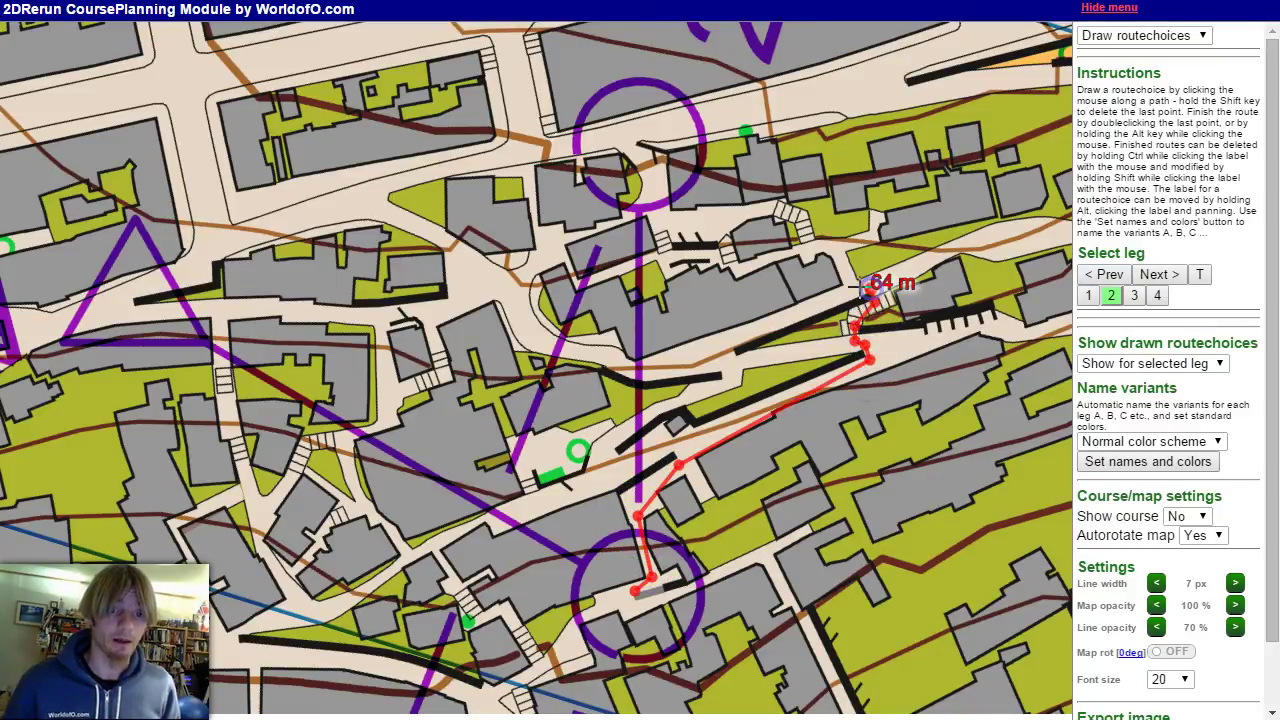
pyautogui.click(827, 242)
pyautogui.click(808, 243)
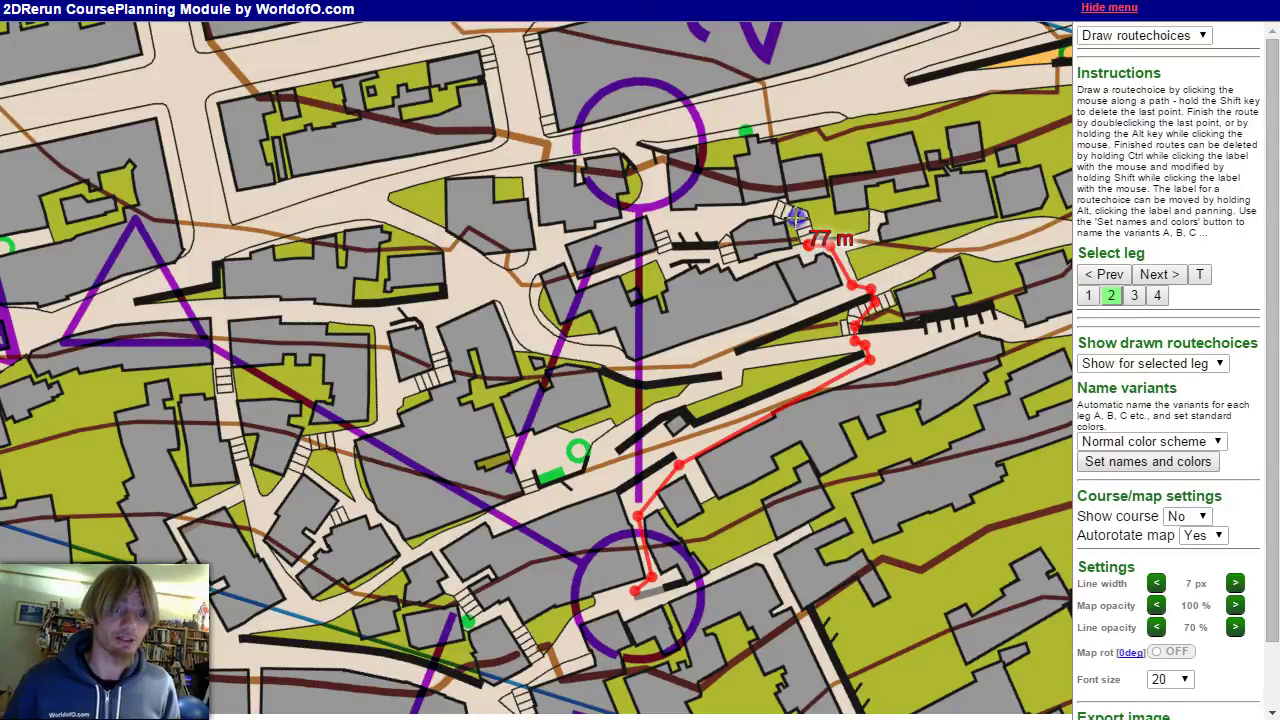
pyautogui.click(794, 215)
pyautogui.click(766, 207)
pyautogui.click(668, 213)
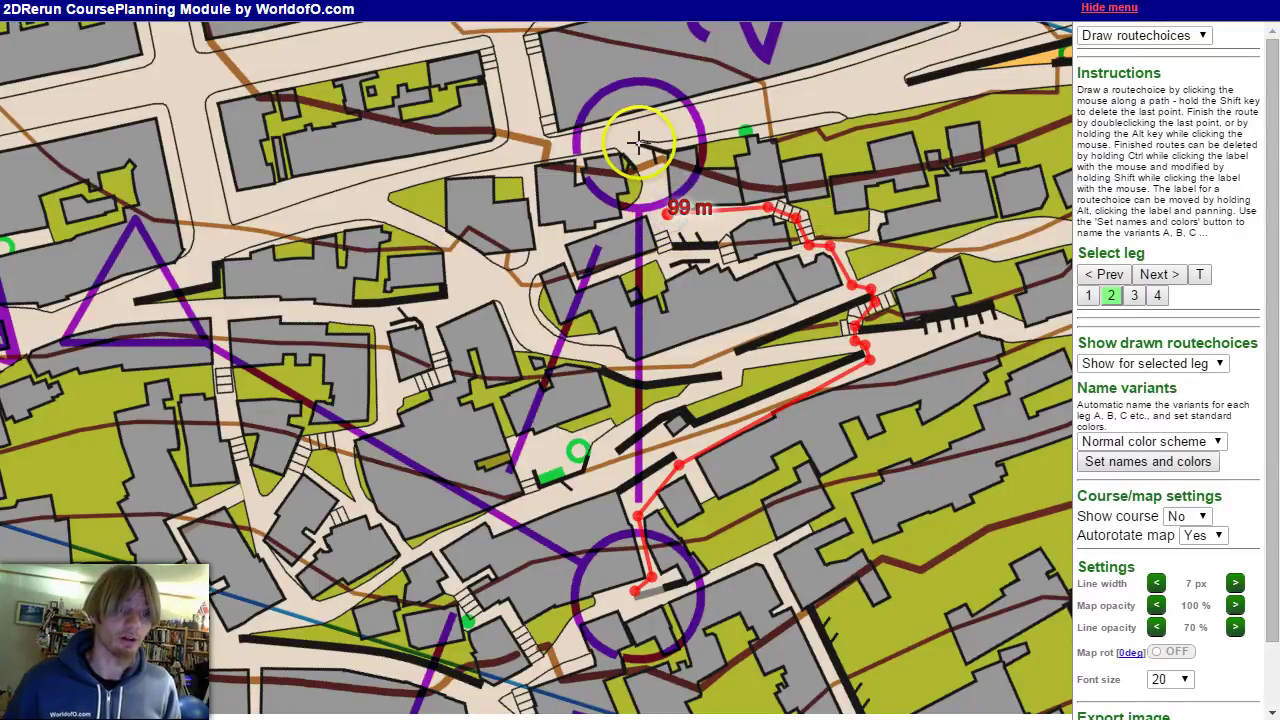
pyautogui.doubleClick(638, 143)
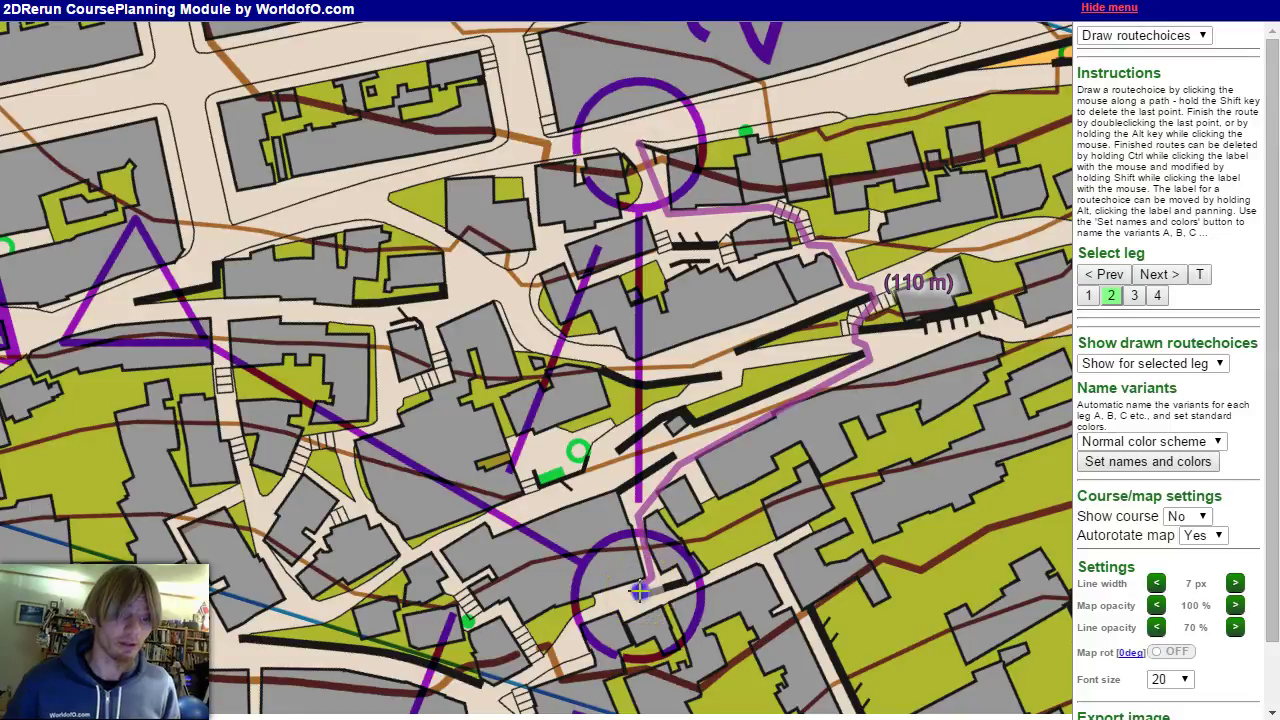
# Step: Draw the 135 m western leg 2 route through the alleys to control 2
pyautogui.click(595, 610)
pyautogui.click(541, 662)
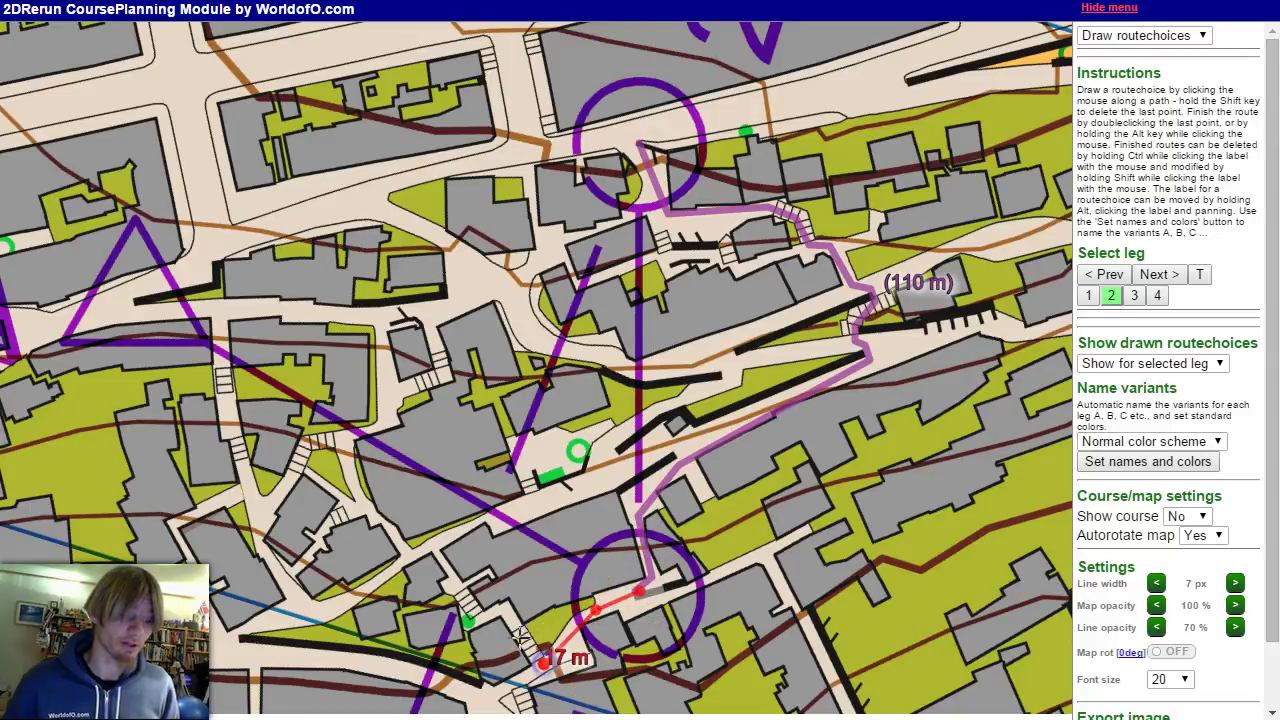
pyautogui.click(501, 609)
pyautogui.click(484, 616)
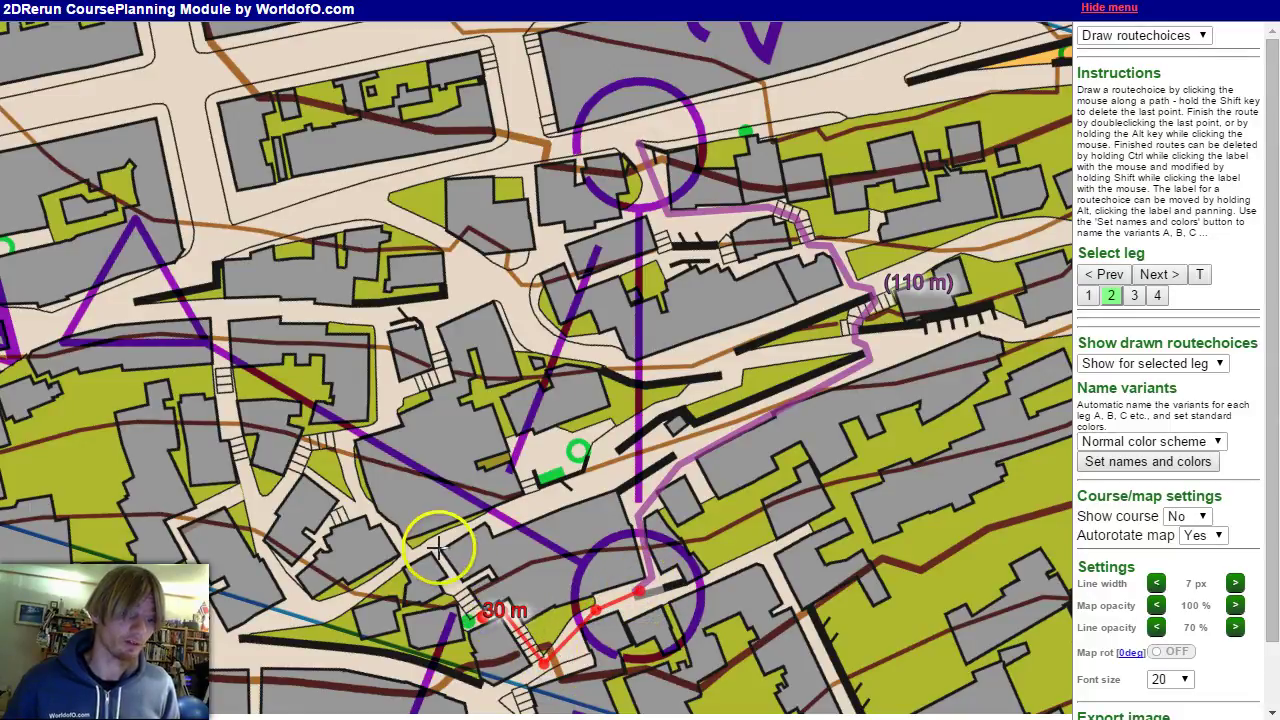
pyautogui.click(406, 549)
pyautogui.click(366, 510)
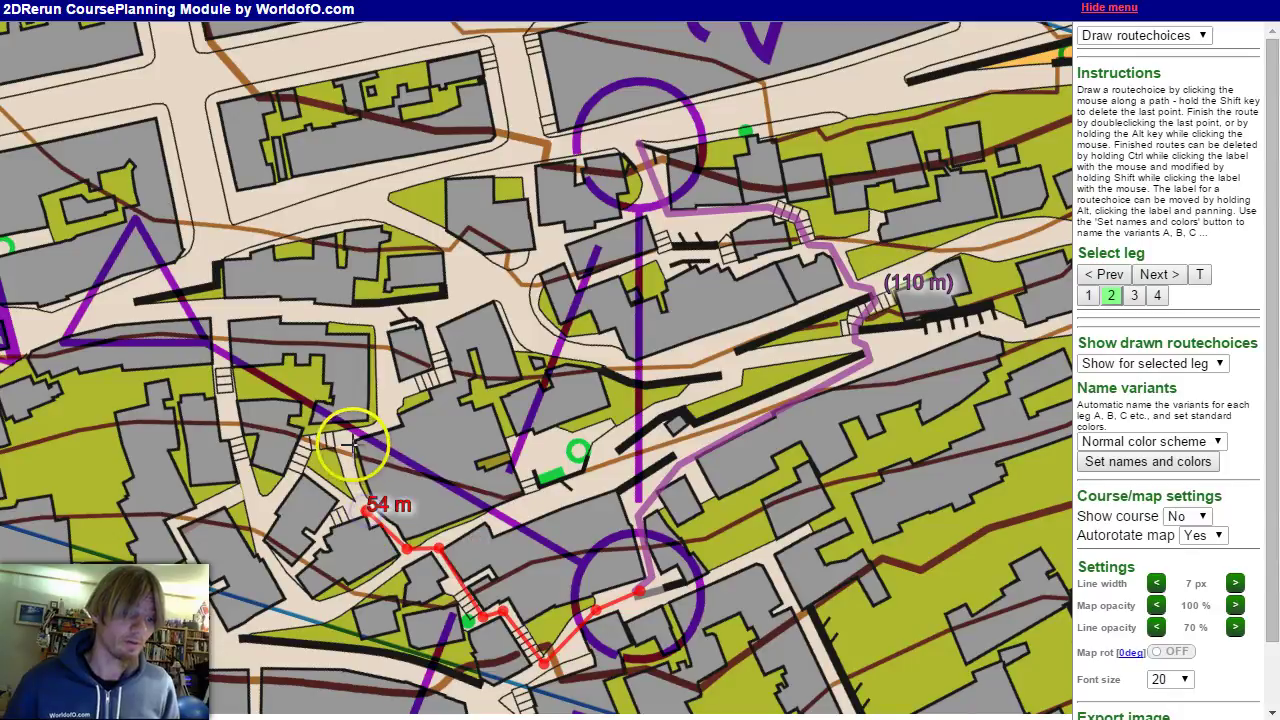
pyautogui.click(352, 438)
pyautogui.click(394, 420)
pyautogui.click(394, 393)
pyautogui.click(444, 372)
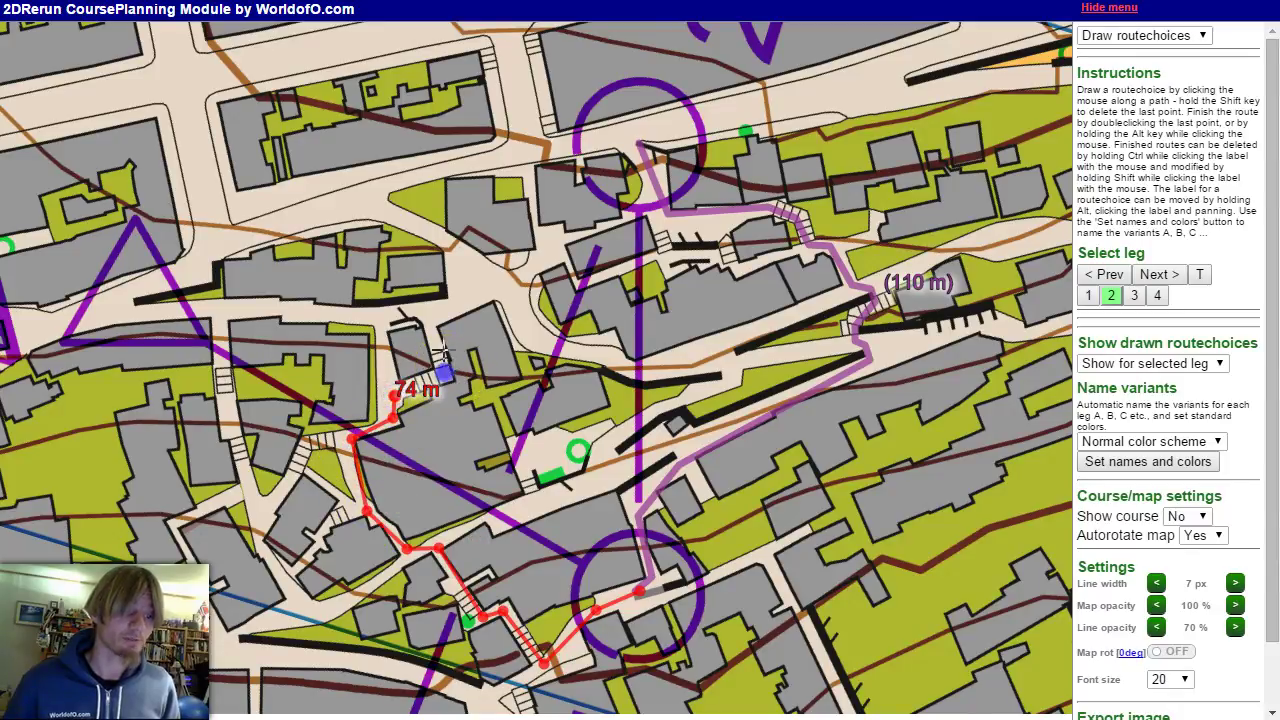
pyautogui.click(438, 320)
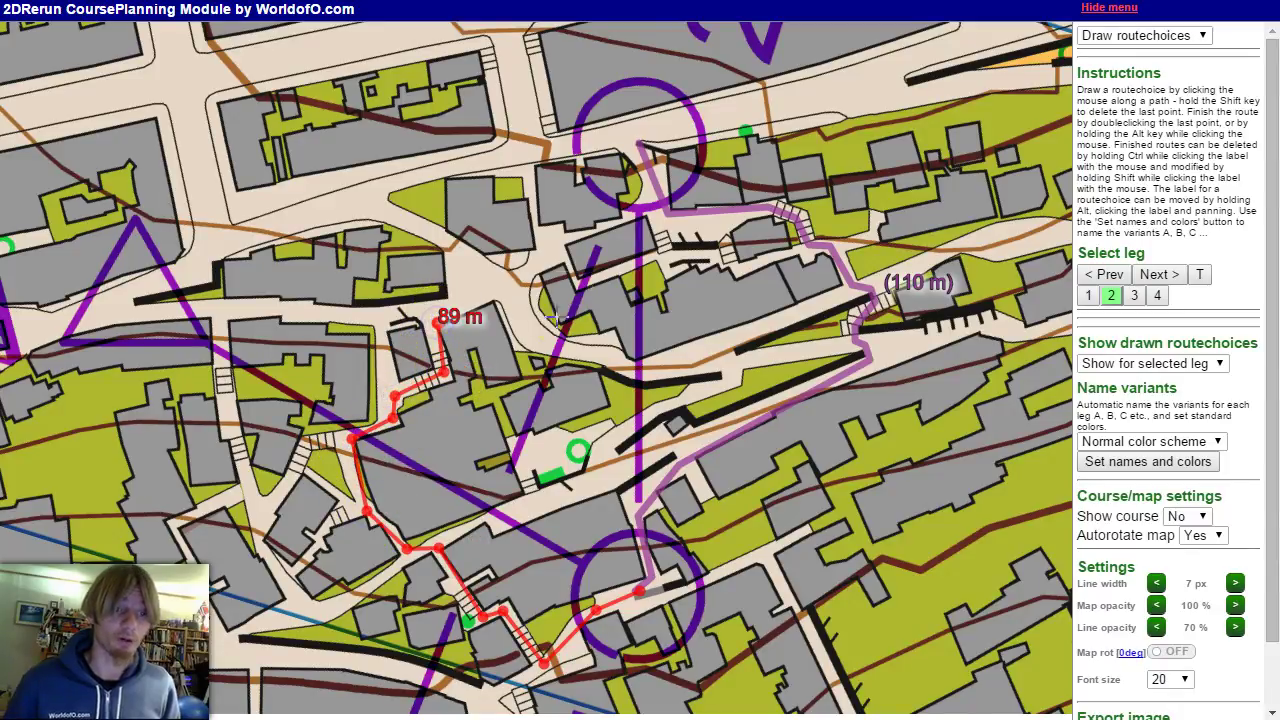
pyautogui.click(538, 259)
pyautogui.click(529, 160)
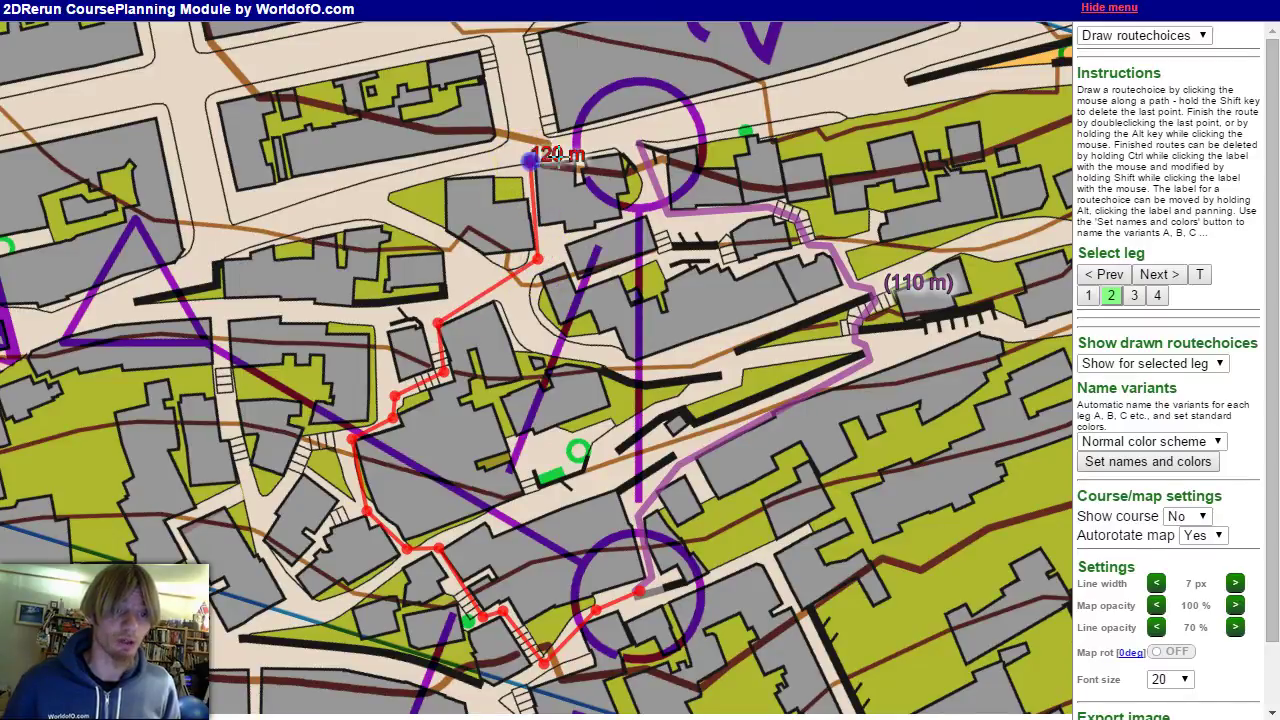
pyautogui.doubleClick(636, 146)
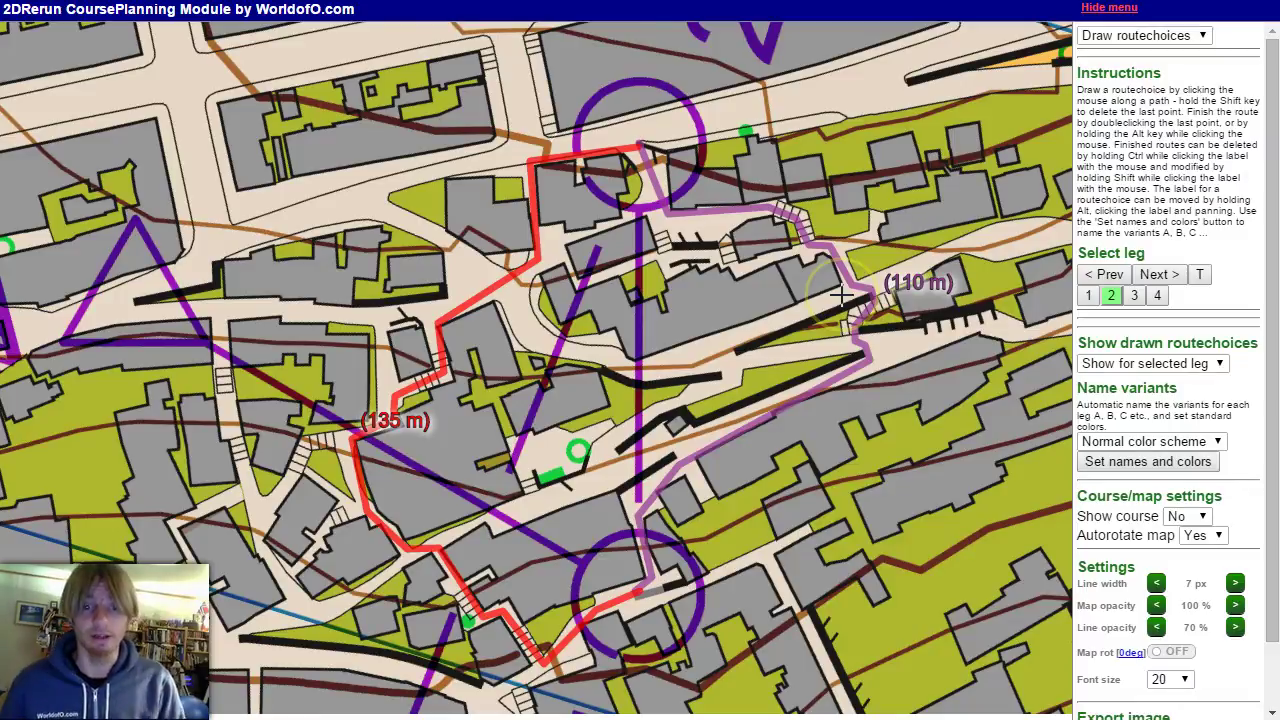
# Step: On leg 3, draw the green 145 m eastern route north to the finish control
pyautogui.click(1155, 276)
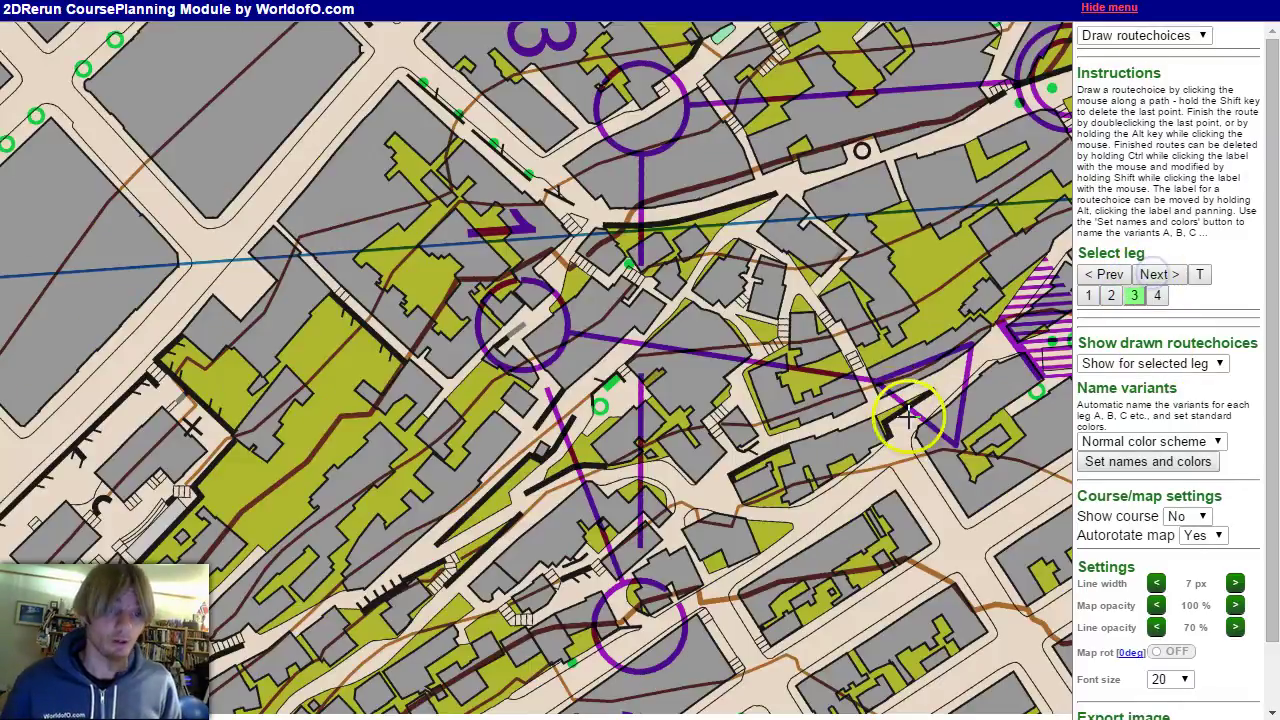
pyautogui.click(641, 626)
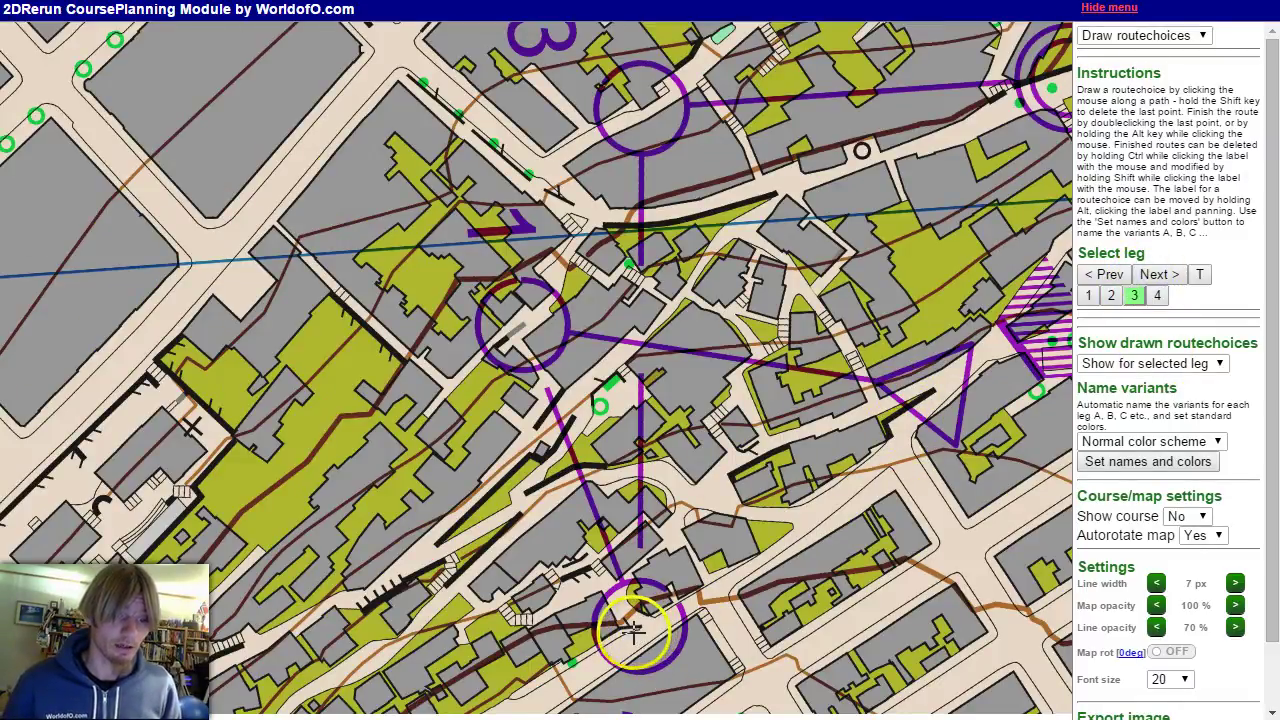
pyautogui.click(628, 604)
pyautogui.click(660, 549)
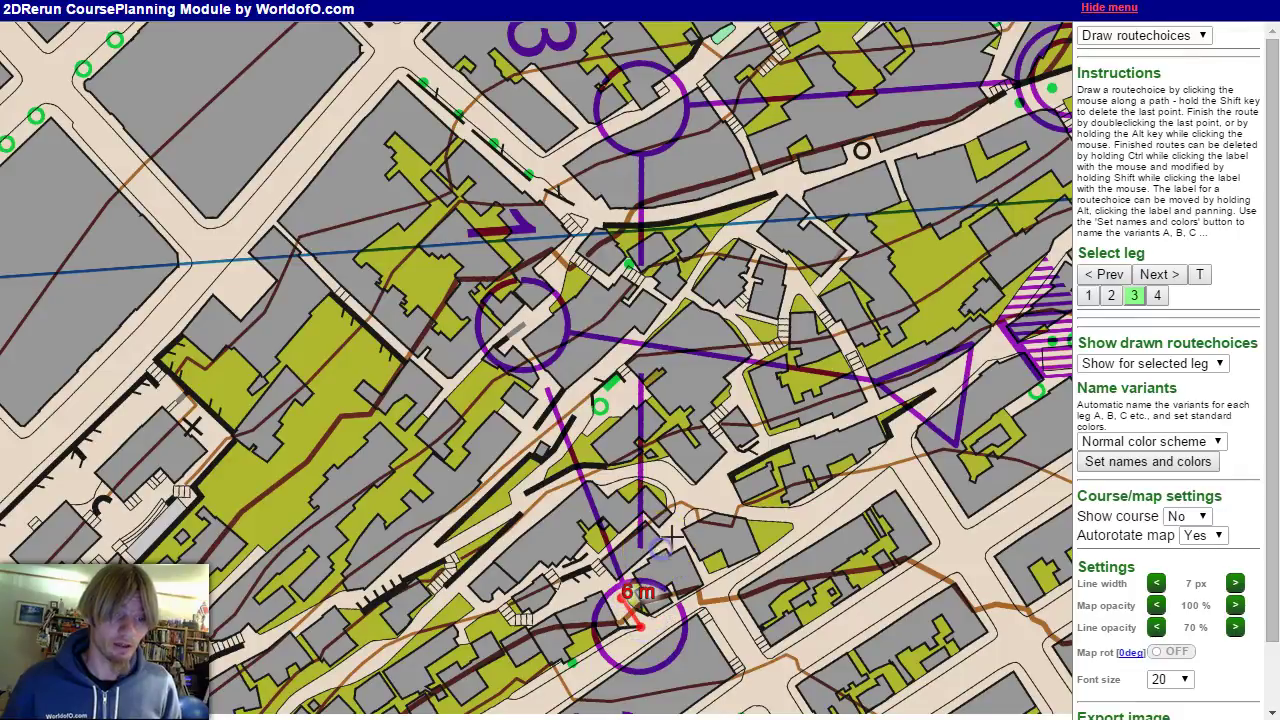
pyautogui.click(683, 510)
pyautogui.click(730, 457)
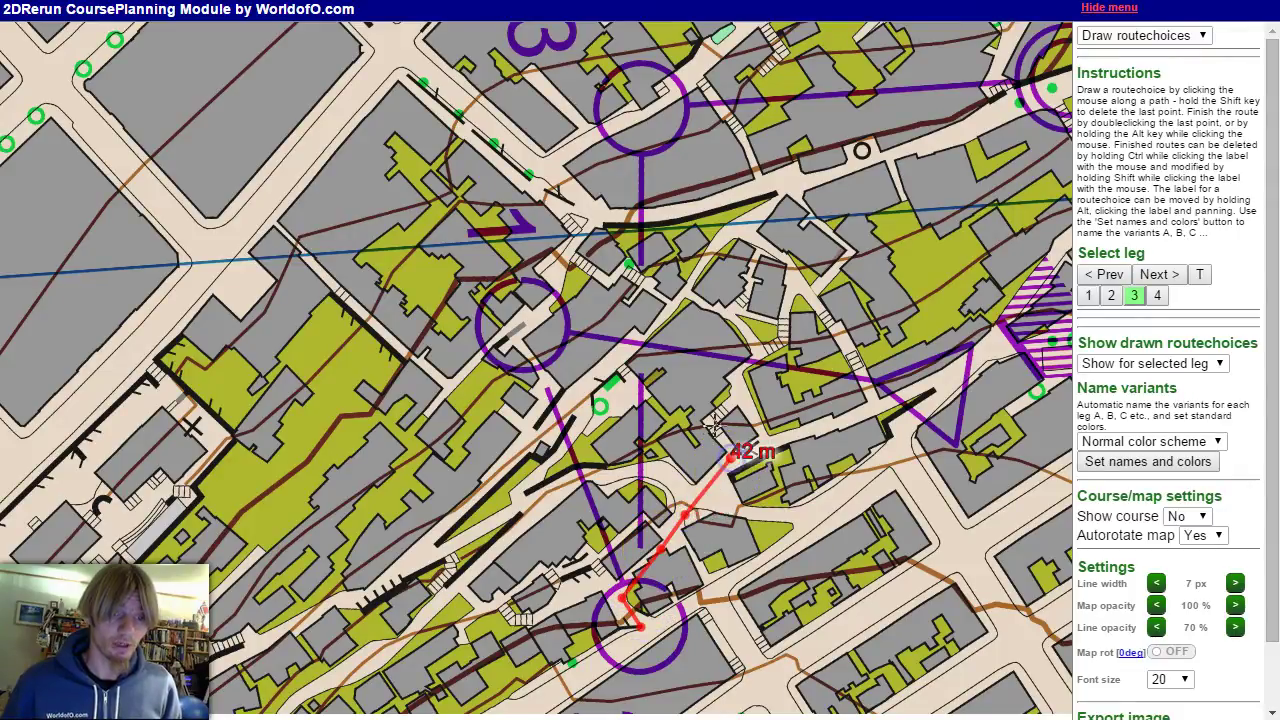
pyautogui.click(714, 424)
pyautogui.click(736, 399)
pyautogui.click(740, 371)
pyautogui.click(753, 357)
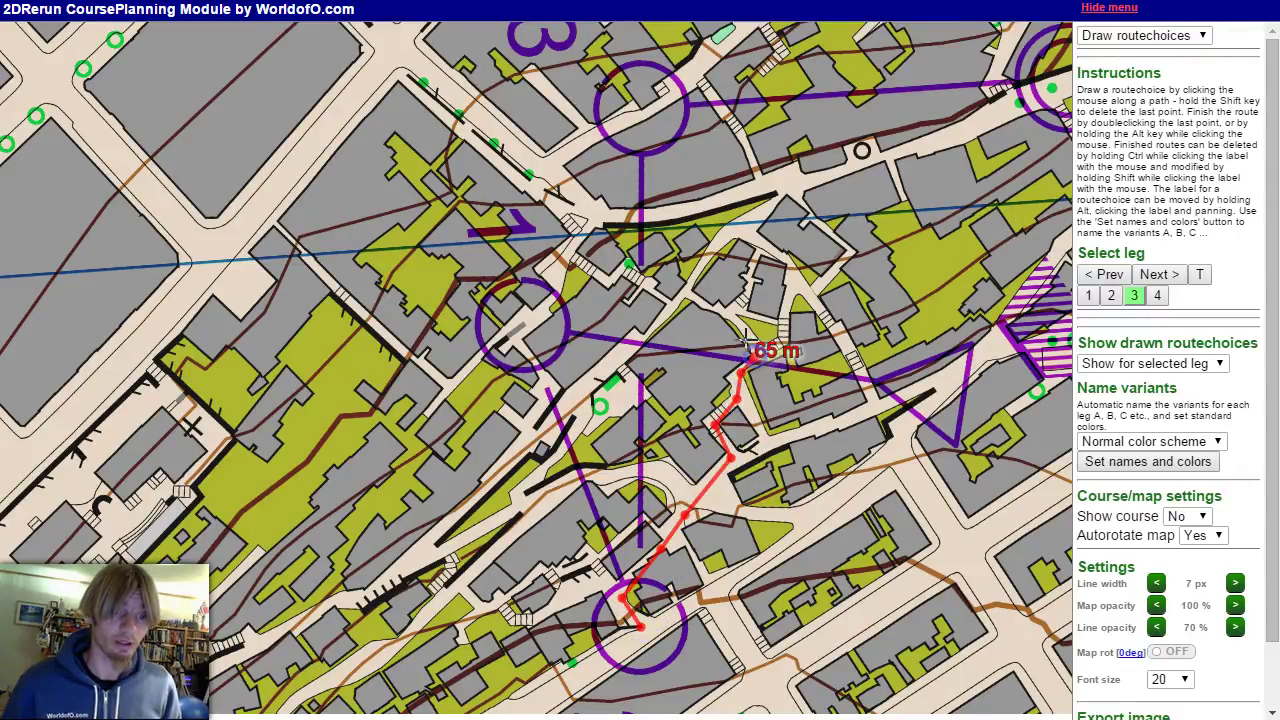
pyautogui.click(728, 317)
pyautogui.click(750, 288)
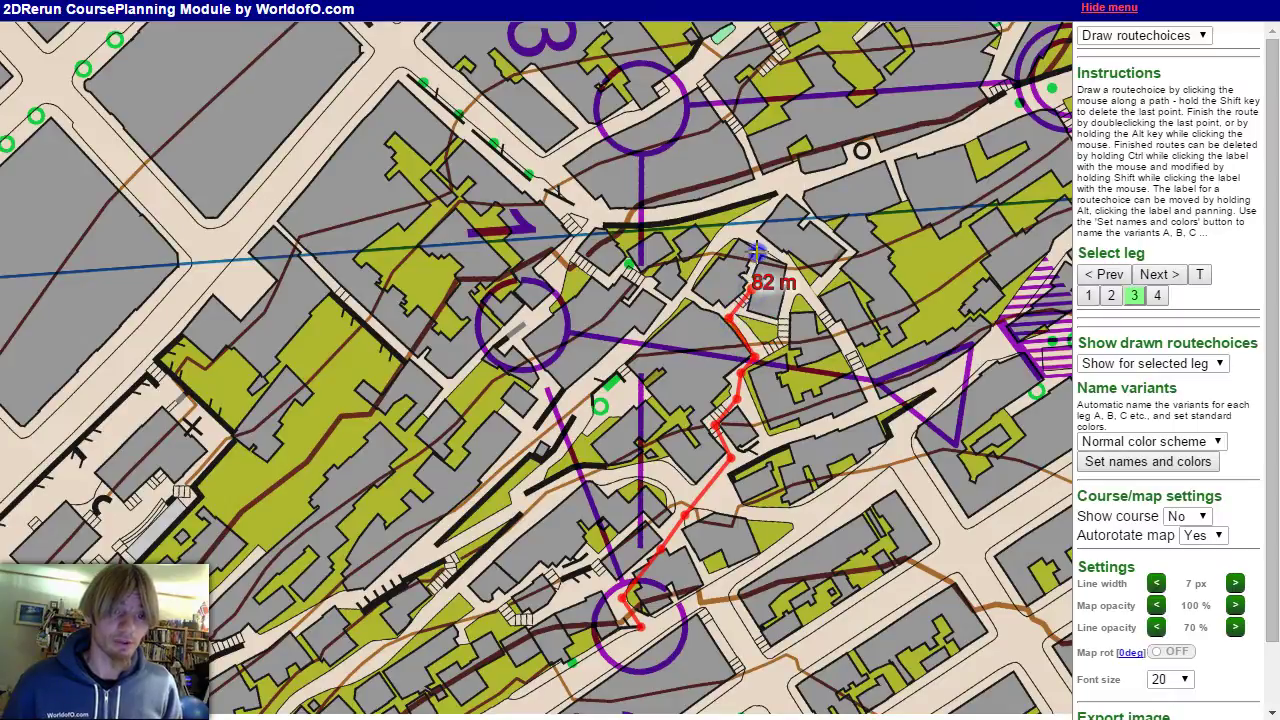
pyautogui.click(757, 236)
pyautogui.click(770, 195)
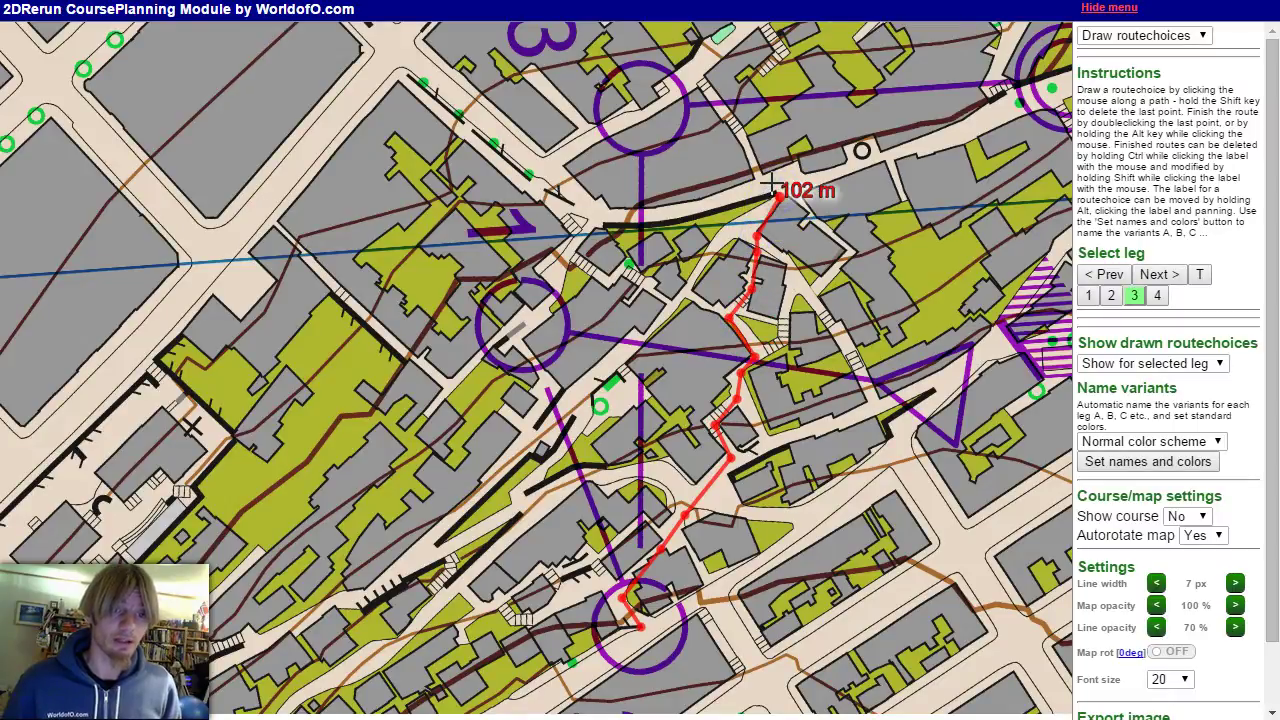
pyautogui.click(772, 183)
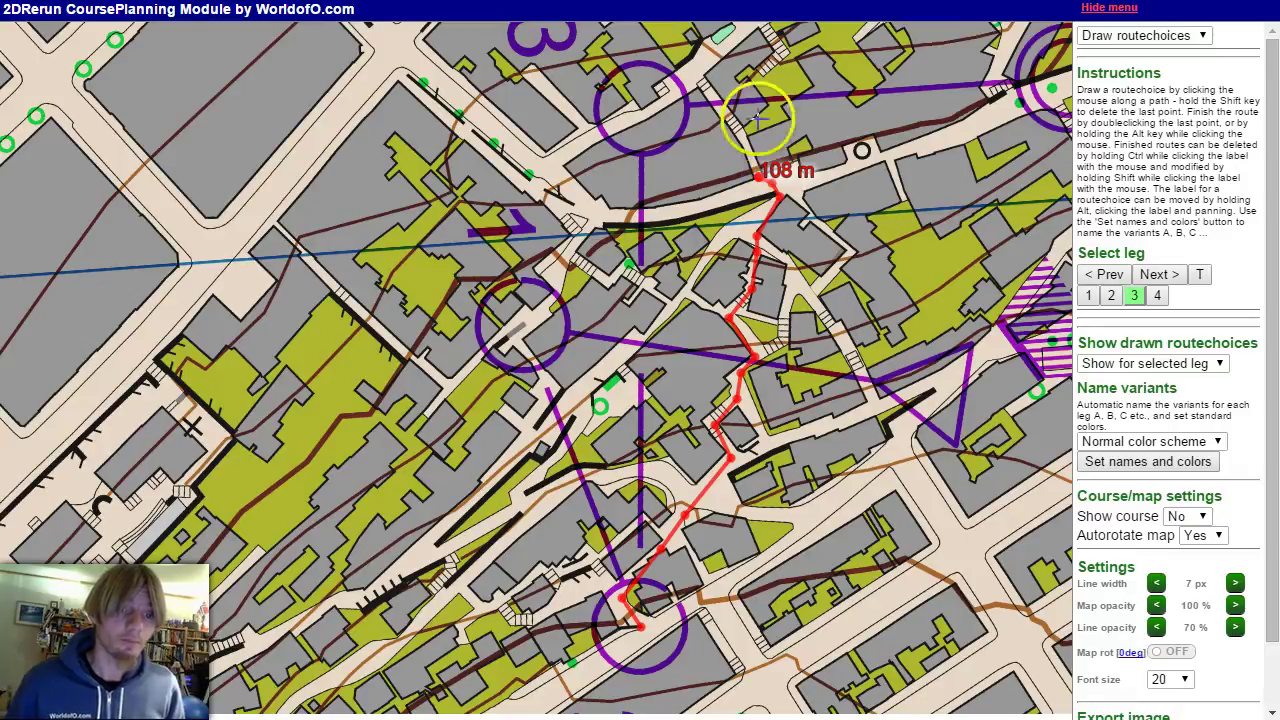
pyautogui.click(702, 82)
pyautogui.click(642, 109)
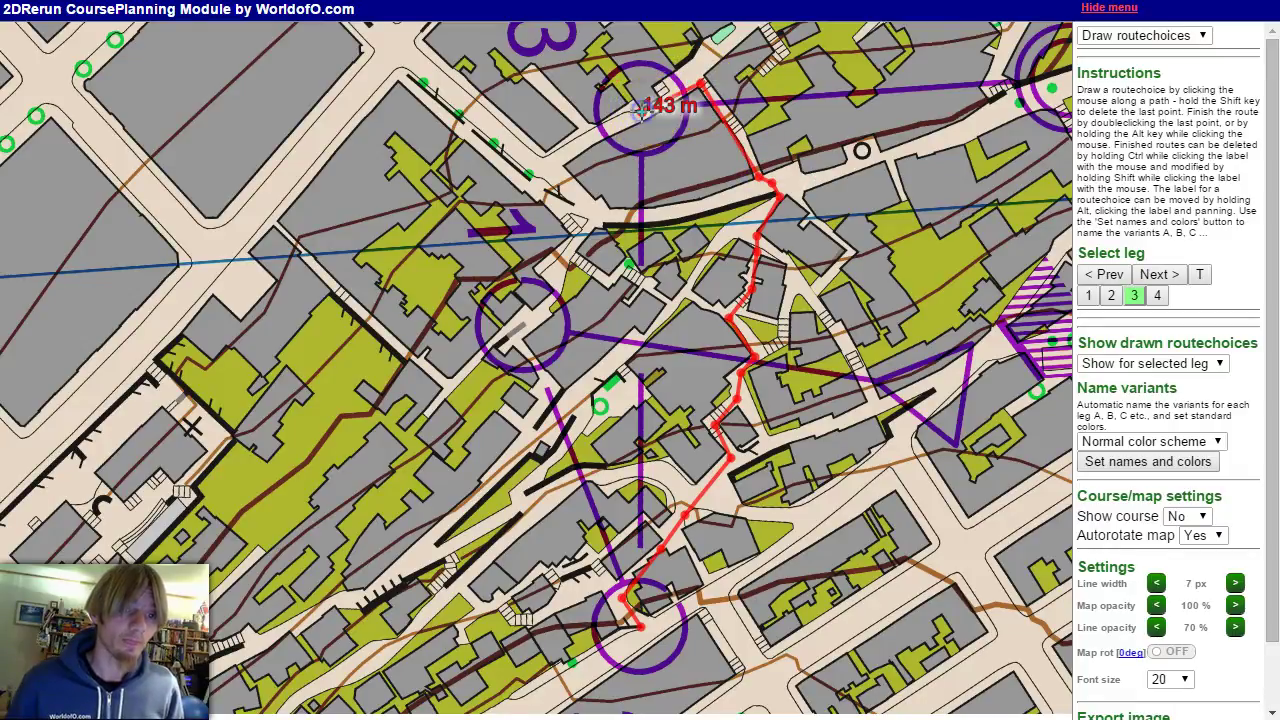
pyautogui.doubleClick(635, 109)
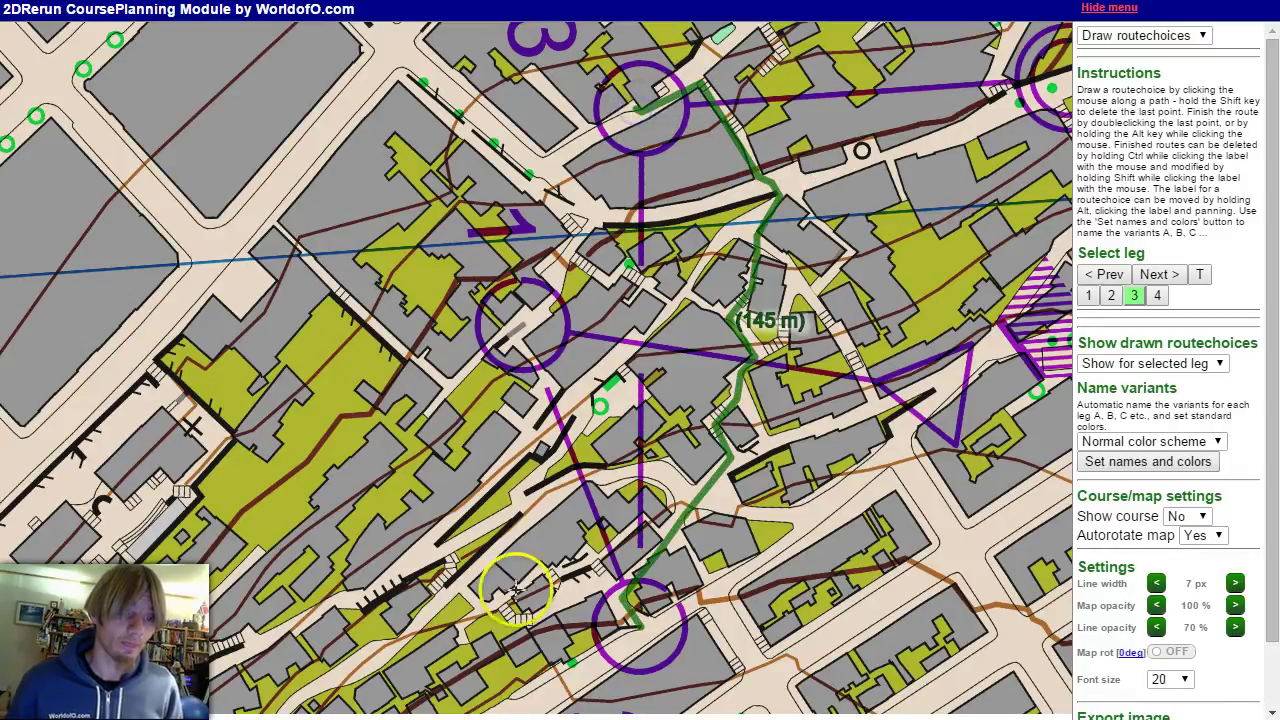
# Step: Draw the blue 168 m western route past the middle circle to the finish control
pyautogui.click(633, 626)
pyautogui.click(594, 564)
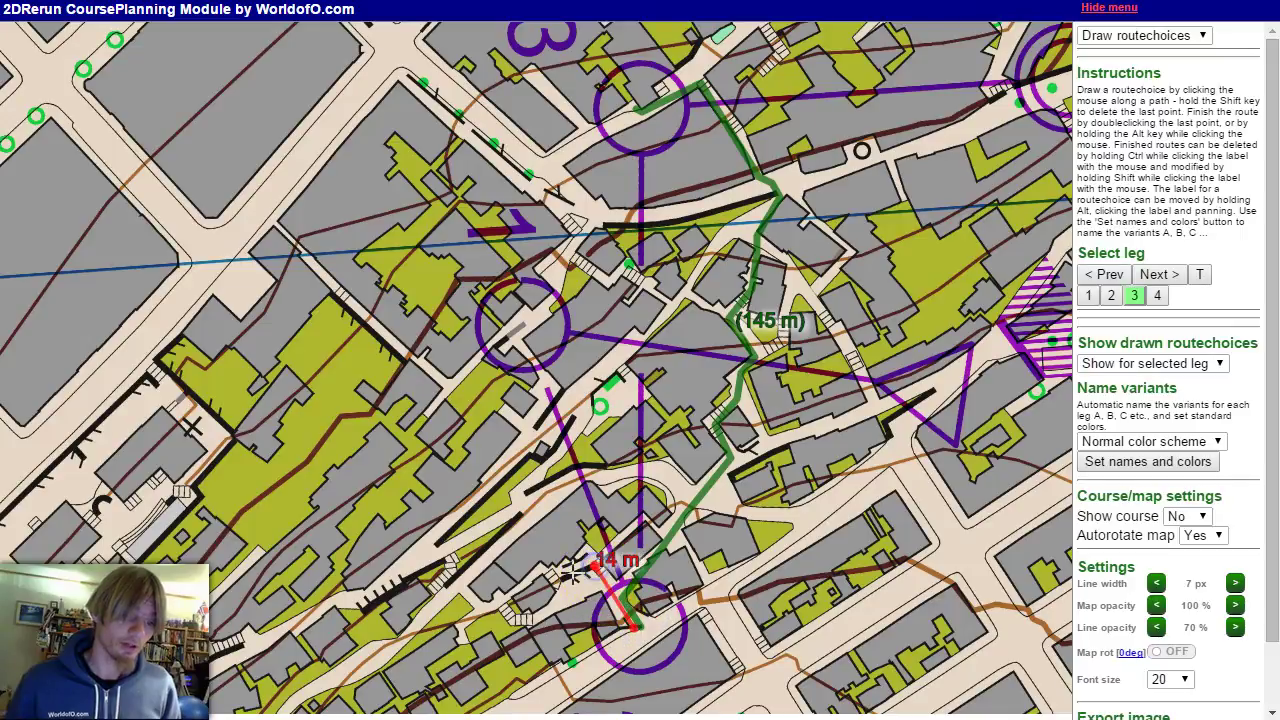
pyautogui.click(497, 599)
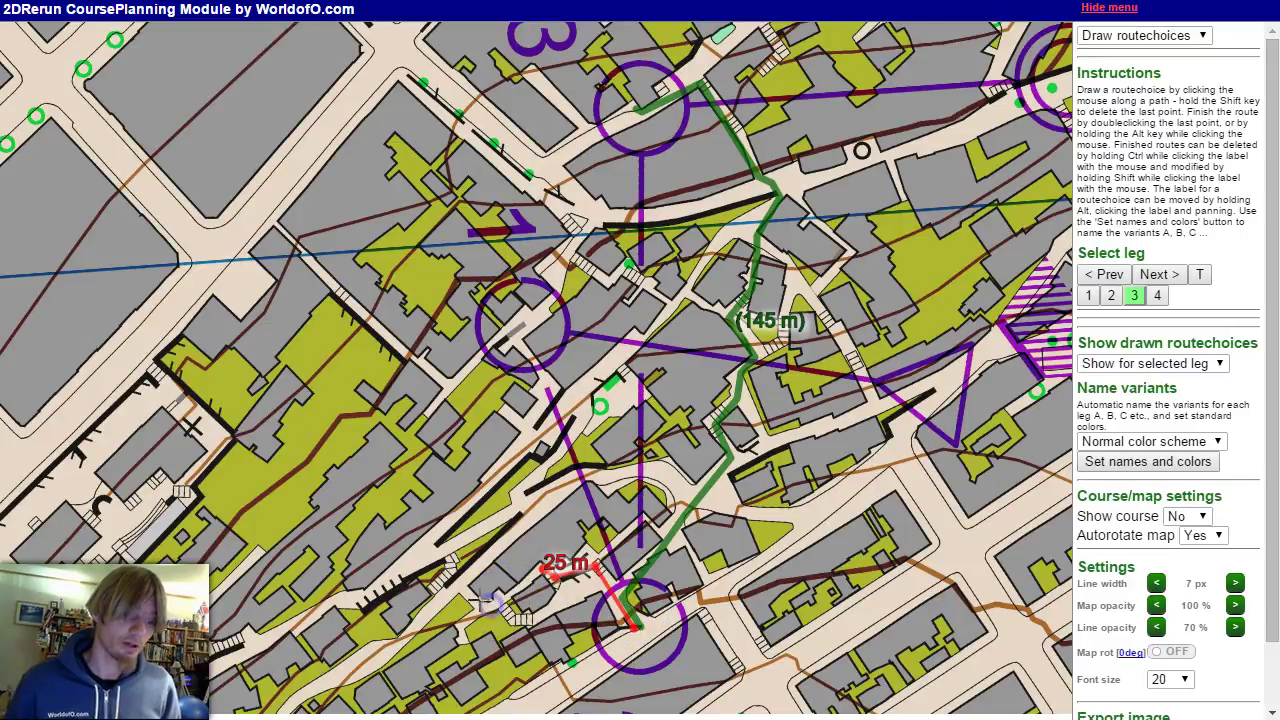
pyautogui.click(443, 595)
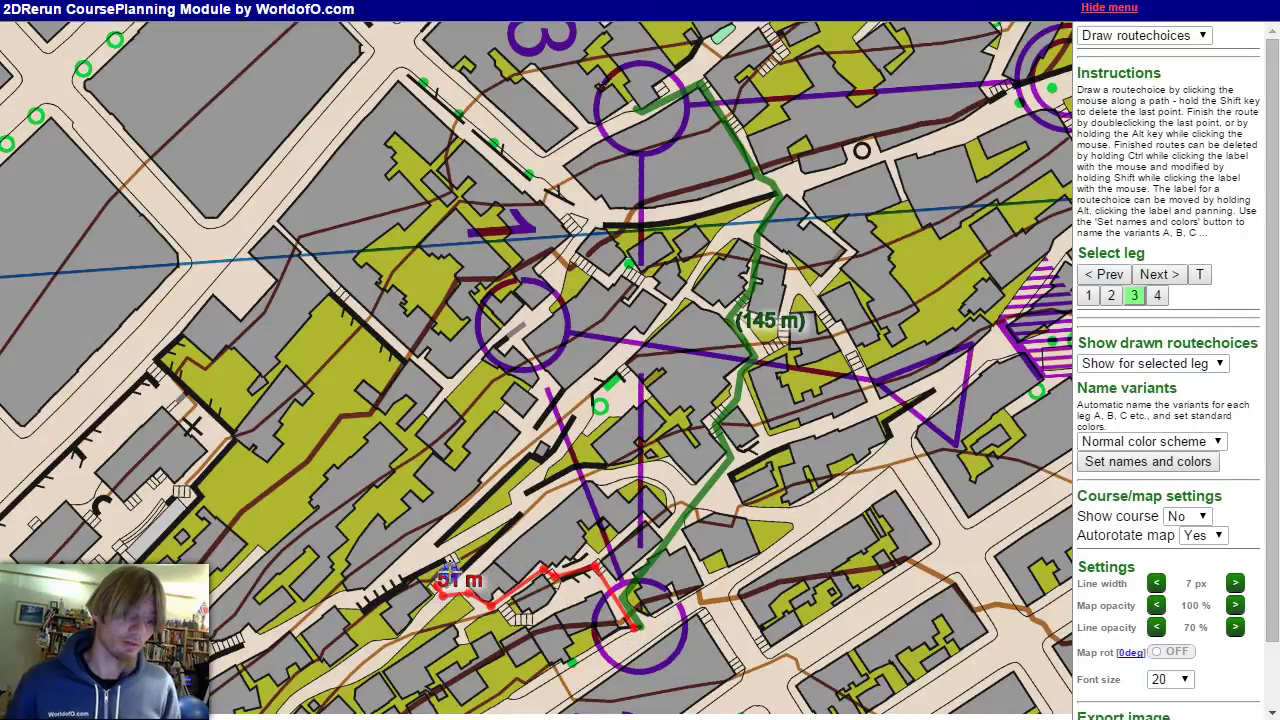
pyautogui.click(444, 560)
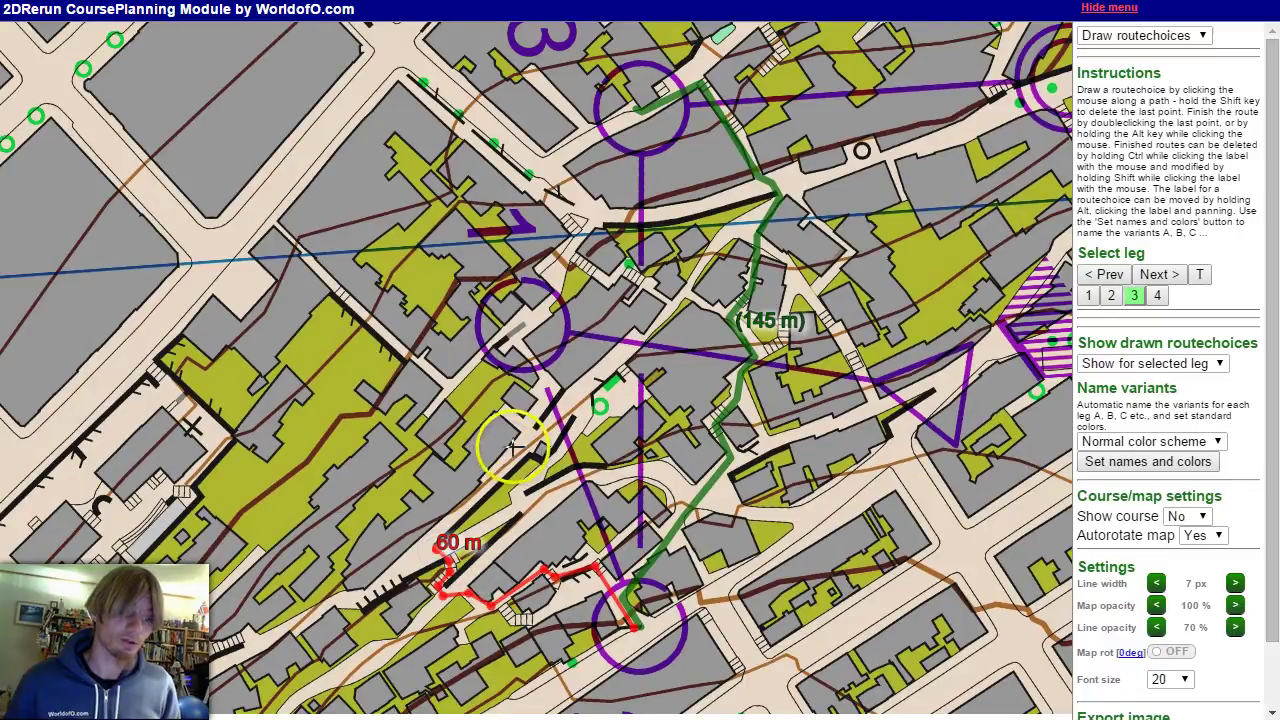
pyautogui.click(543, 398)
pyautogui.click(543, 398)
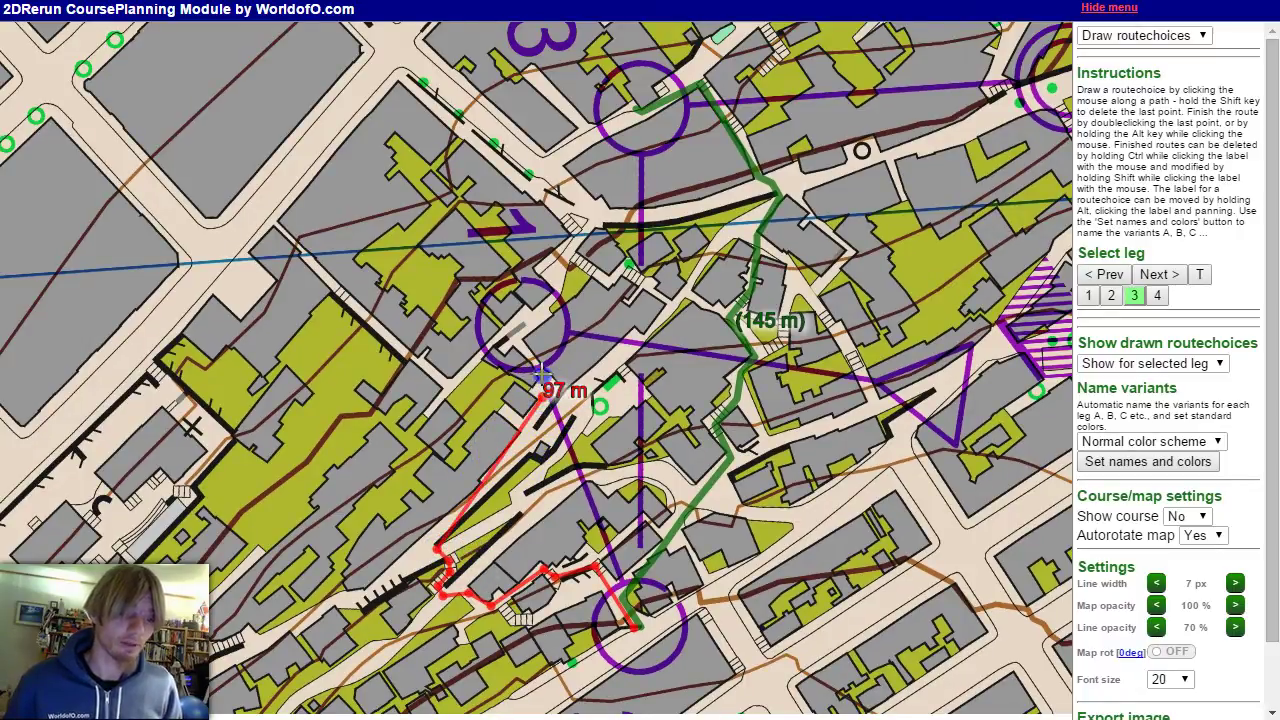
pyautogui.click(541, 370)
pyautogui.click(520, 342)
pyautogui.click(553, 290)
pyautogui.click(578, 230)
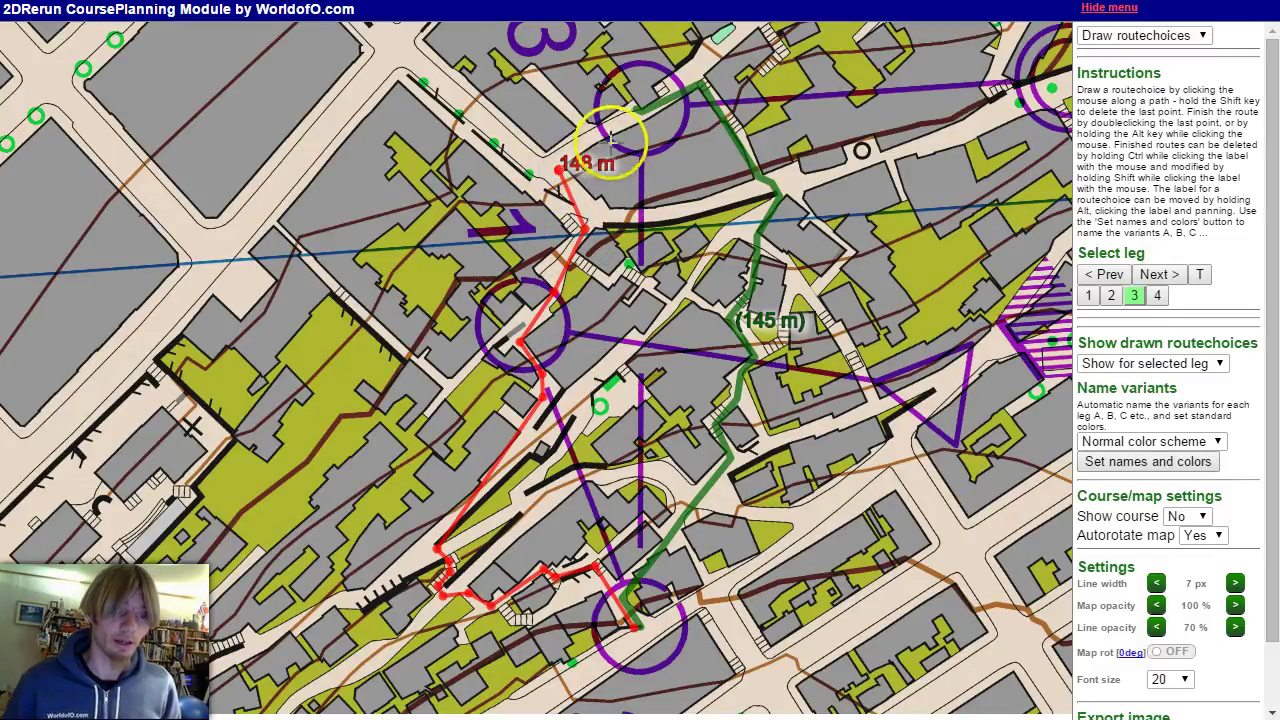
pyautogui.click(637, 108)
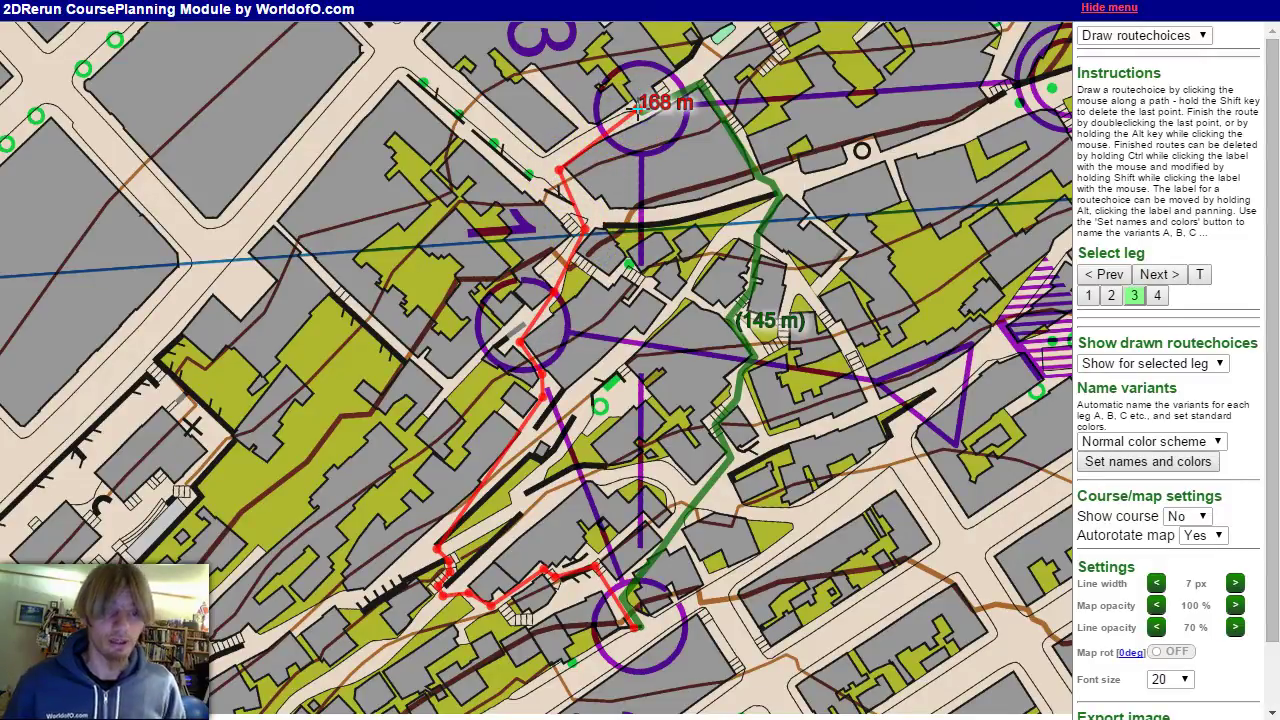
pyautogui.doubleClick(637, 108)
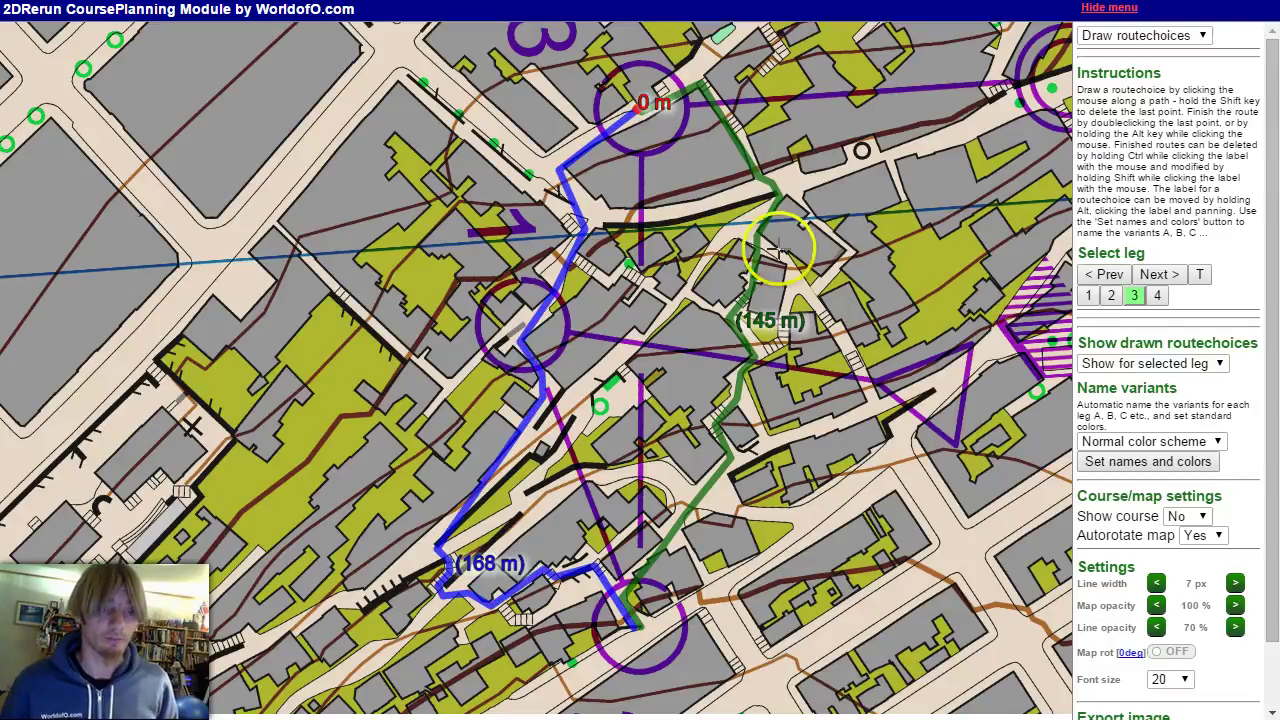
pyautogui.keyDown('shift'); pyautogui.click(712, 228); pyautogui.keyUp('shift')
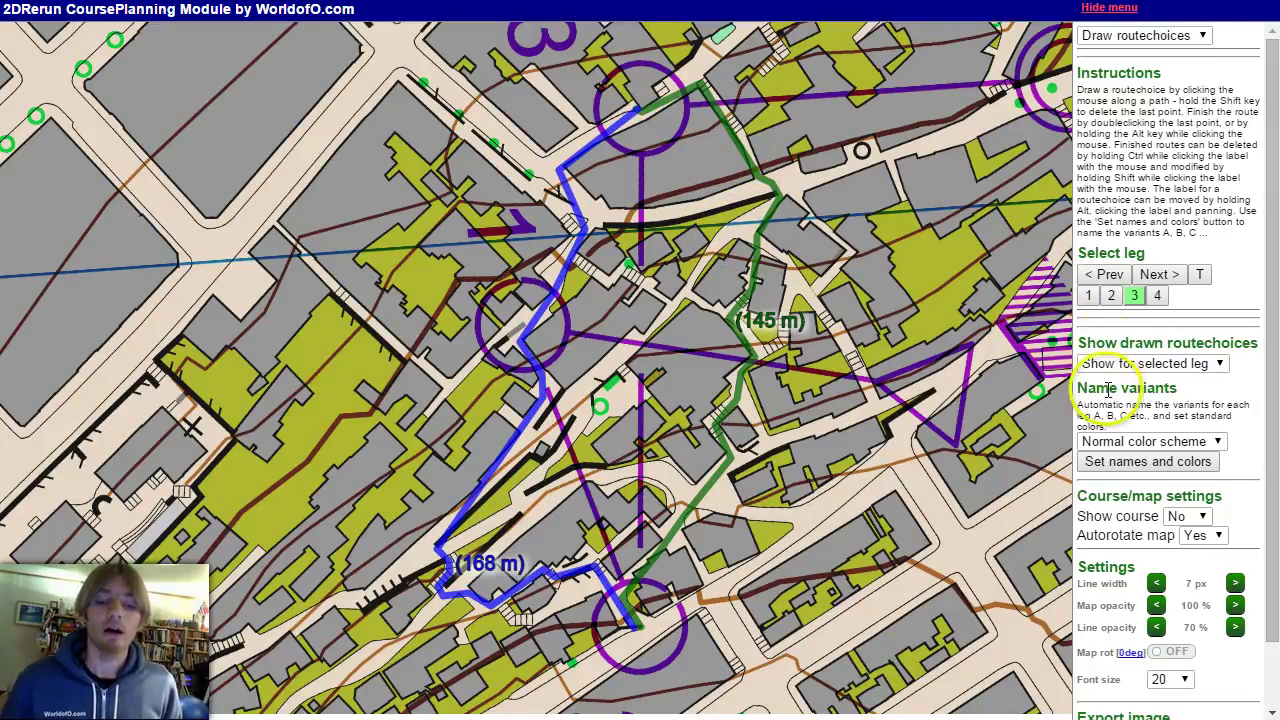
# Step: Label leg 3's routes A (145 m) and B (168 m) in standard colours and review legs 1–3
pyautogui.click(1148, 468)
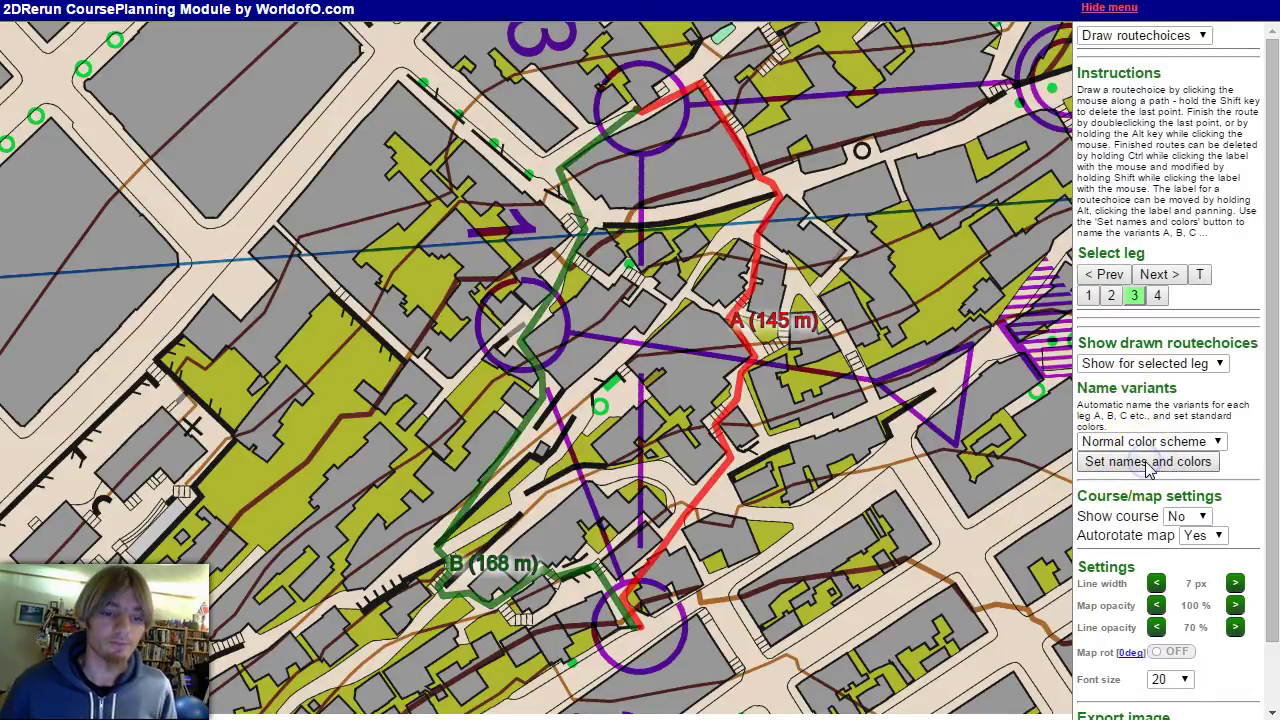
pyautogui.click(1088, 296)
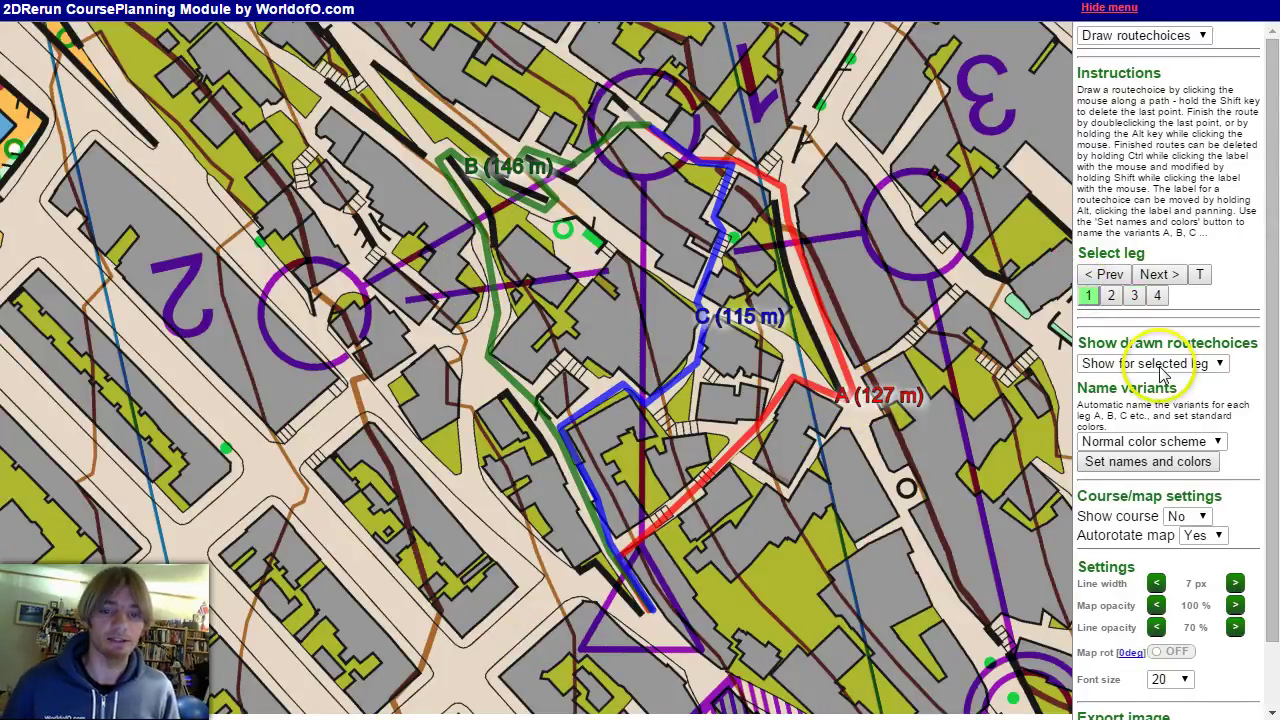
pyautogui.click(1114, 298)
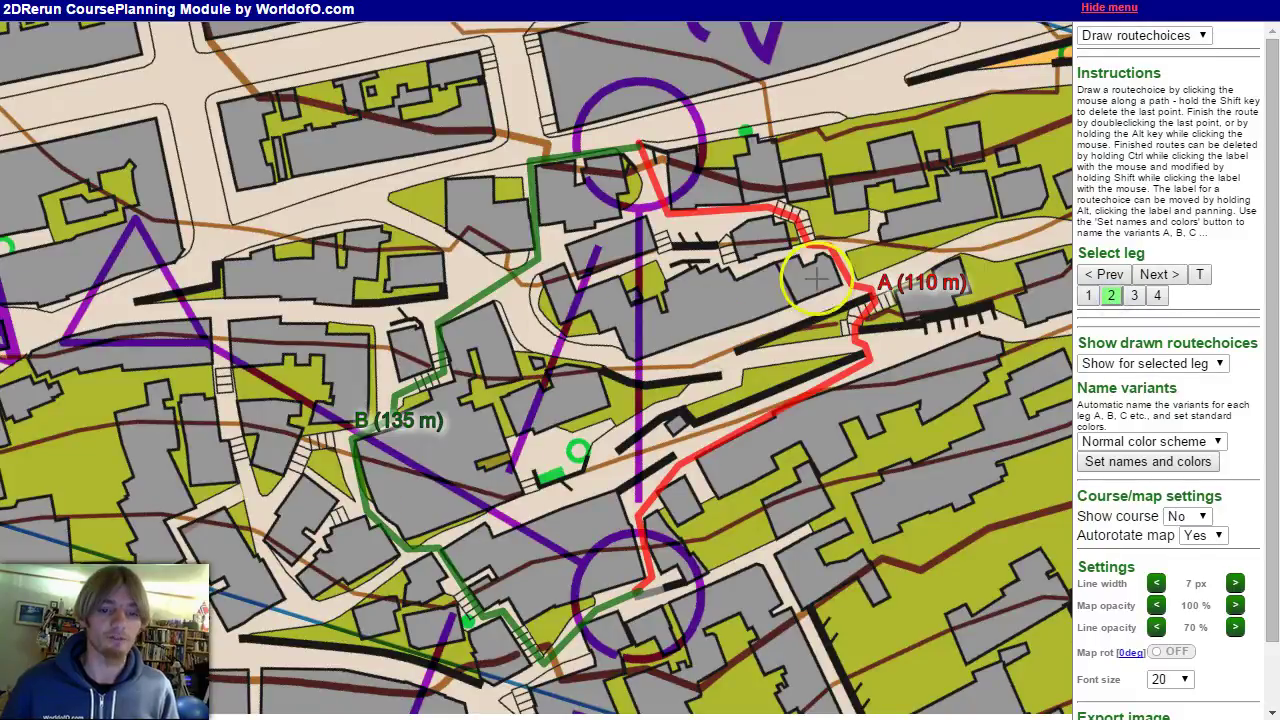
pyautogui.click(1136, 296)
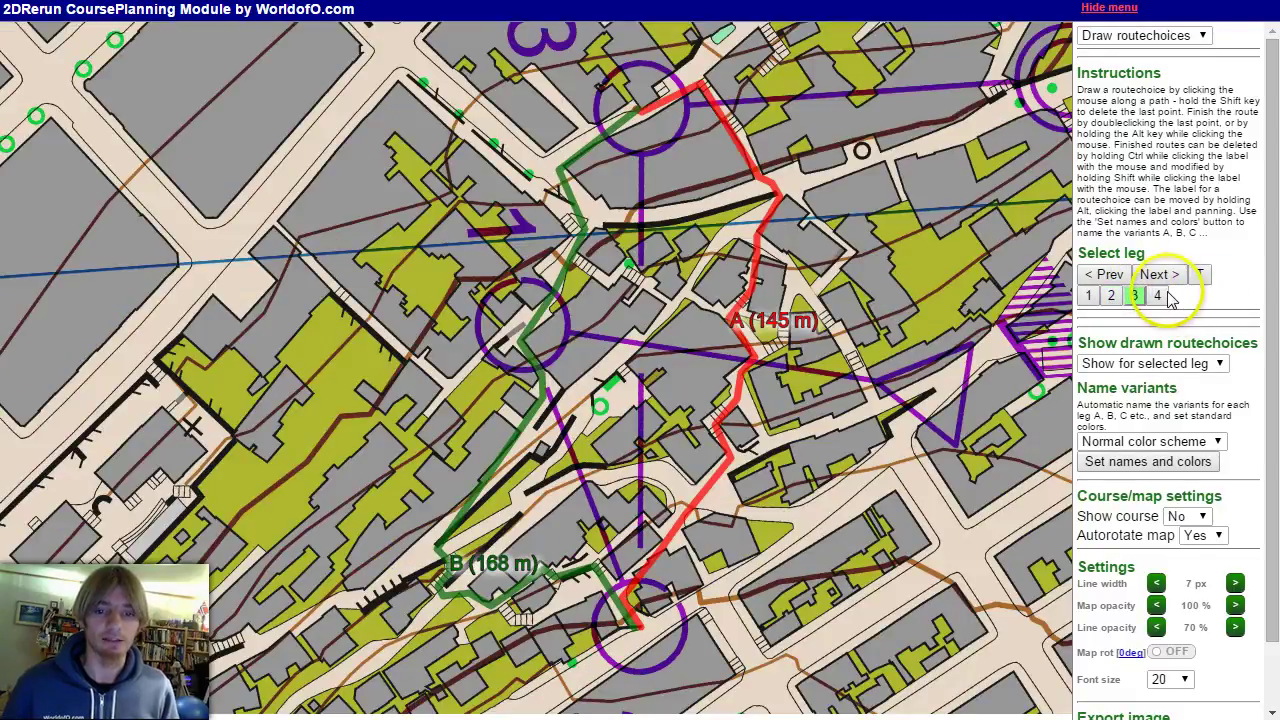
# Step: Draw a 100 m route choice on leg 4, north along the street to the control
pyautogui.click(1158, 296)
pyautogui.click(640, 612)
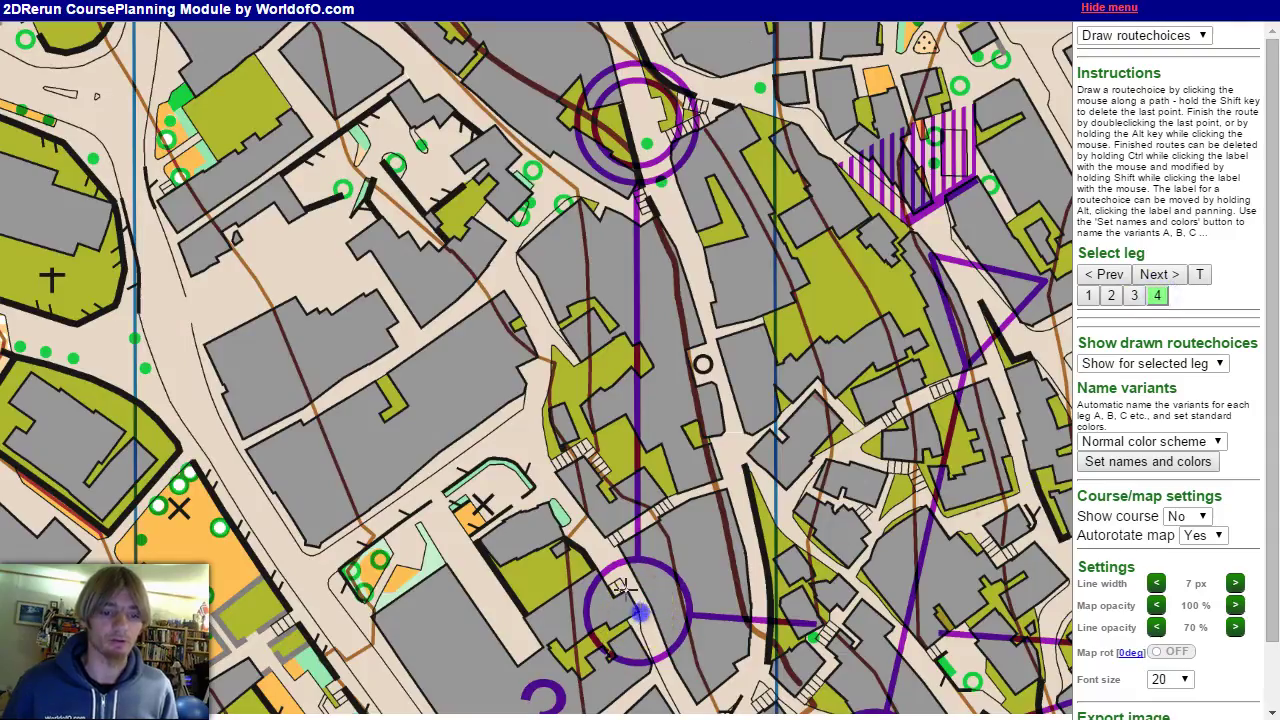
pyautogui.click(612, 551)
pyautogui.click(729, 482)
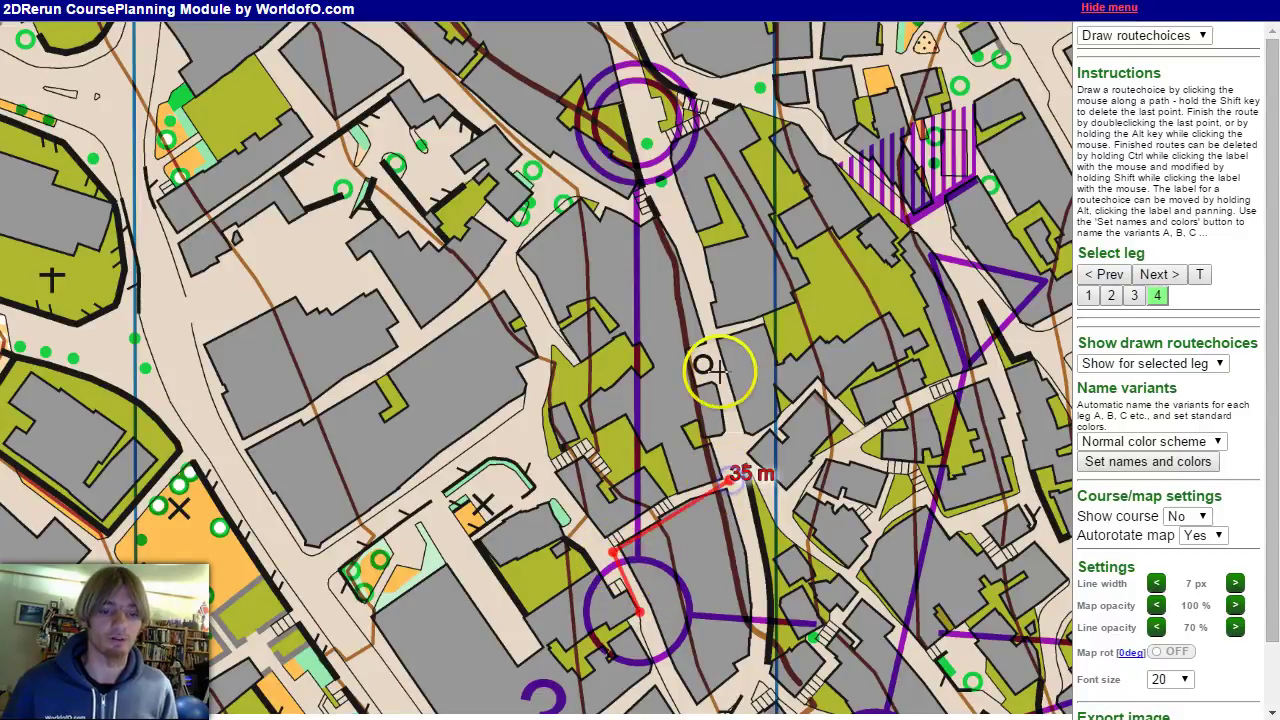
pyautogui.click(720, 372)
pyautogui.doubleClick(648, 148)
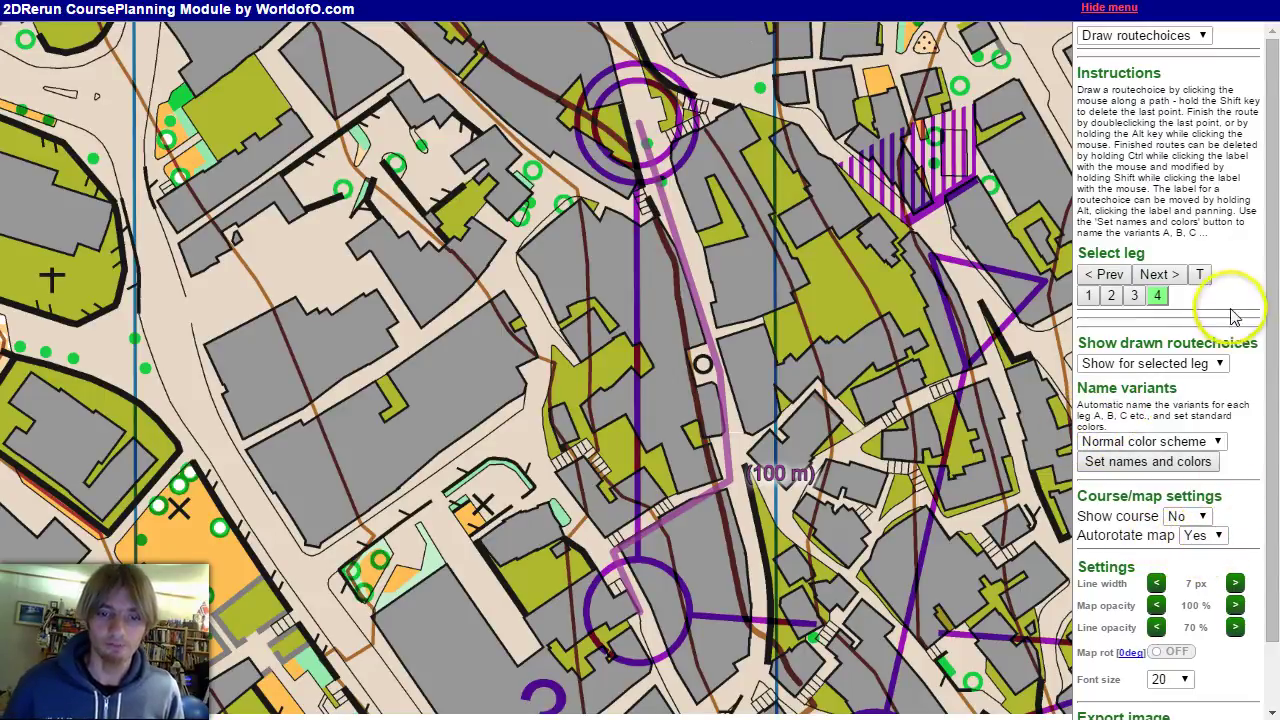
# Step: Label leg 4's route A in red, thicken the route lines and set map opacity to 70 %
pyautogui.click(1145, 463)
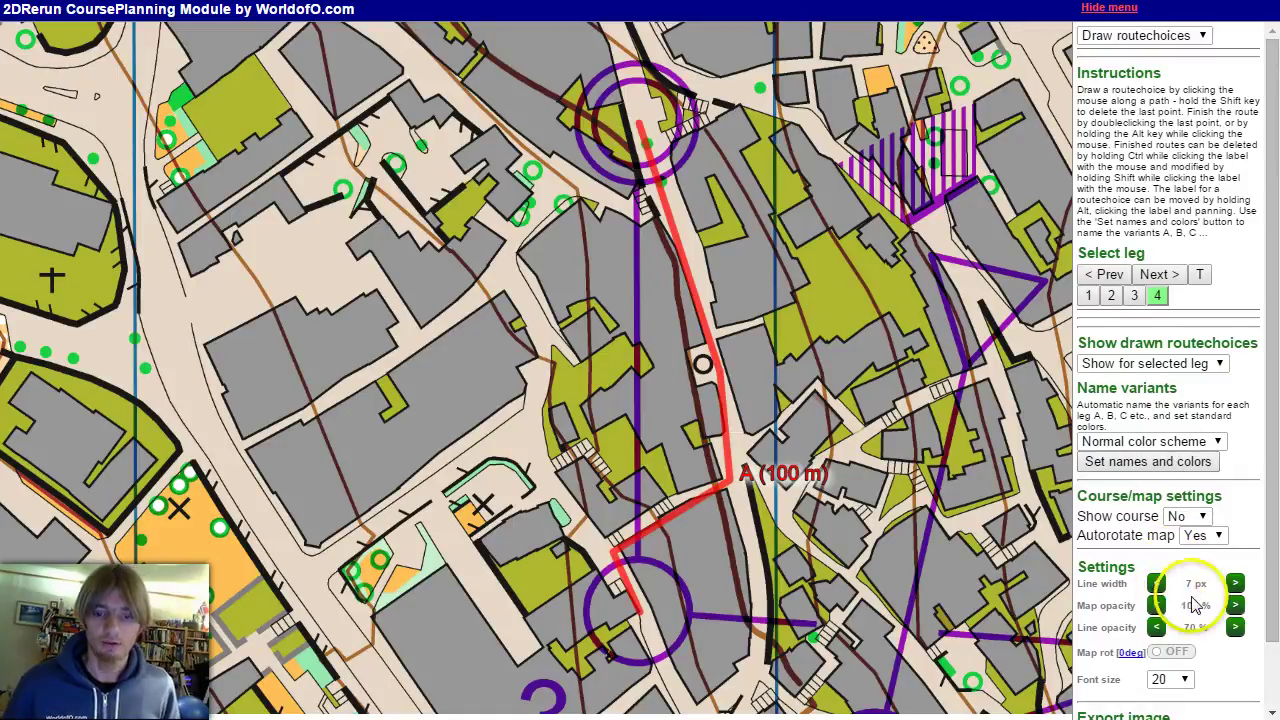
pyautogui.click(1235, 586)
pyautogui.click(1235, 586)
pyautogui.click(1235, 586)
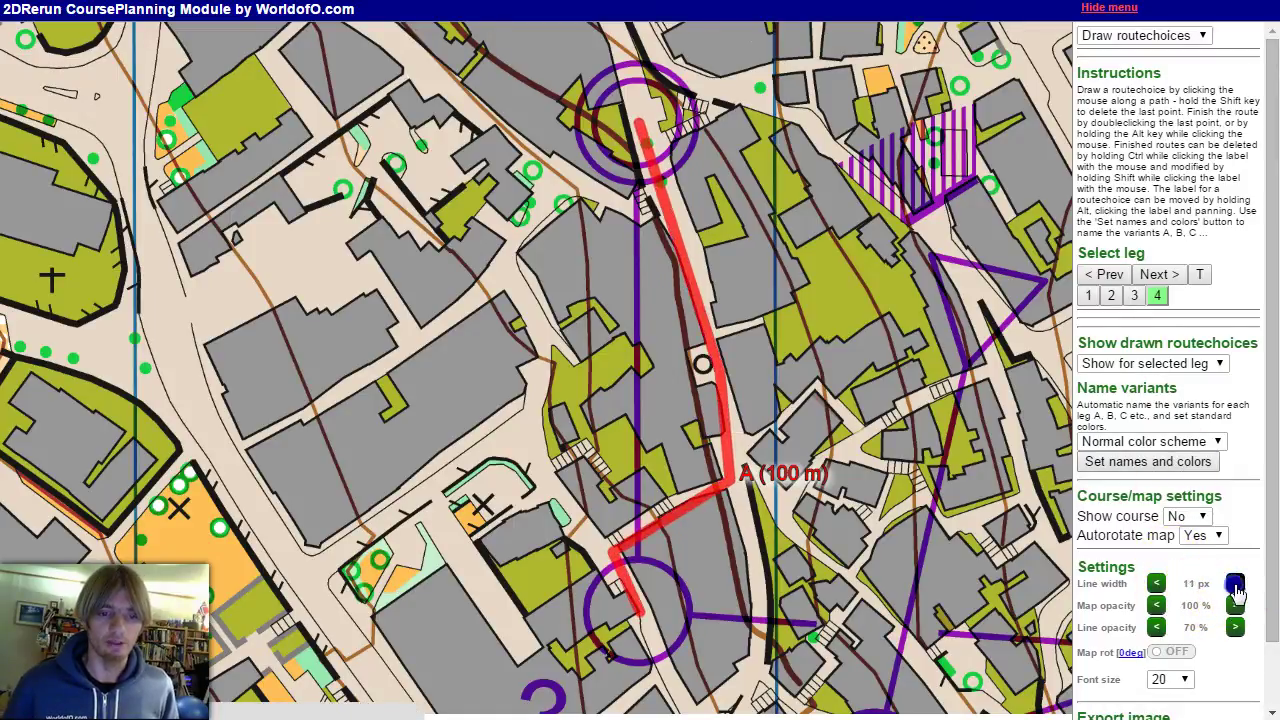
pyautogui.click(1157, 606)
pyautogui.click(1157, 606)
pyautogui.click(1157, 606)
pyautogui.click(1158, 606)
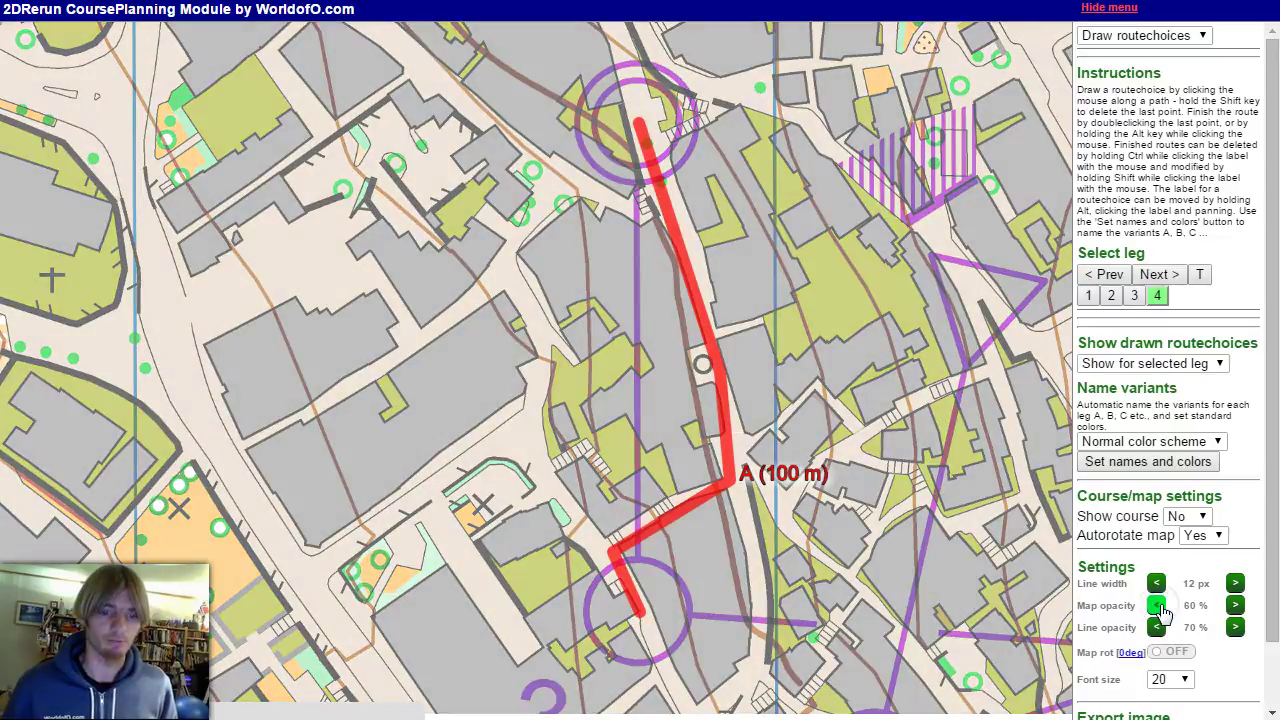
pyautogui.click(1235, 606)
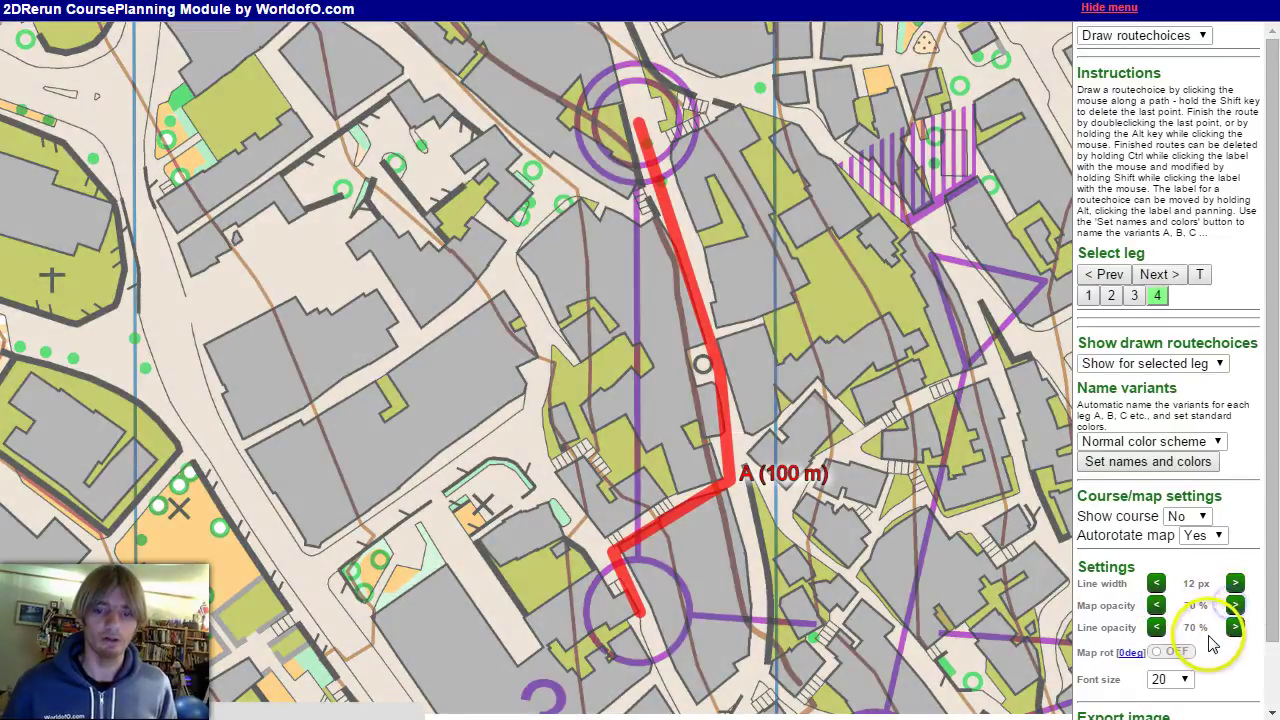
# Step: Set route line opacity to 60 % and label font size to 28, then show leg 1
pyautogui.click(1157, 628)
pyautogui.click(1170, 679)
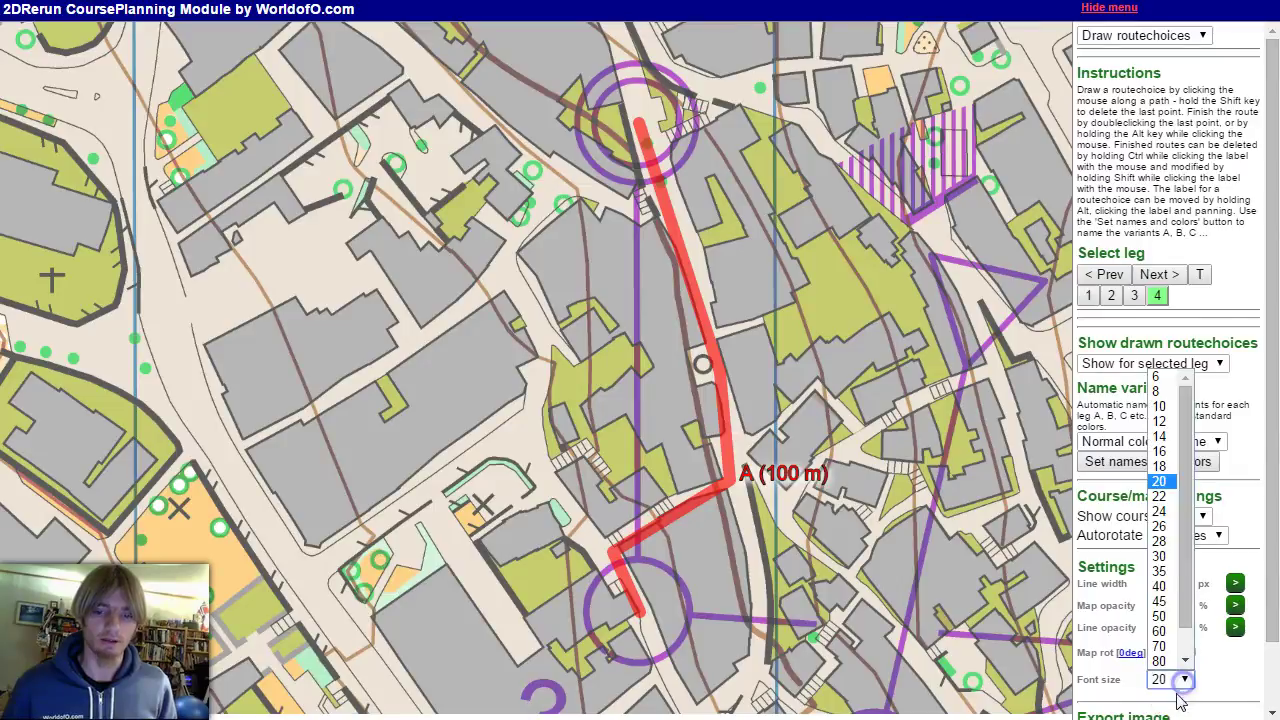
pyautogui.click(1166, 542)
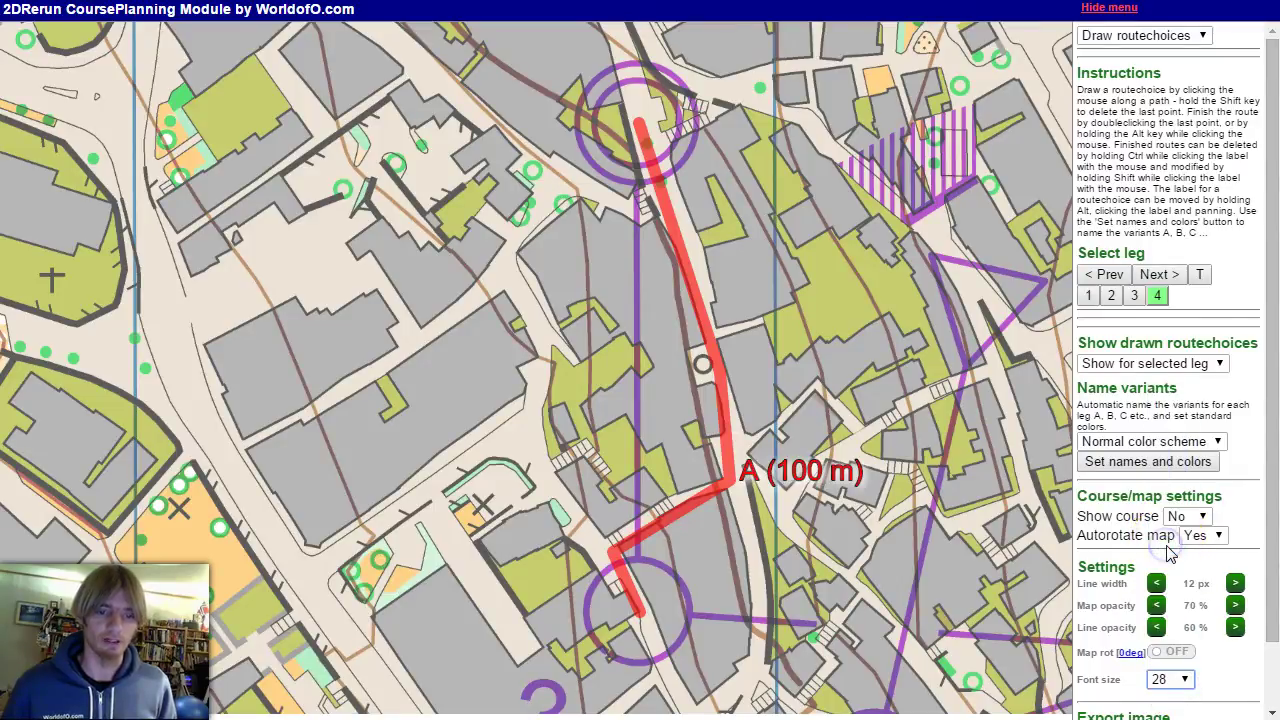
pyautogui.click(978, 476)
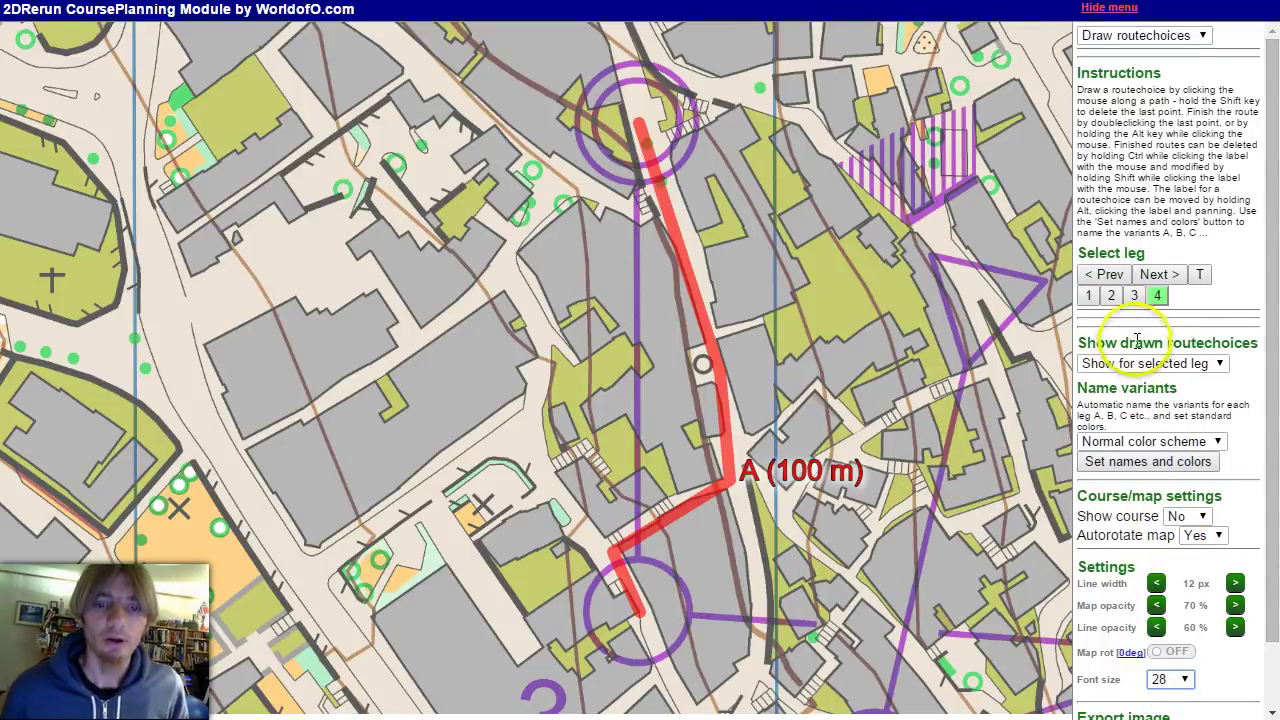
pyautogui.click(1088, 296)
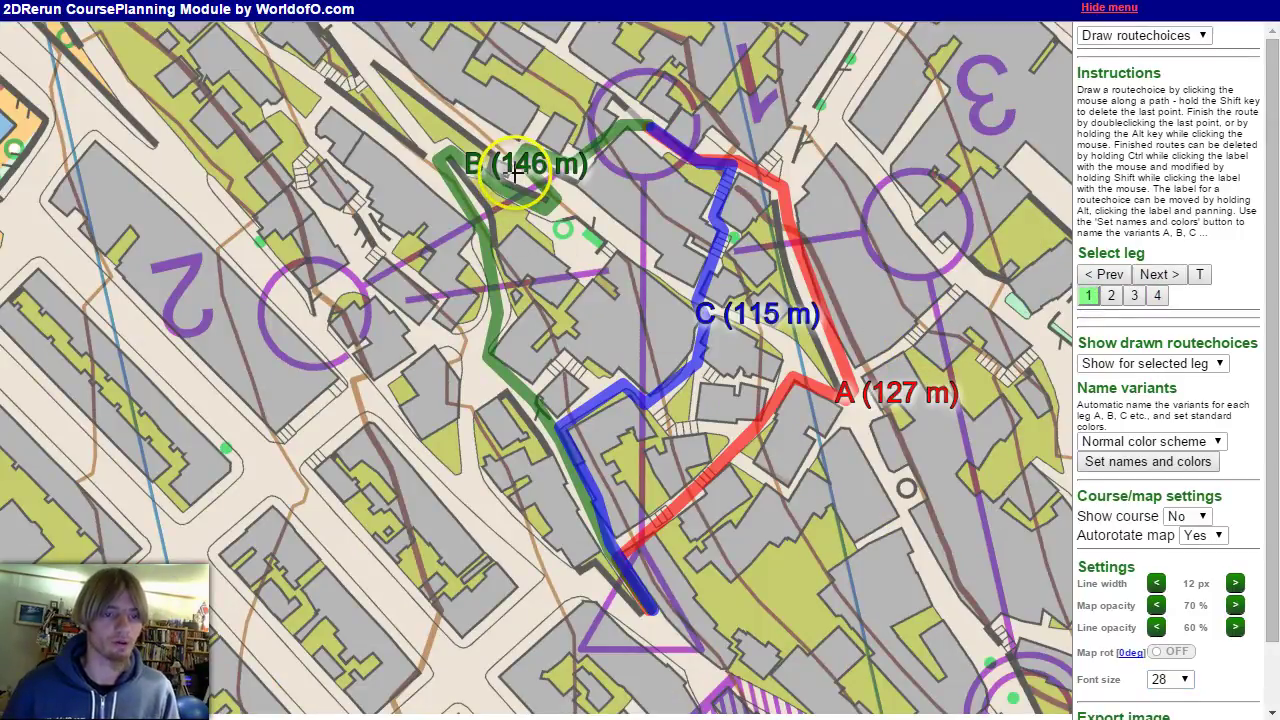
# Step: Move leg 1's labels A (127 m), B (146 m) and C (115 m) beside their routes
pyautogui.moveTo(510, 177); pyautogui.dragTo(499, 313)
pyautogui.moveTo(768, 313); pyautogui.dragTo(719, 343)
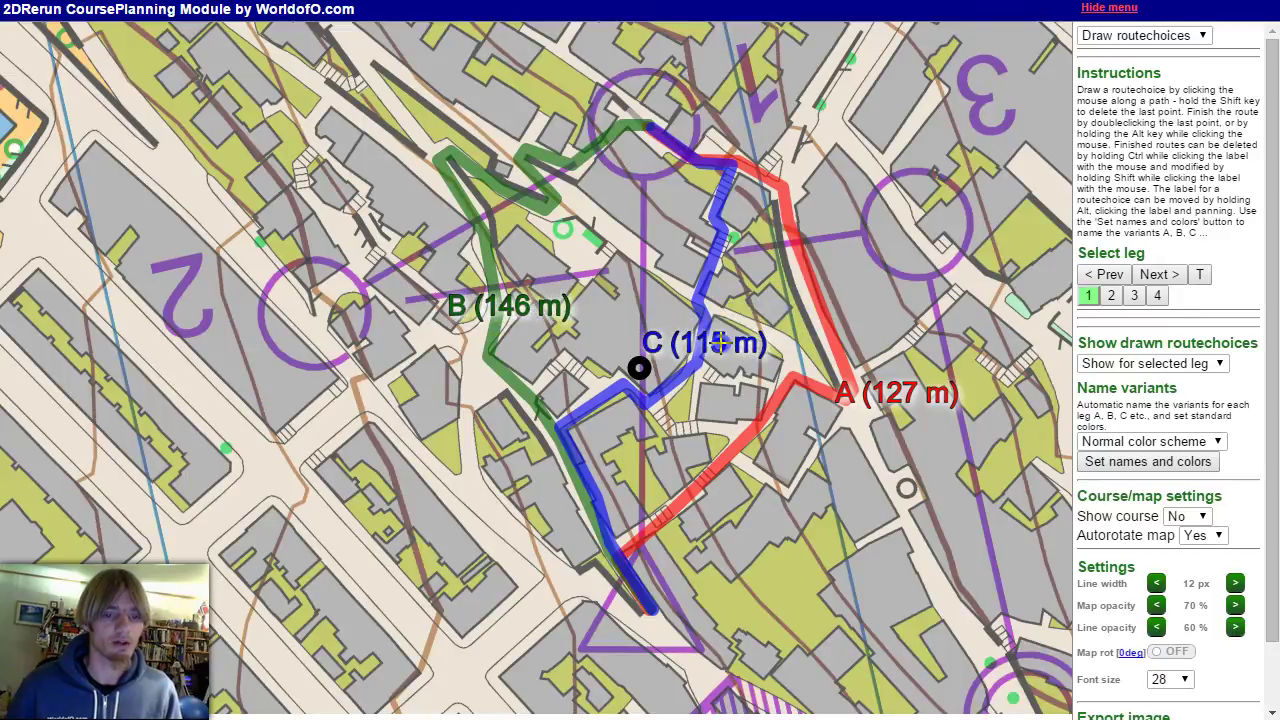
pyautogui.moveTo(895, 395); pyautogui.dragTo(788, 449)
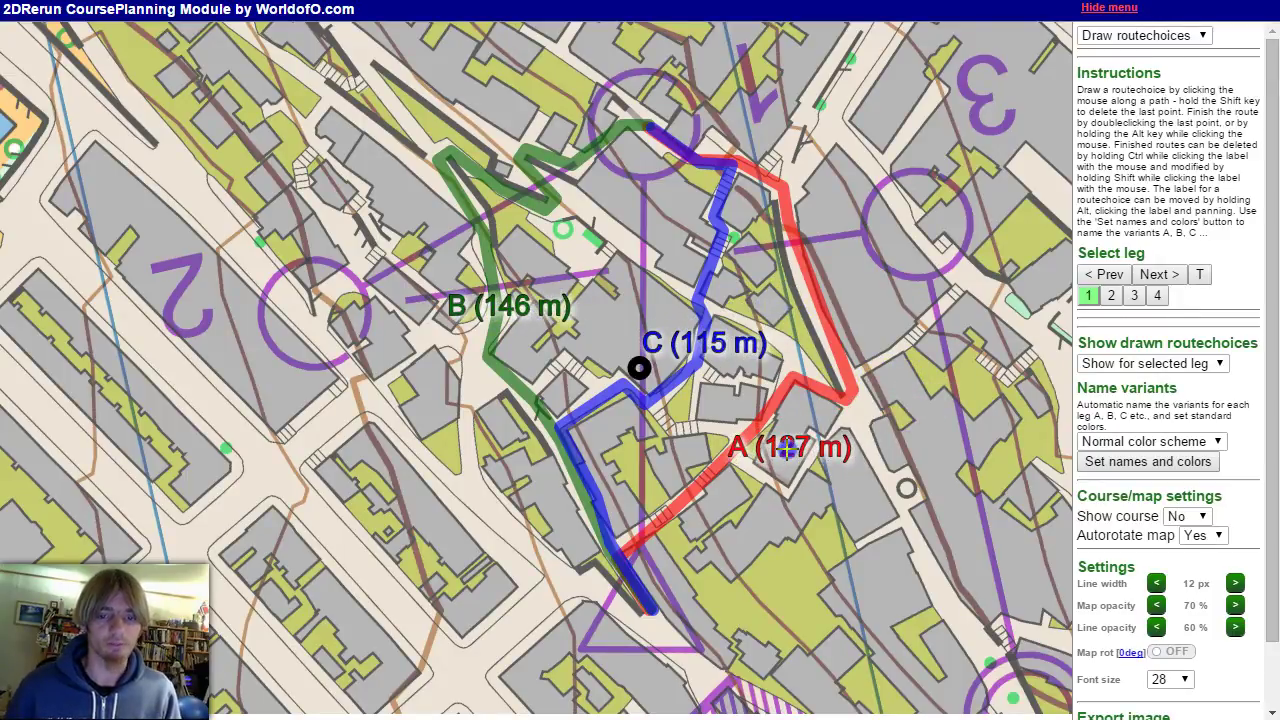
# Step: On leg 2, move the A (110 m) and B (135 m) labels off their routes
pyautogui.click(1159, 274)
pyautogui.moveTo(916, 288); pyautogui.dragTo(743, 435)
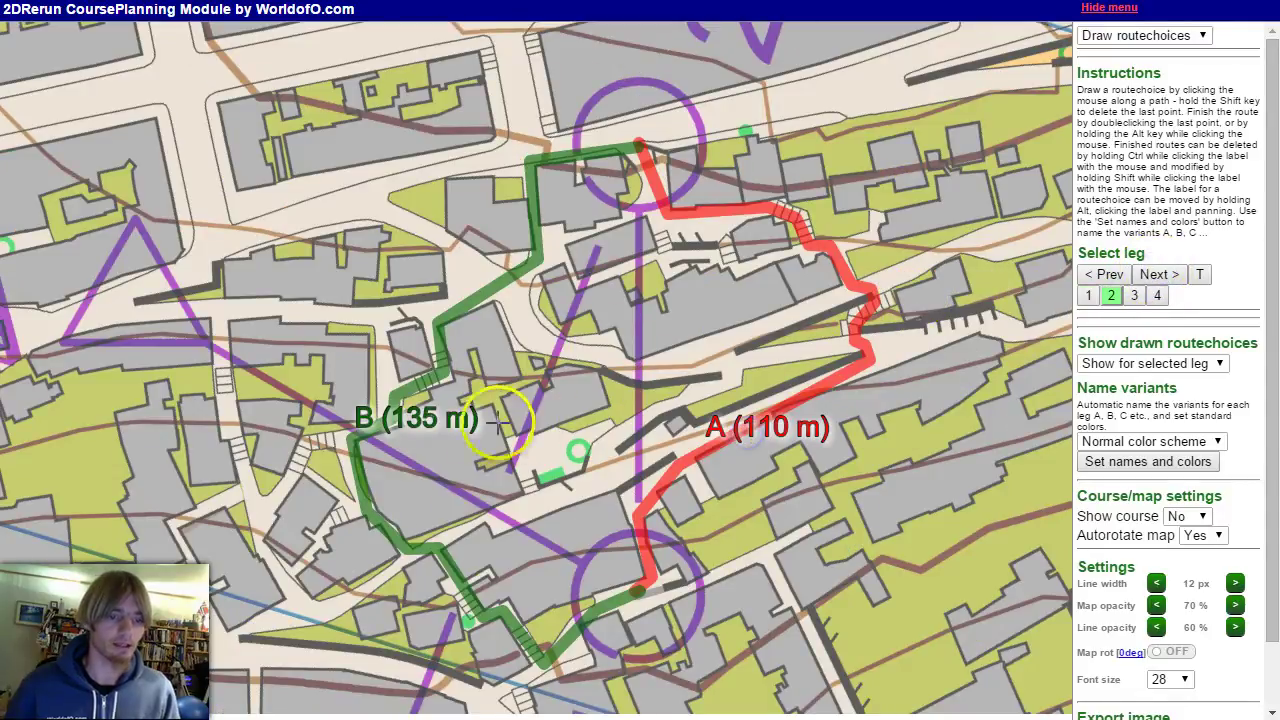
pyautogui.moveTo(416, 418); pyautogui.dragTo(404, 500)
# Step: Review legs 3 and 4, then return to leg 1
pyautogui.click(1134, 295)
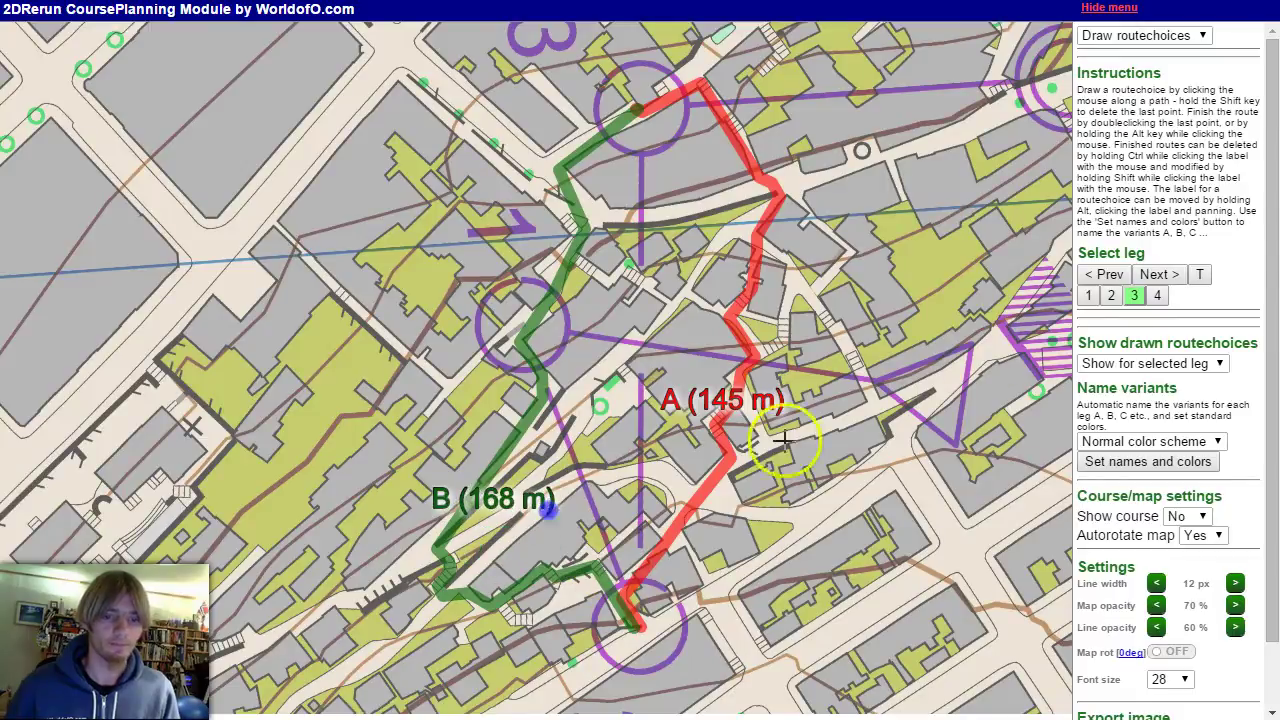
pyautogui.click(1157, 295)
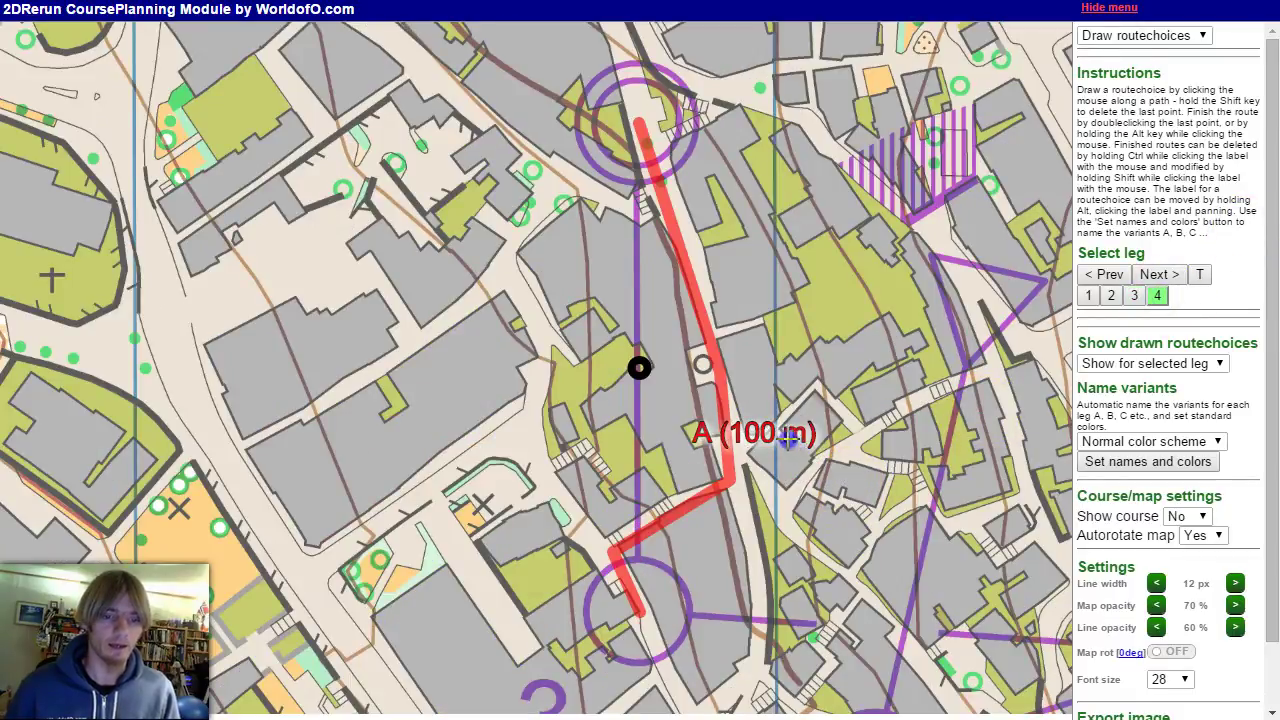
pyautogui.click(1088, 295)
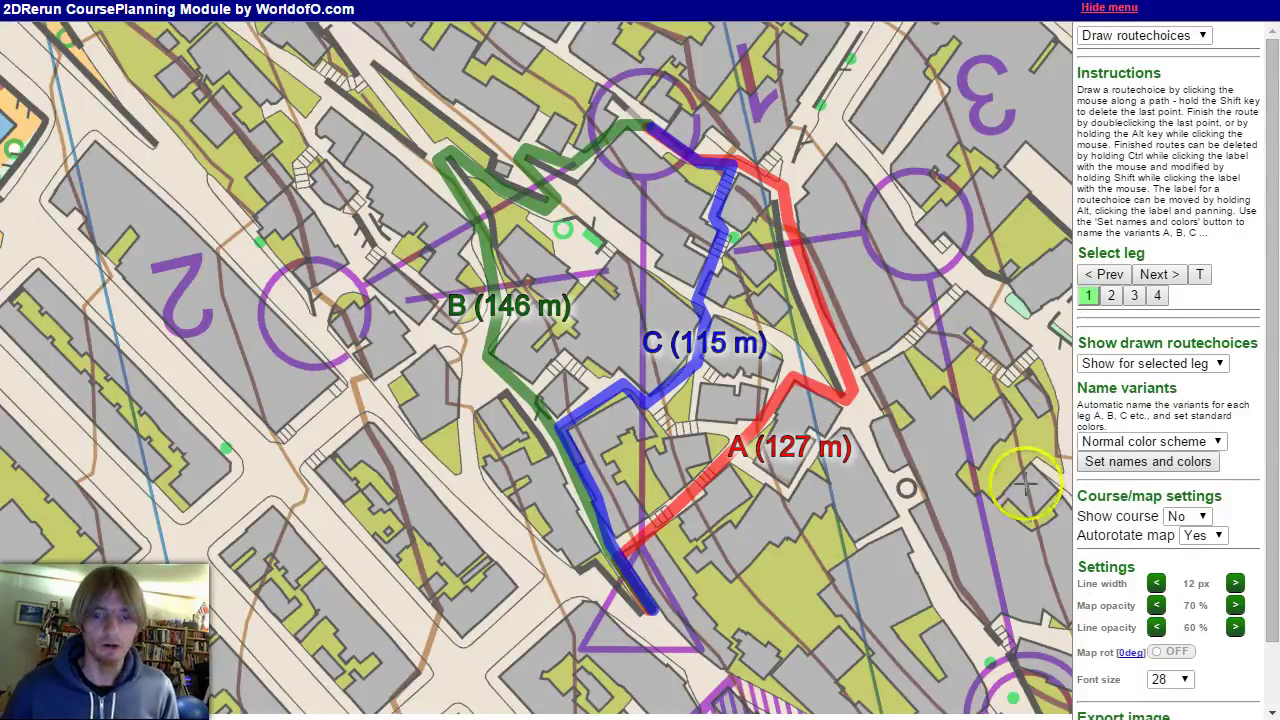
pyautogui.moveTo(1277, 365); pyautogui.dragTo(1268, 426)
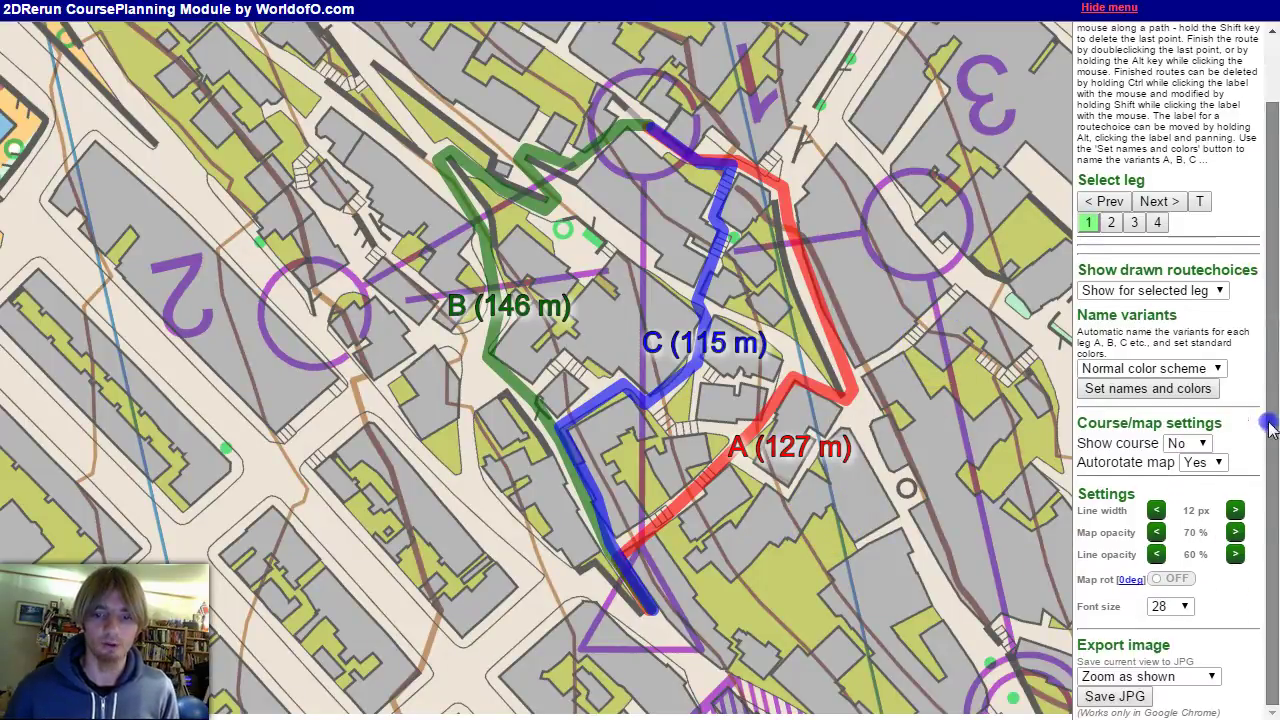
# Step: Export the leg 1 and leg 2 map views as JPG images
pyautogui.click(1116, 697)
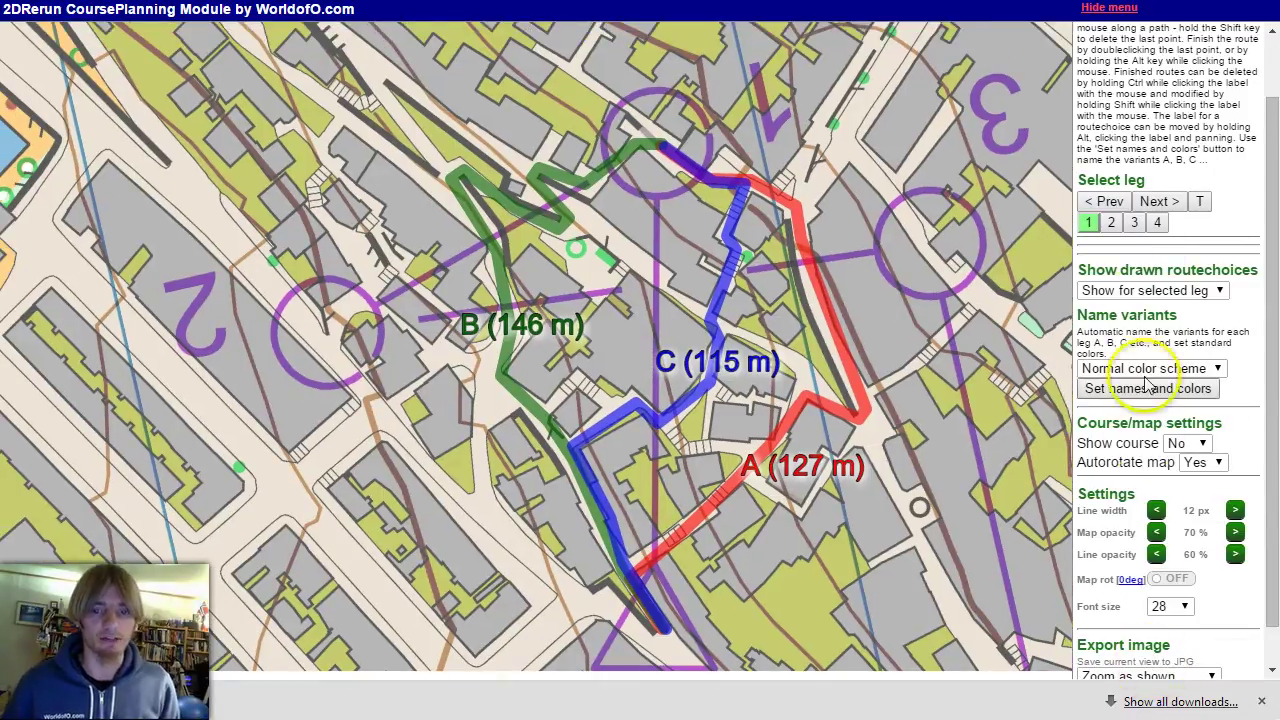
pyautogui.click(1110, 223)
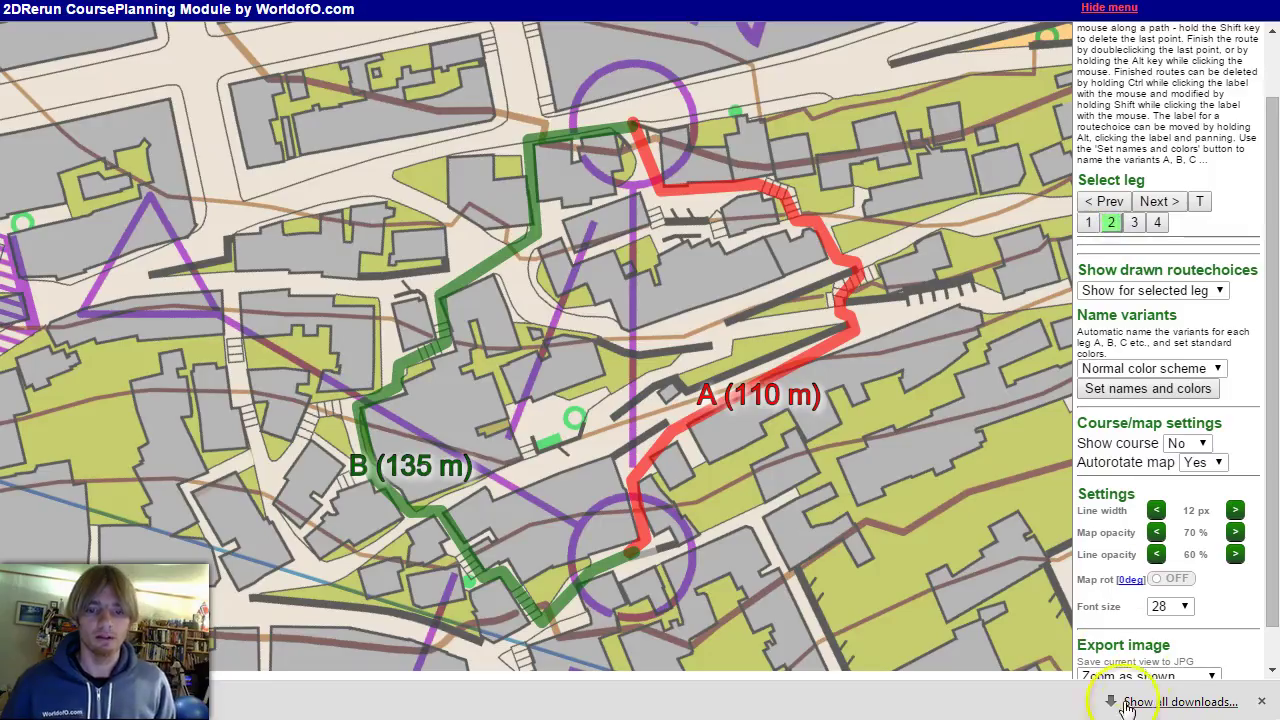
pyautogui.scroll(-1, 1215, 630)
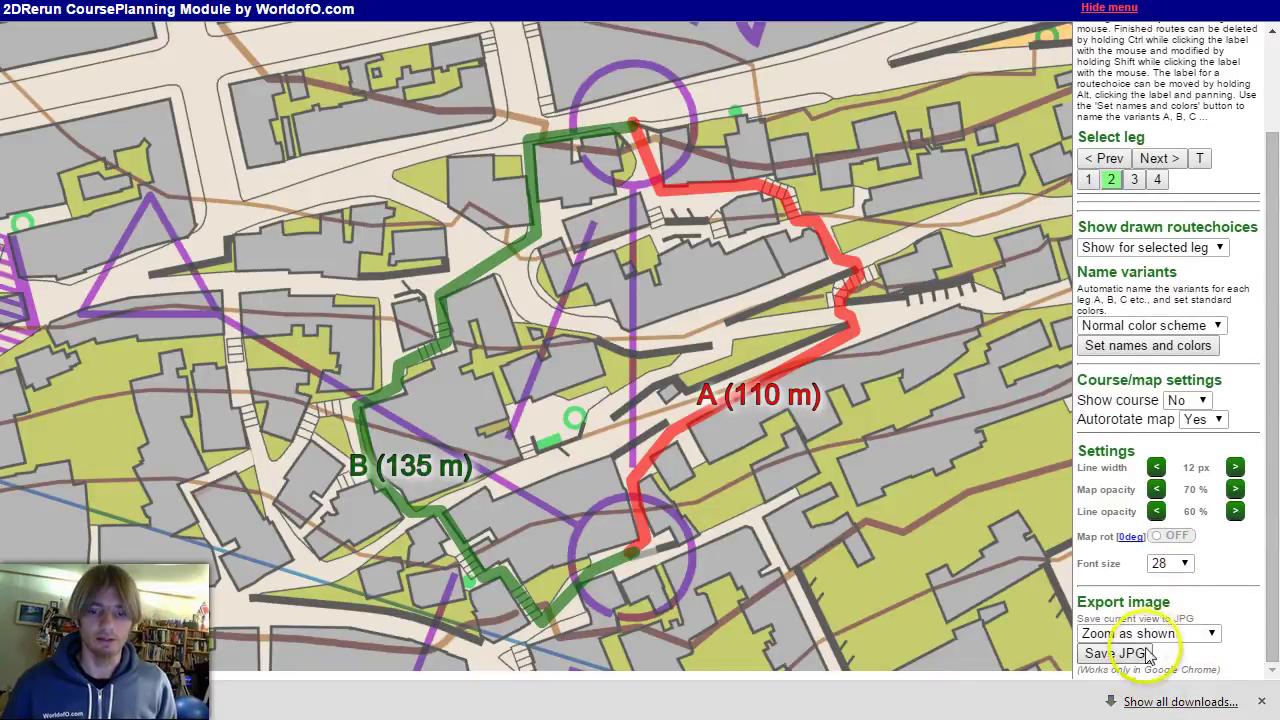
pyautogui.click(1115, 653)
# Step: Export legs 3 and 4 as JPGs and close Chrome's downloads bar
pyautogui.click(1134, 180)
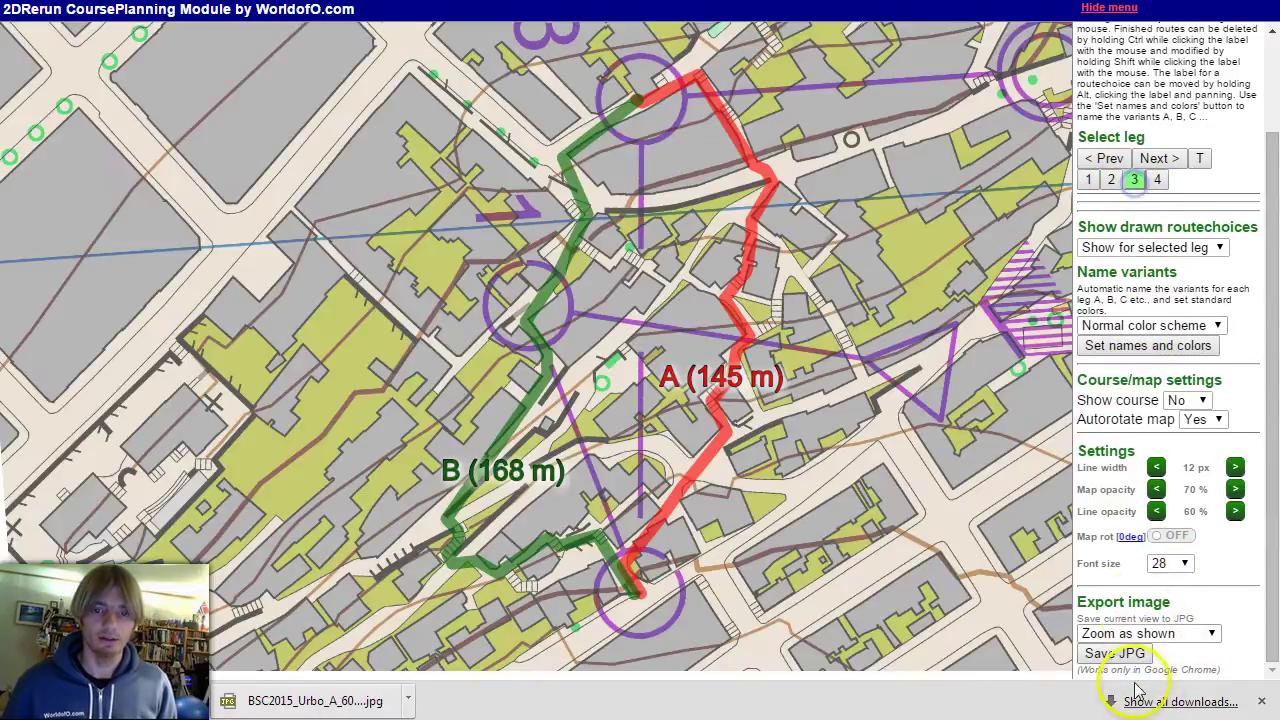
pyautogui.click(1115, 653)
pyautogui.click(1157, 182)
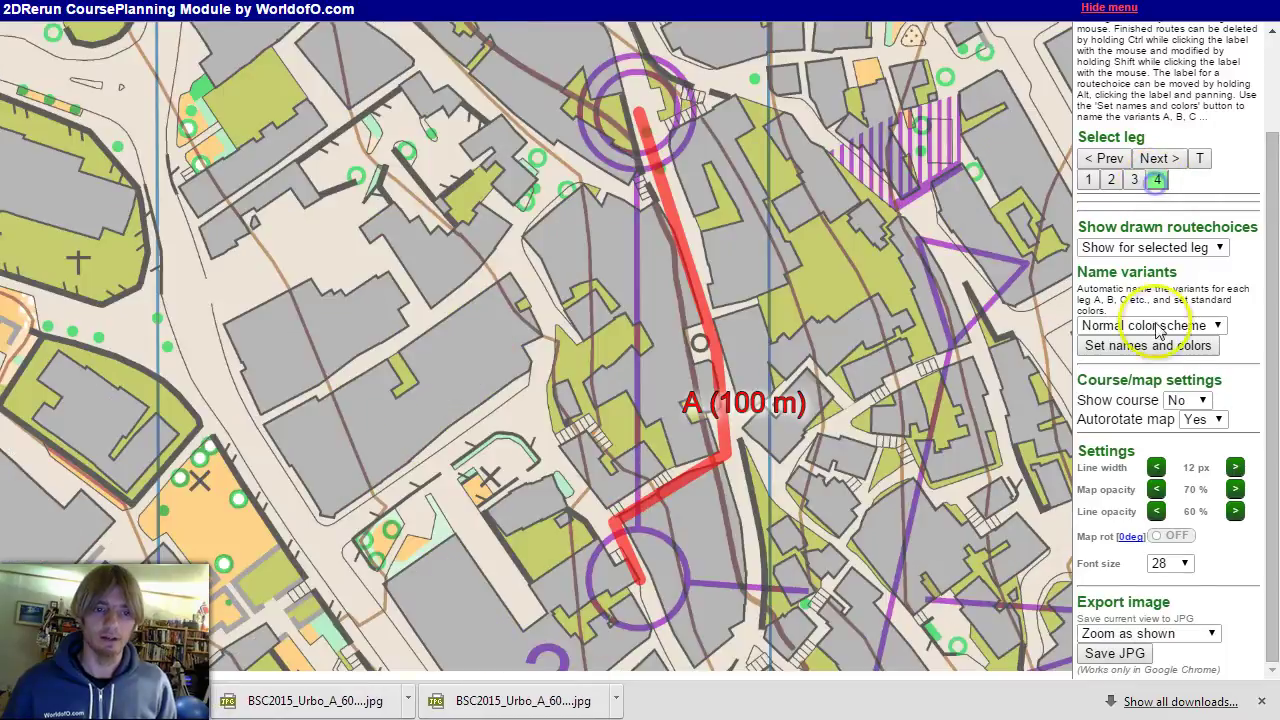
pyautogui.click(1133, 655)
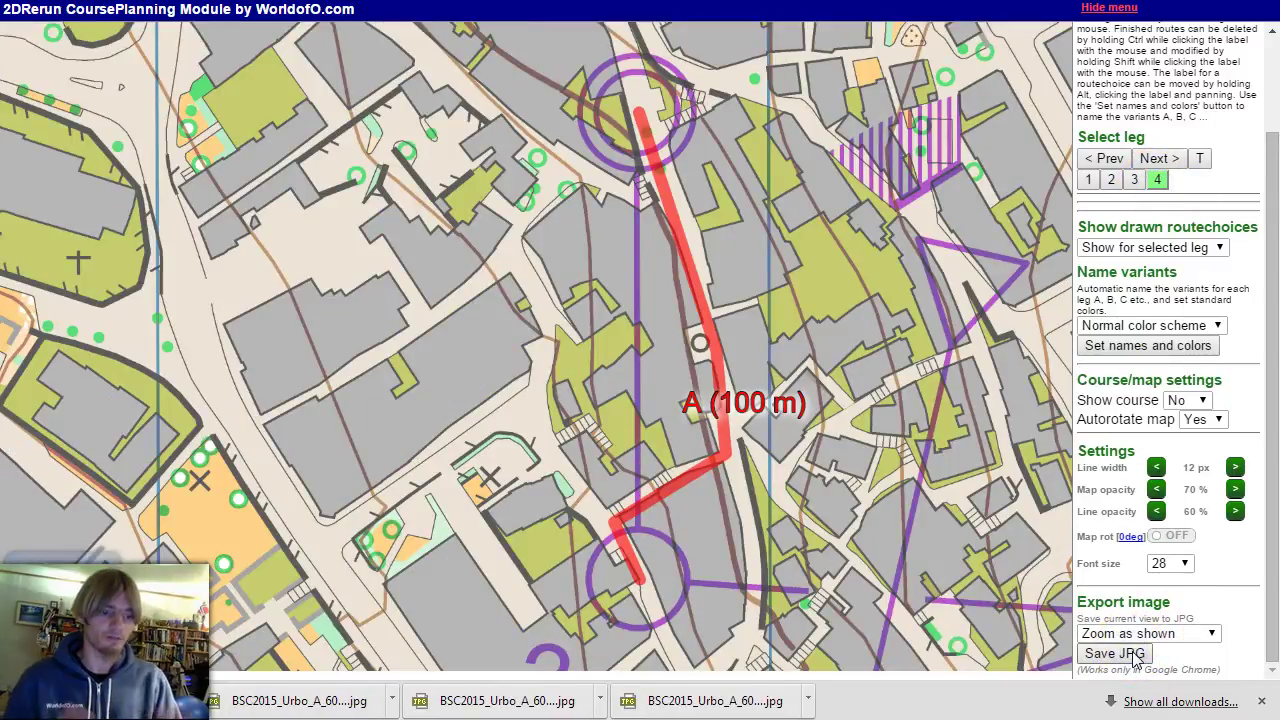
pyautogui.click(1262, 701)
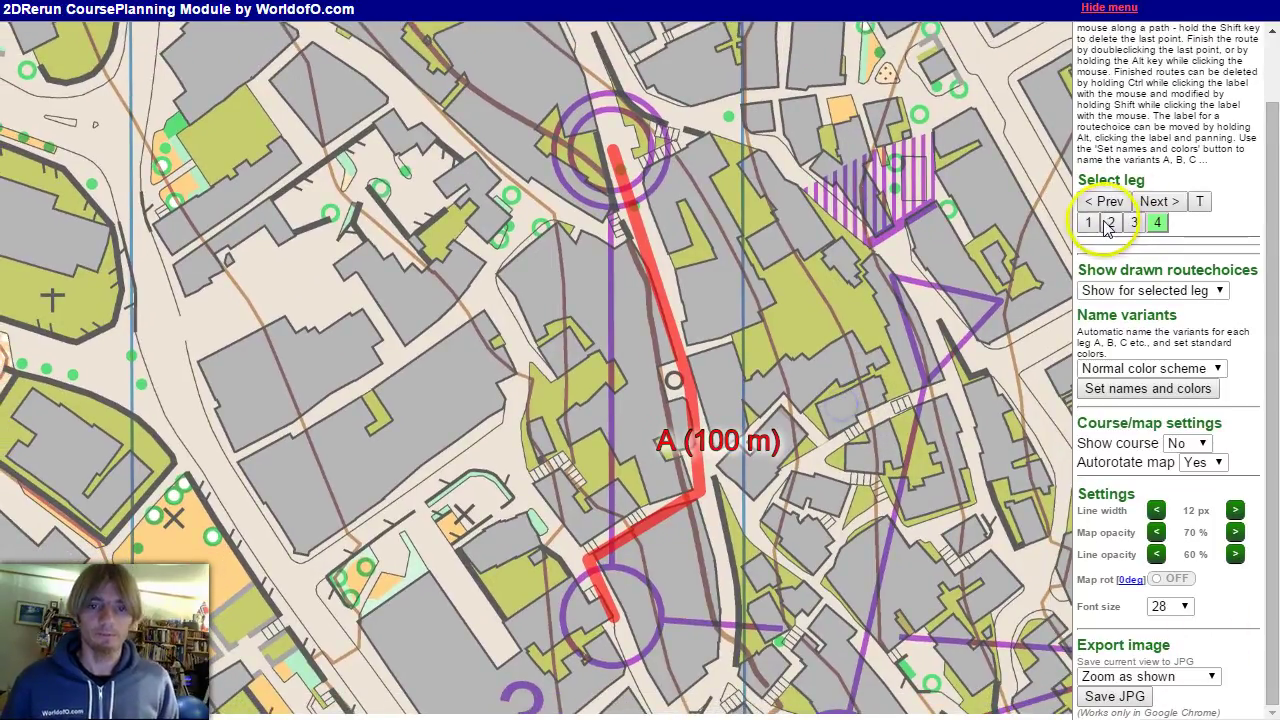
# Step: Show leg 2 with Show course set to Yes, displaying the red control circles and lines
pyautogui.click(1088, 222)
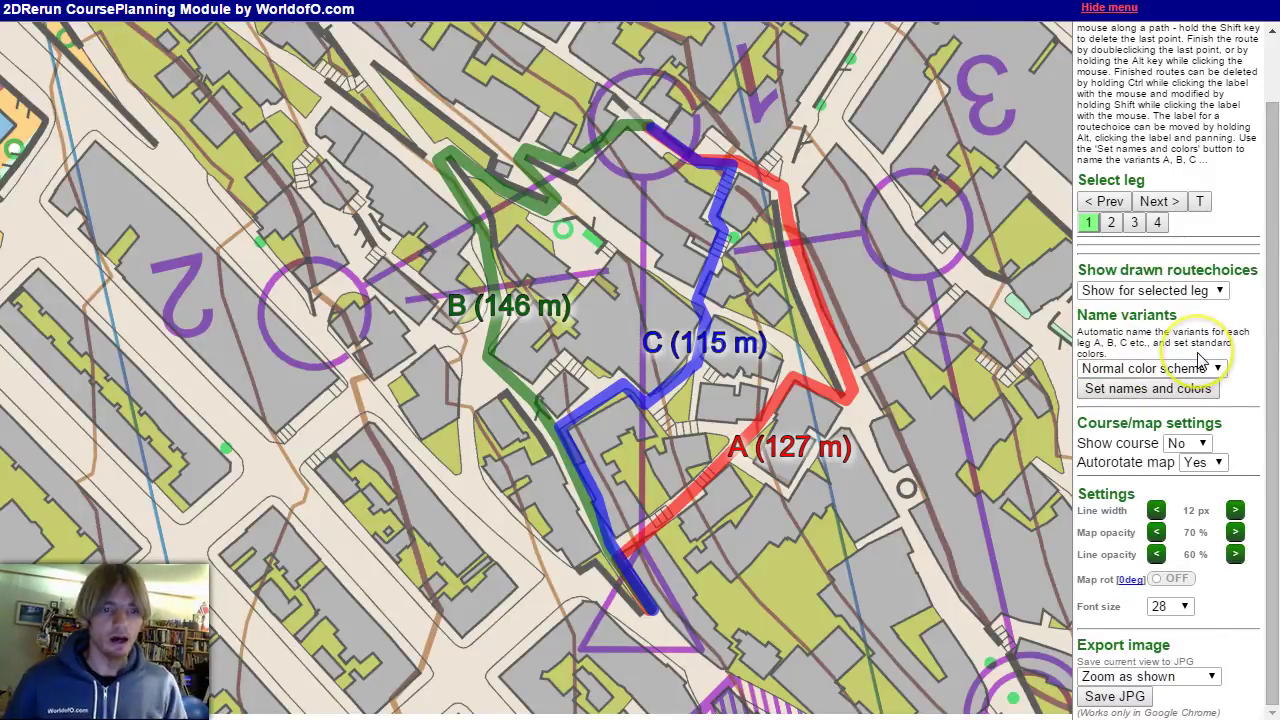
pyautogui.click(1112, 222)
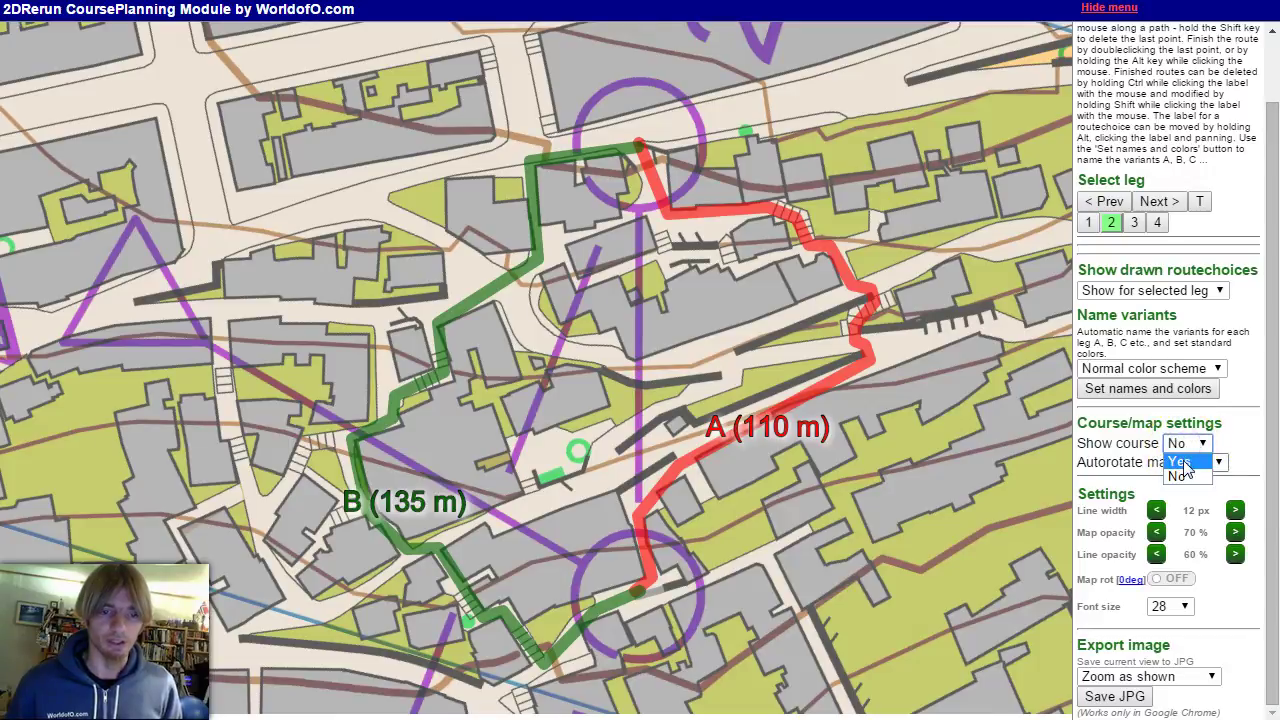
pyautogui.click(1184, 463)
pyautogui.scroll(2, 1188, 260)
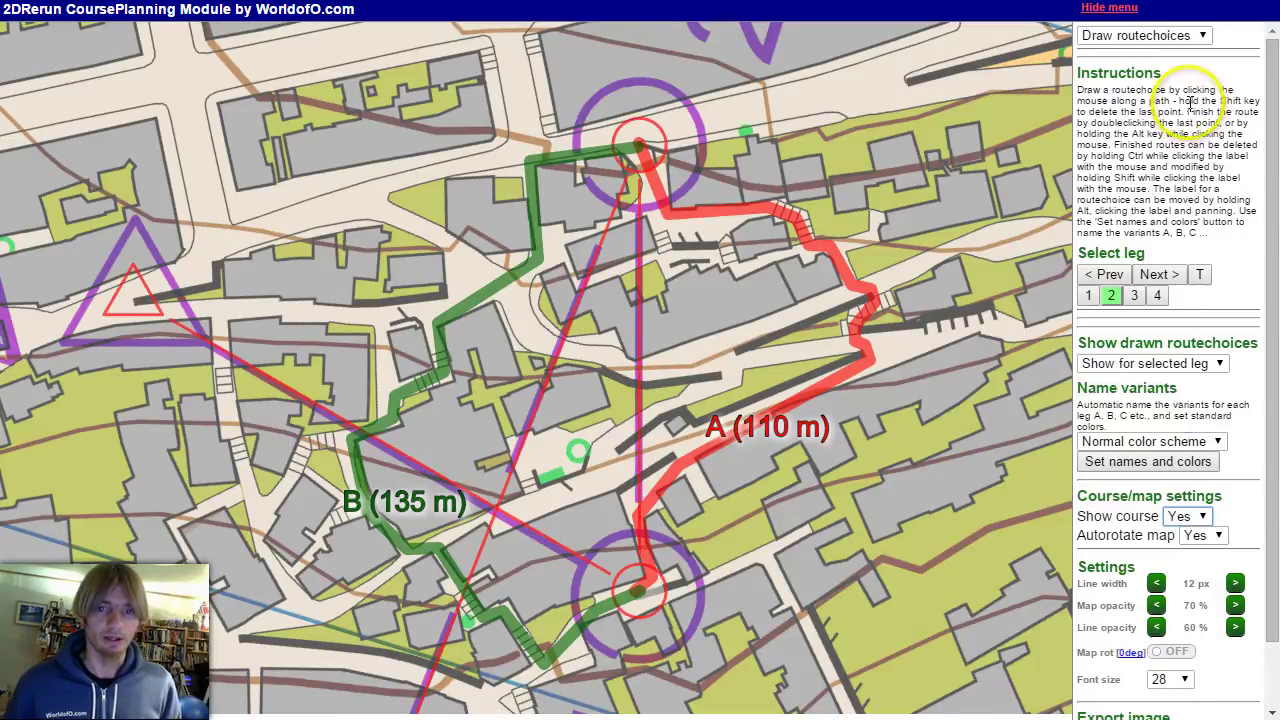
pyautogui.click(1165, 36)
# Step: In Draw course mode, shift leg 2's upper control left (course 327 m), then resume Draw routechoices
pyautogui.click(1174, 70)
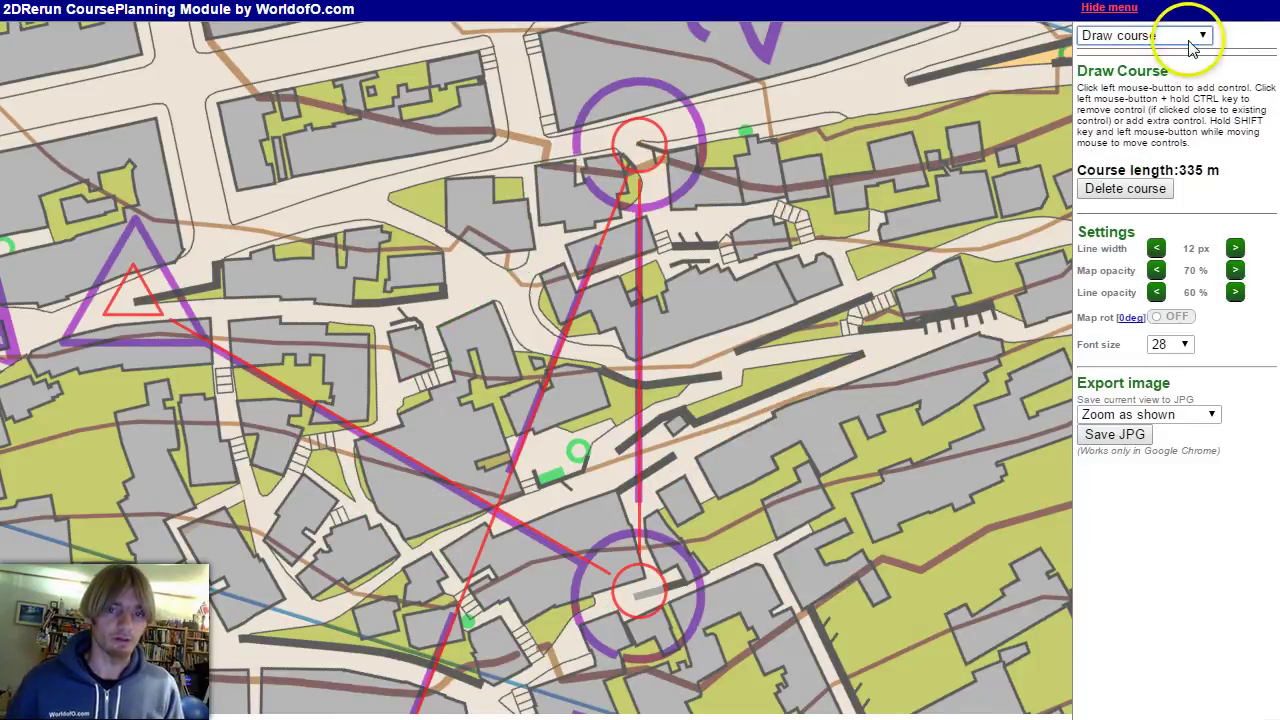
pyautogui.moveTo(640, 150); pyautogui.dragTo(539, 173)
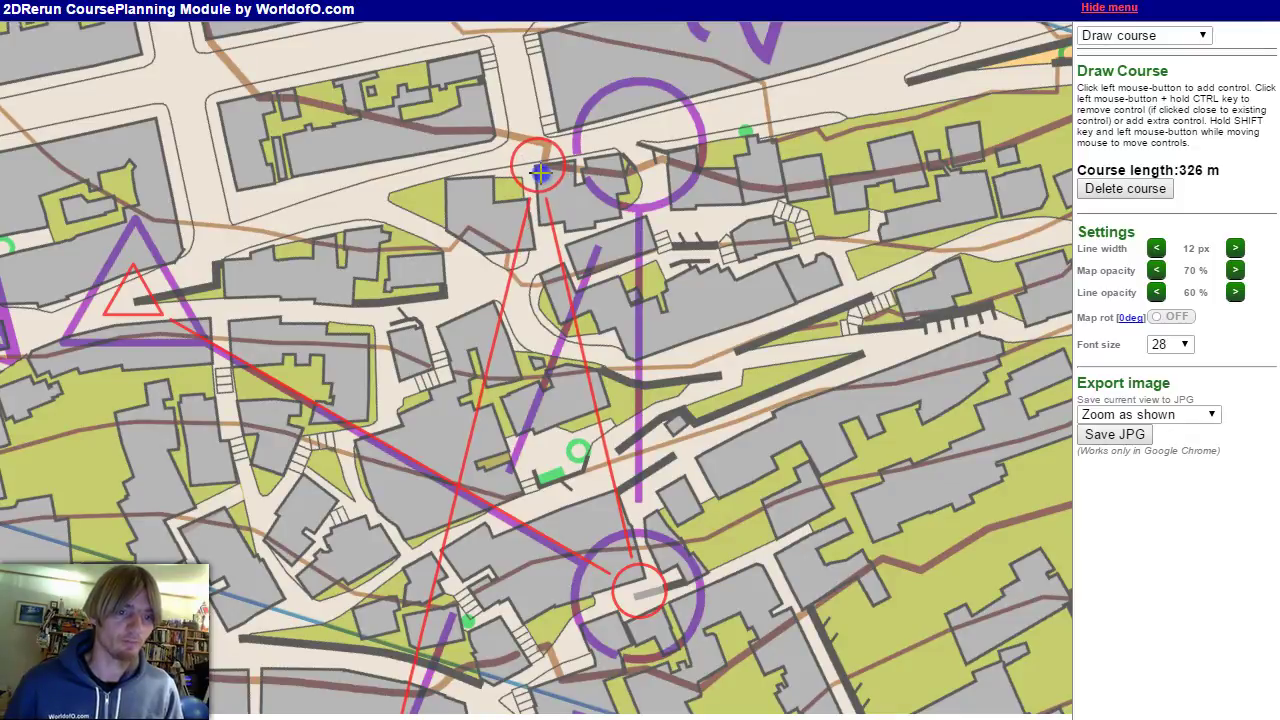
pyautogui.click(1170, 36)
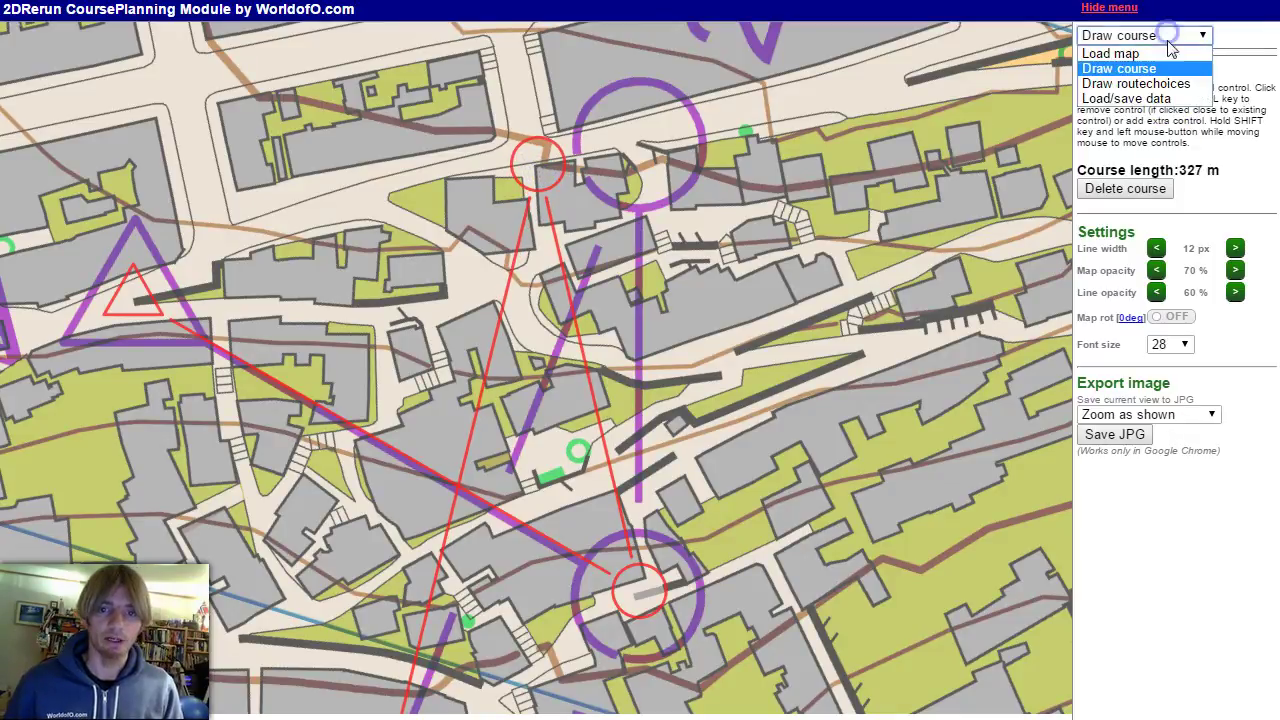
pyautogui.click(1170, 86)
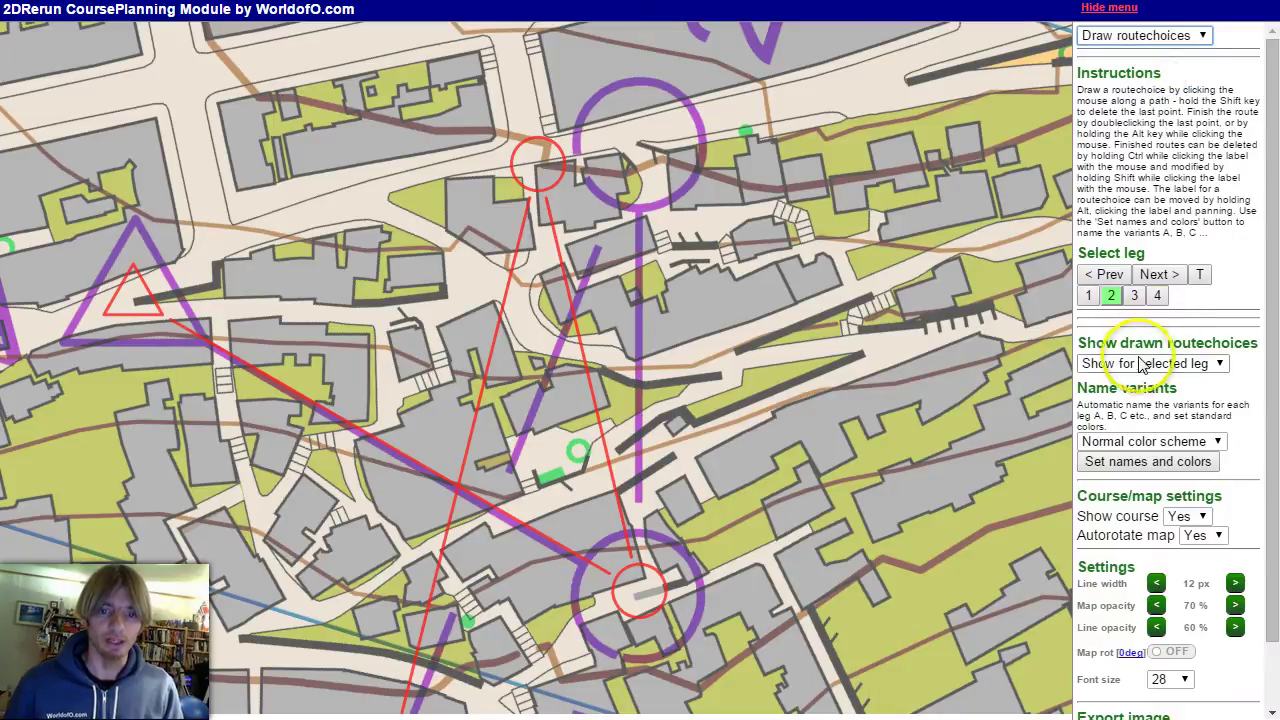
pyautogui.click(1109, 295)
pyautogui.click(1092, 297)
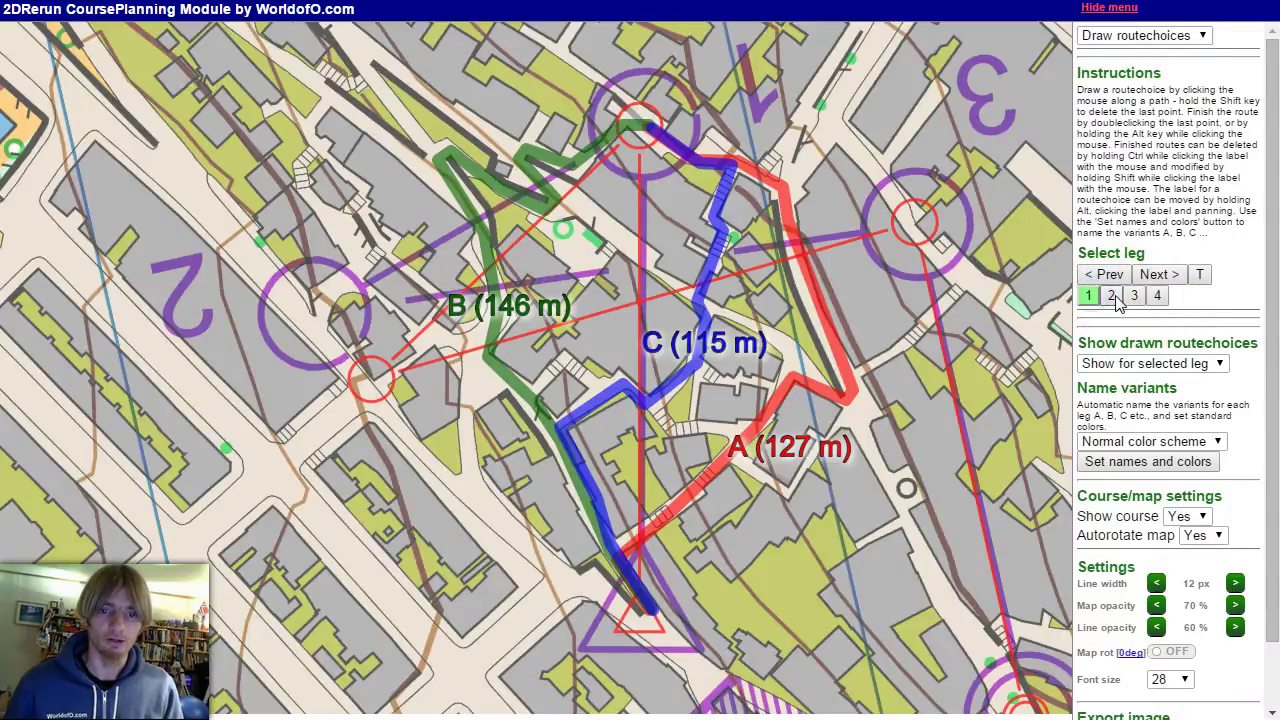
pyautogui.click(1111, 296)
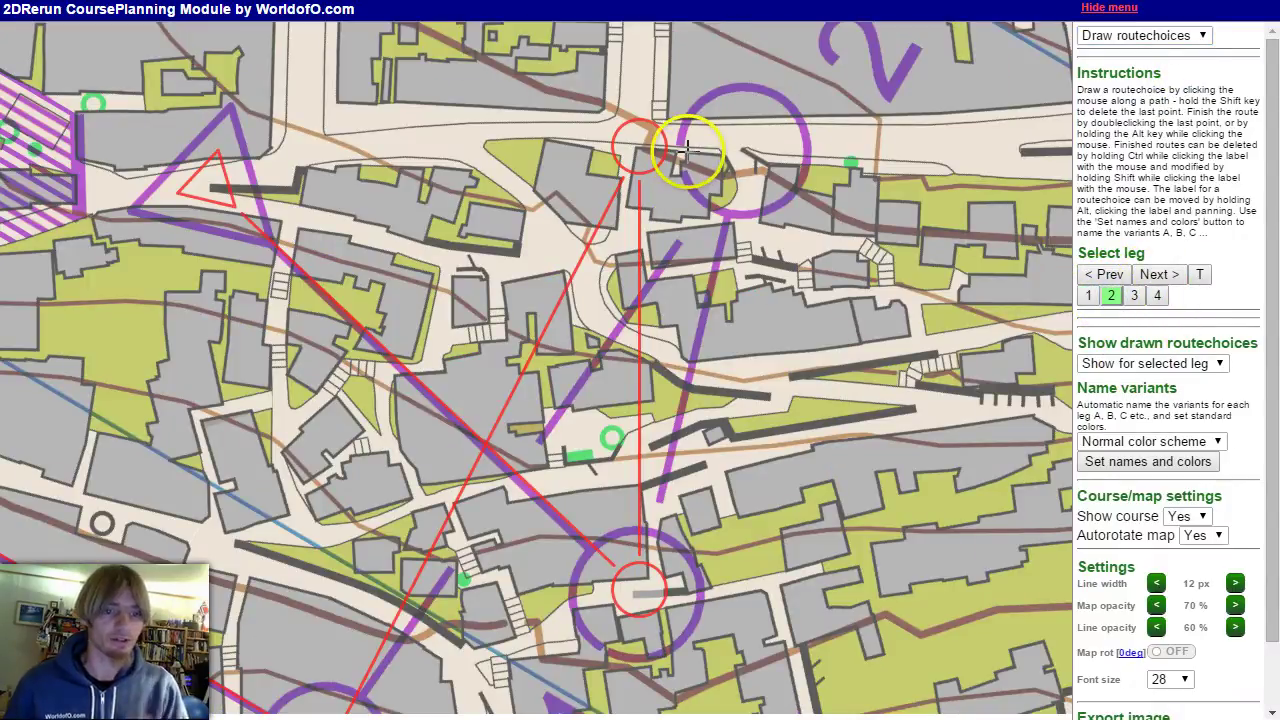